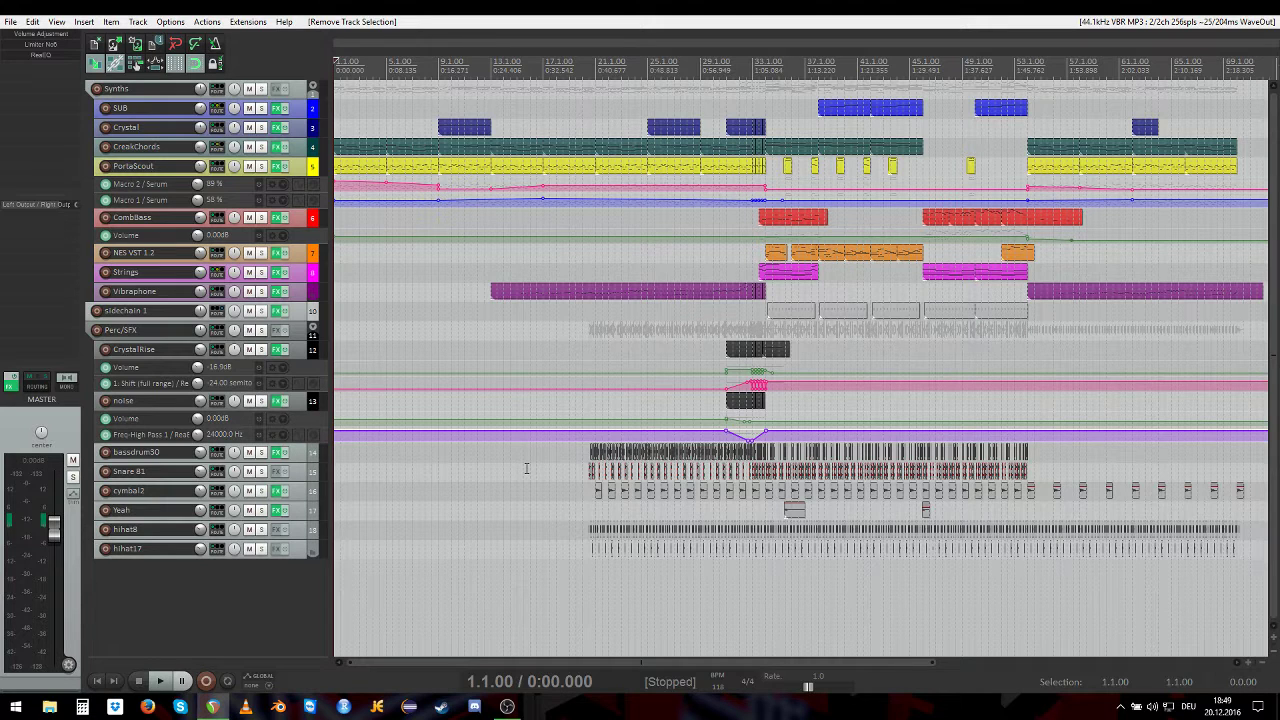
Step: Open the CreakChords track's FX chain and move the Chip32 plugin window lower on screen
{"action": "scroll", "coordinate": [383, 168], "scroll_direction": "up", "scroll_amount": 3}
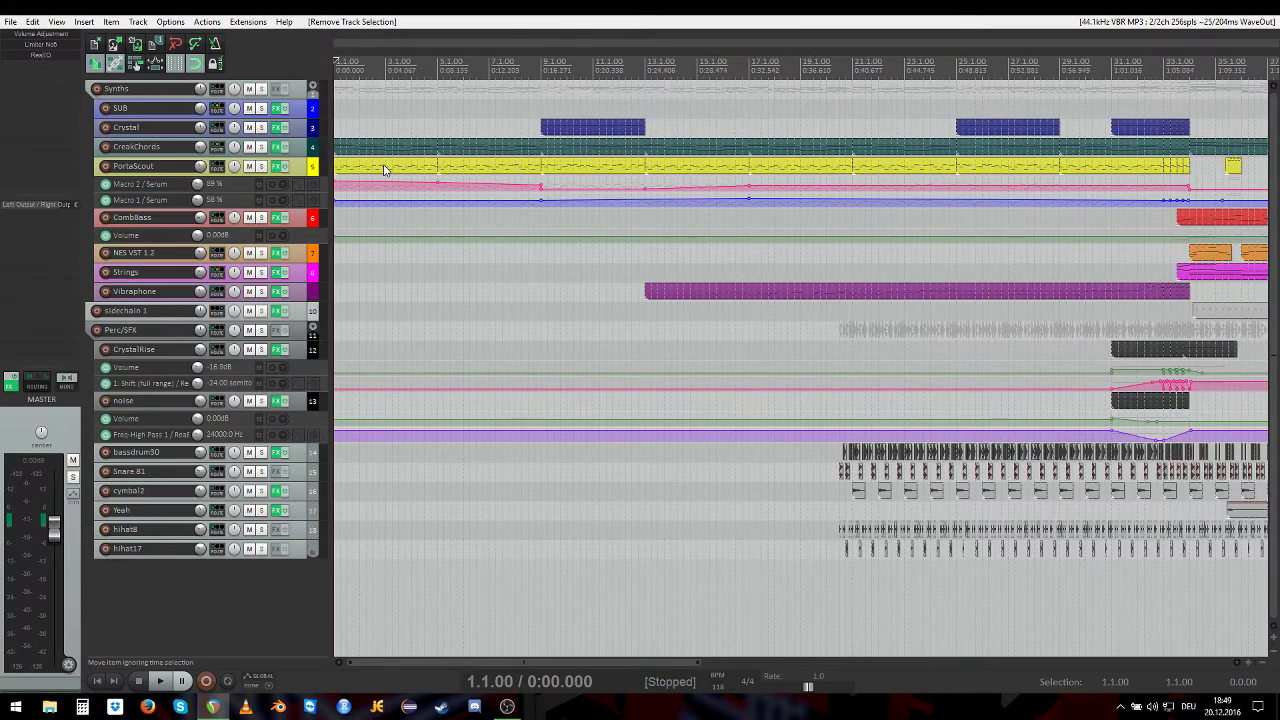
{"action": "scroll", "coordinate": [385, 170], "scroll_direction": "down", "scroll_amount": 1}
{"action": "scroll", "coordinate": [390, 174], "scroll_direction": "down", "scroll_amount": 1}
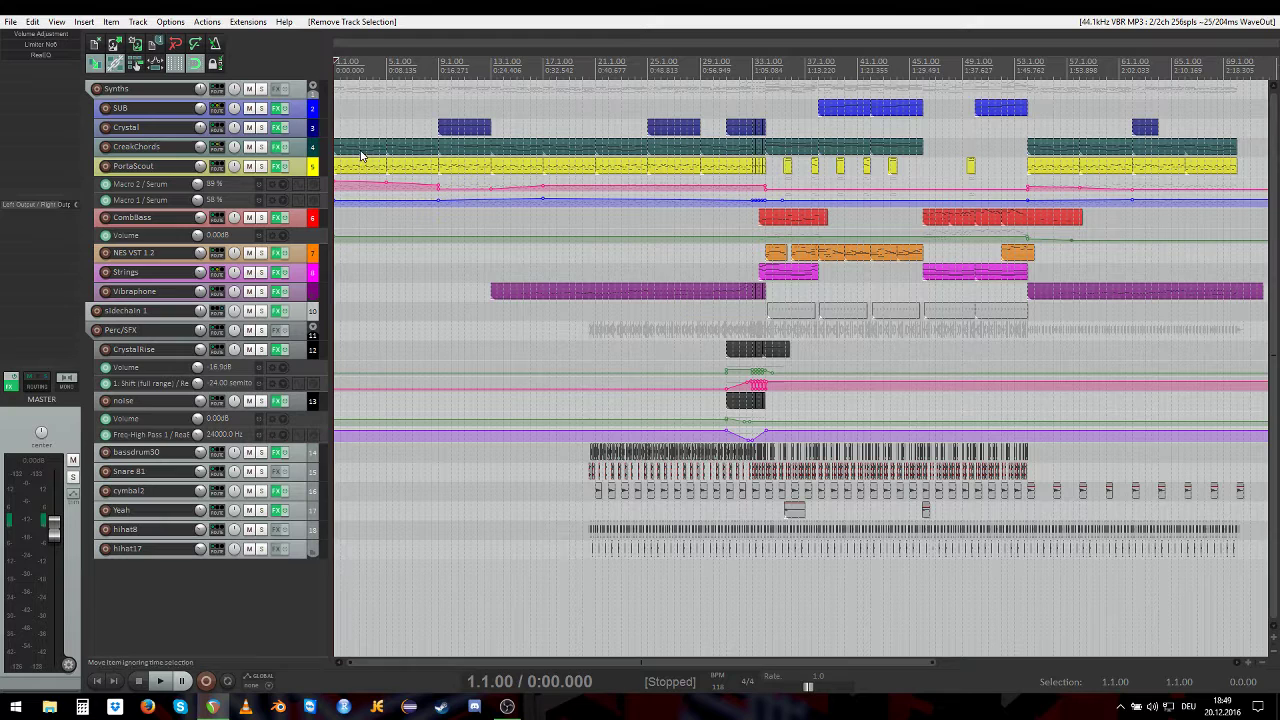
{"action": "left_click", "coordinate": [362, 152]}
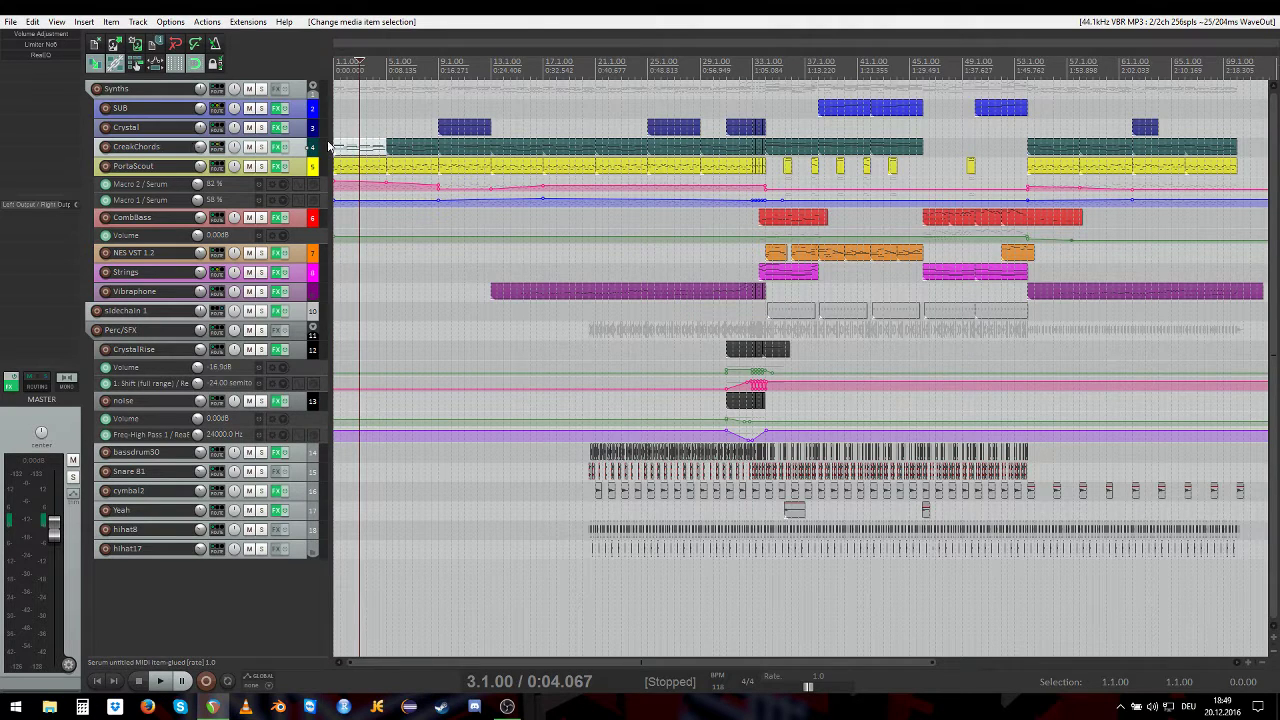
{"action": "left_click", "coordinate": [281, 147]}
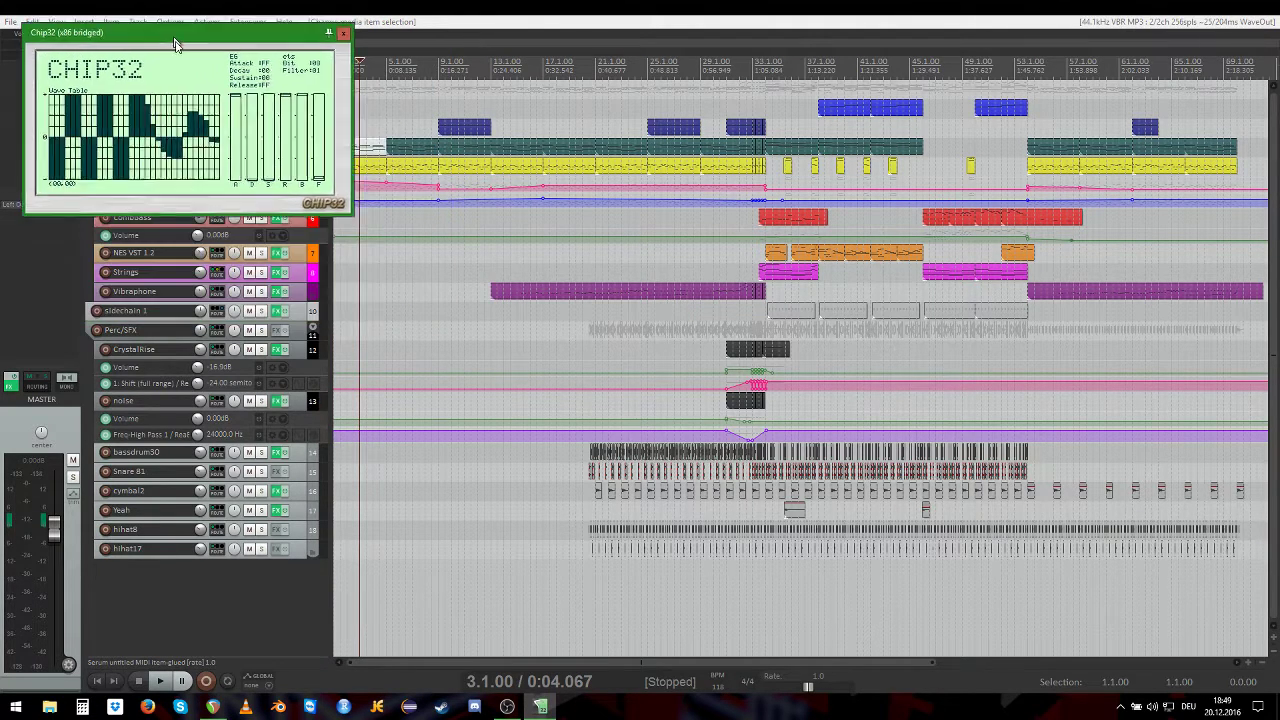
{"action": "left_click_drag", "start_coordinate": [175, 44], "coordinate": [242, 263]}
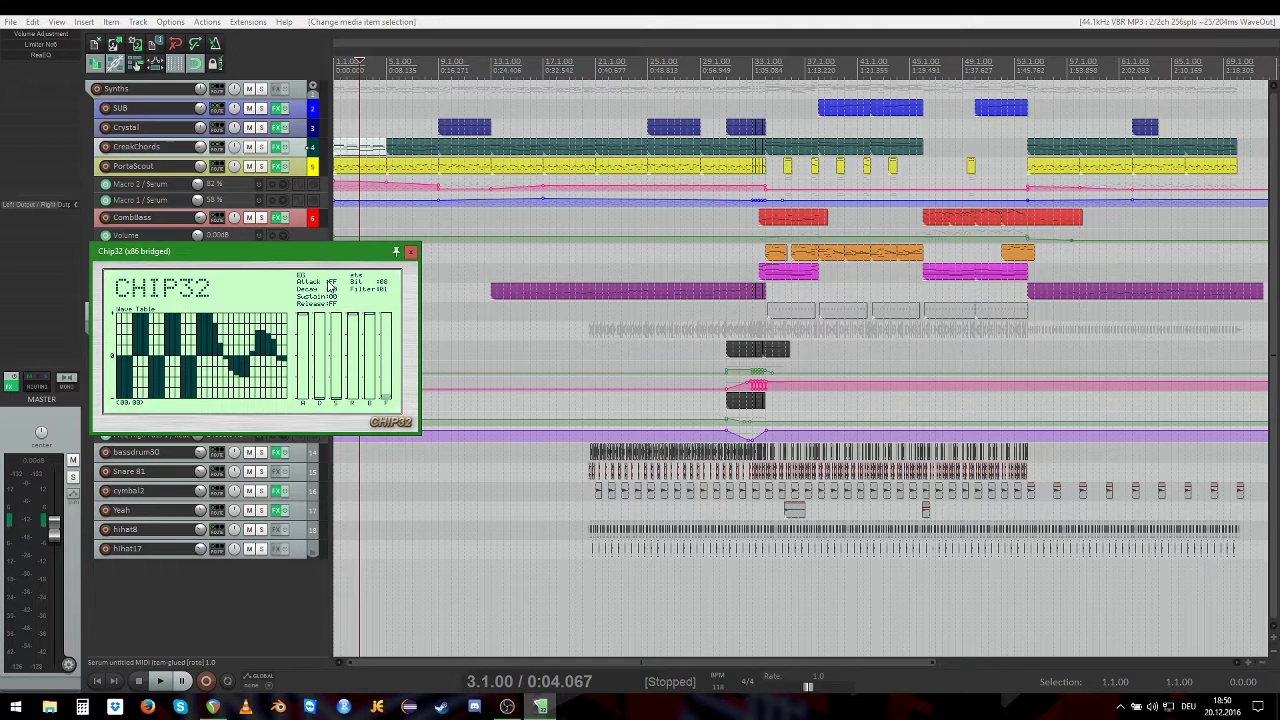
Step: Close Chip32, view the ReaComp compressor settings, then close the CreakChords FX chain
{"action": "left_click", "coordinate": [410, 251]}
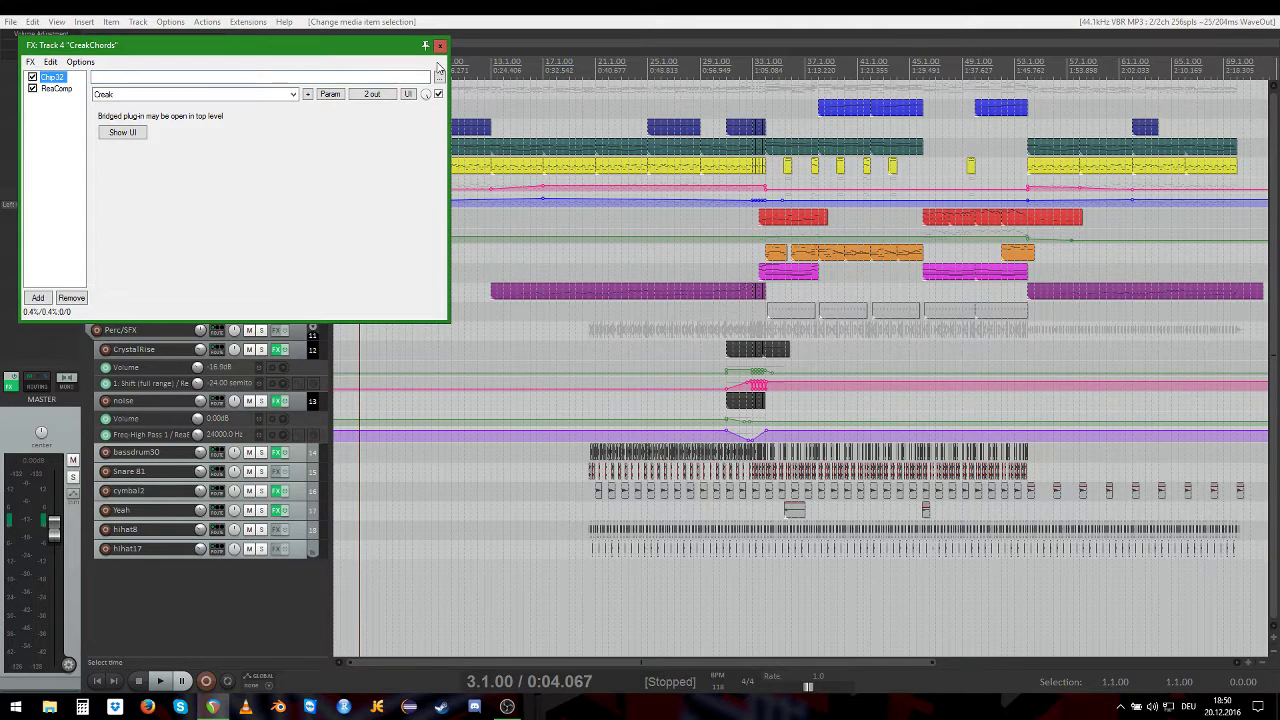
{"action": "left_click", "coordinate": [50, 89]}
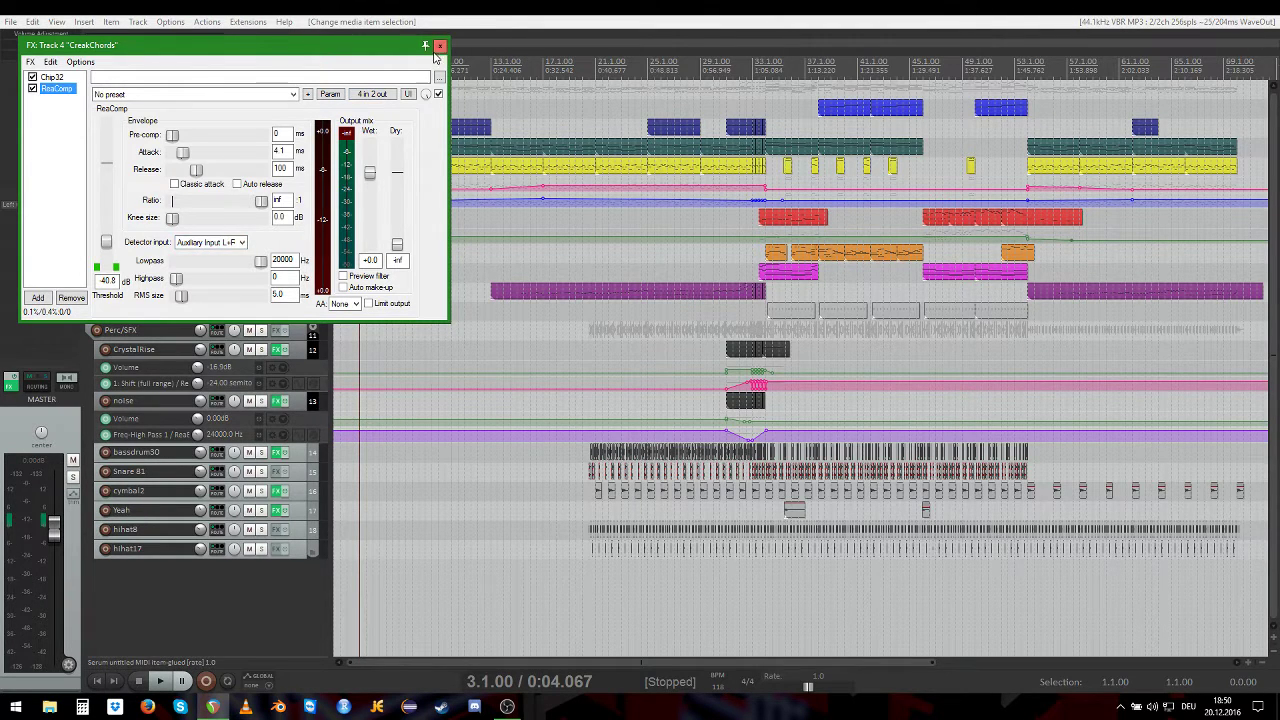
{"action": "left_click", "coordinate": [440, 45]}
Step: Select the four sidechain 1 items, then switch the selection to the first CreakChords item
{"action": "left_click", "coordinate": [292, 315]}
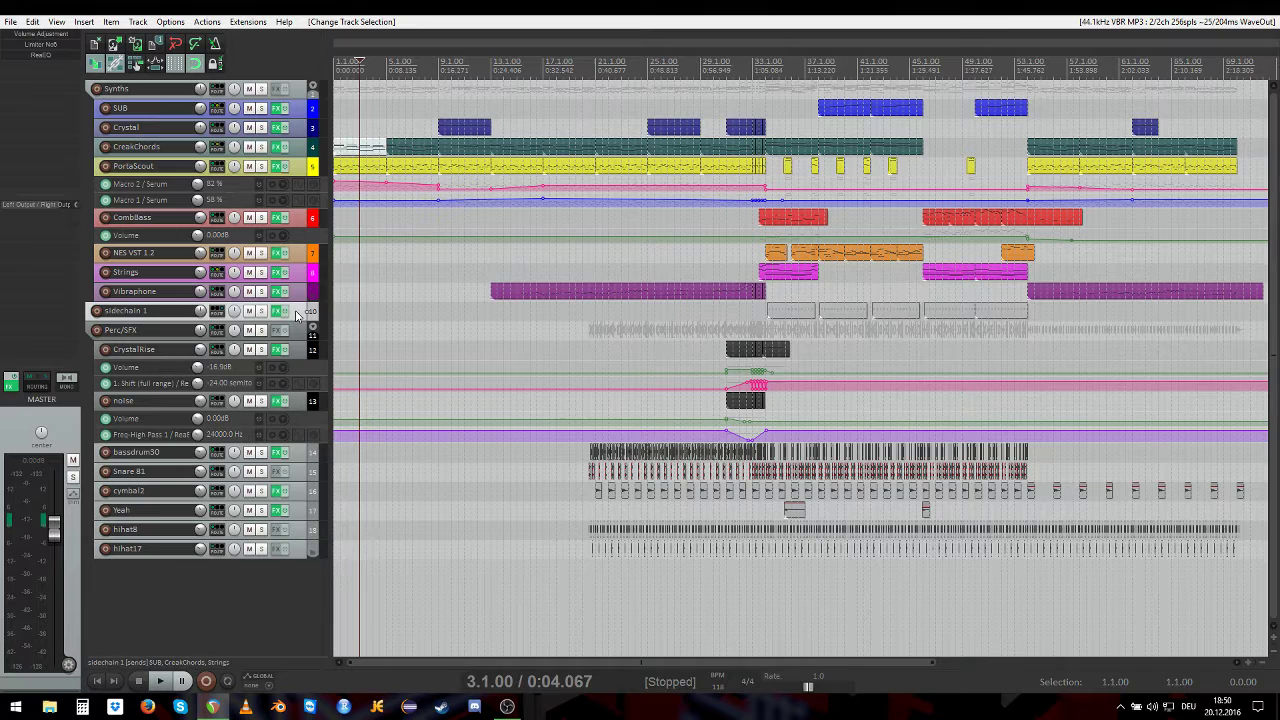
{"action": "mouse_move", "coordinate": [484, 305]}
{"action": "left_mouse_down"}
{"action": "mouse_move", "coordinate": [692, 326]}
{"action": "mouse_move", "coordinate": [1075, 322]}
{"action": "left_mouse_up"}
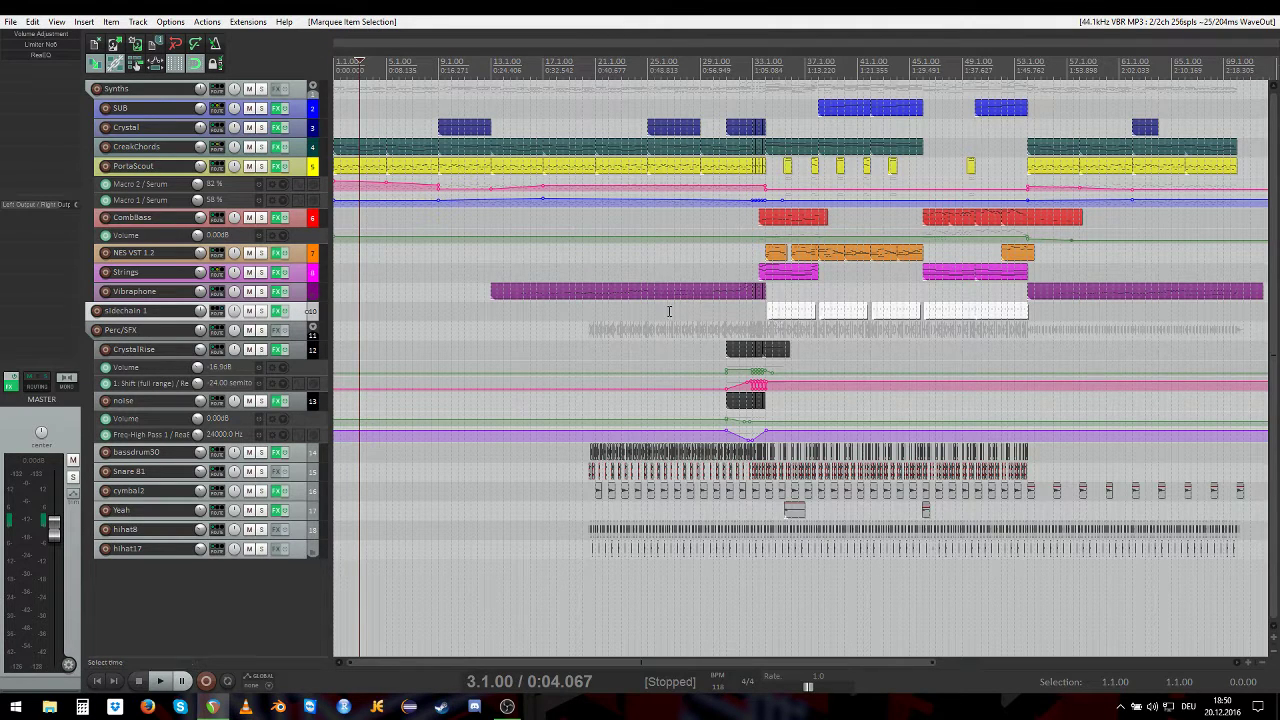
{"action": "left_click", "coordinate": [365, 148]}
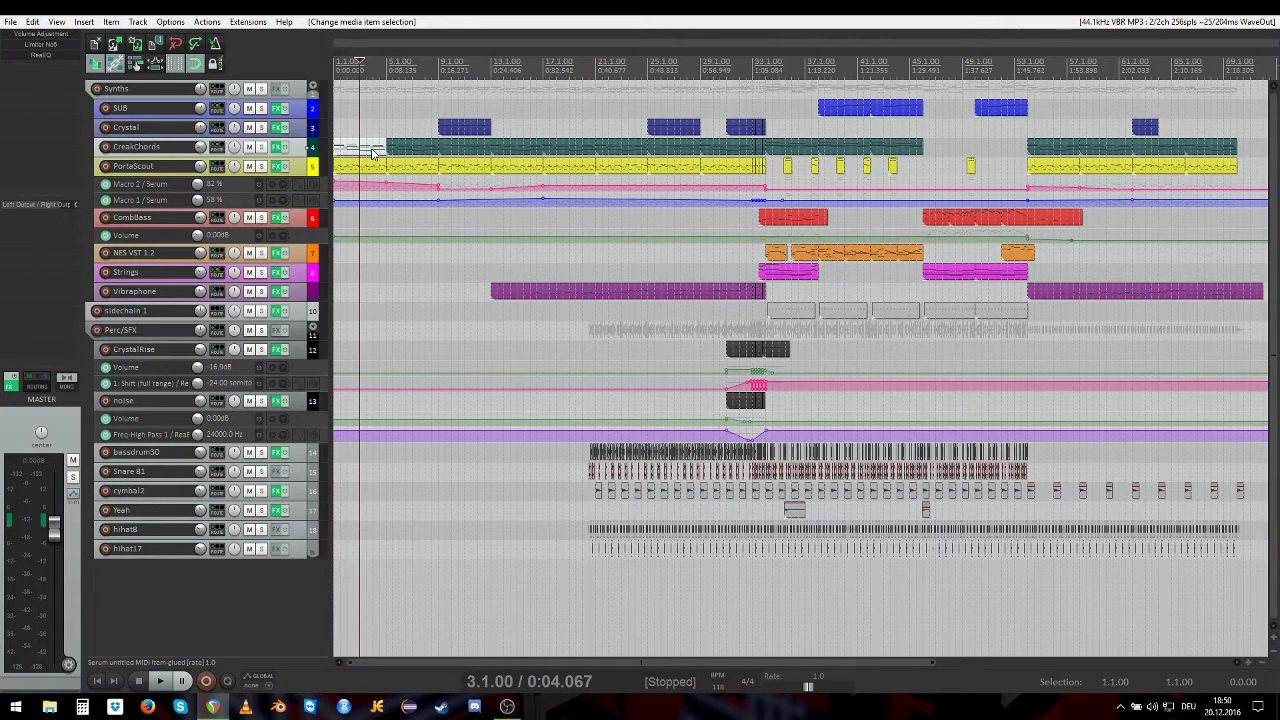
Step: Review the first CreakChords item's chord notes, moving playback to 2.1.49, then close the MIDI editor
{"action": "double_click", "coordinate": [372, 152]}
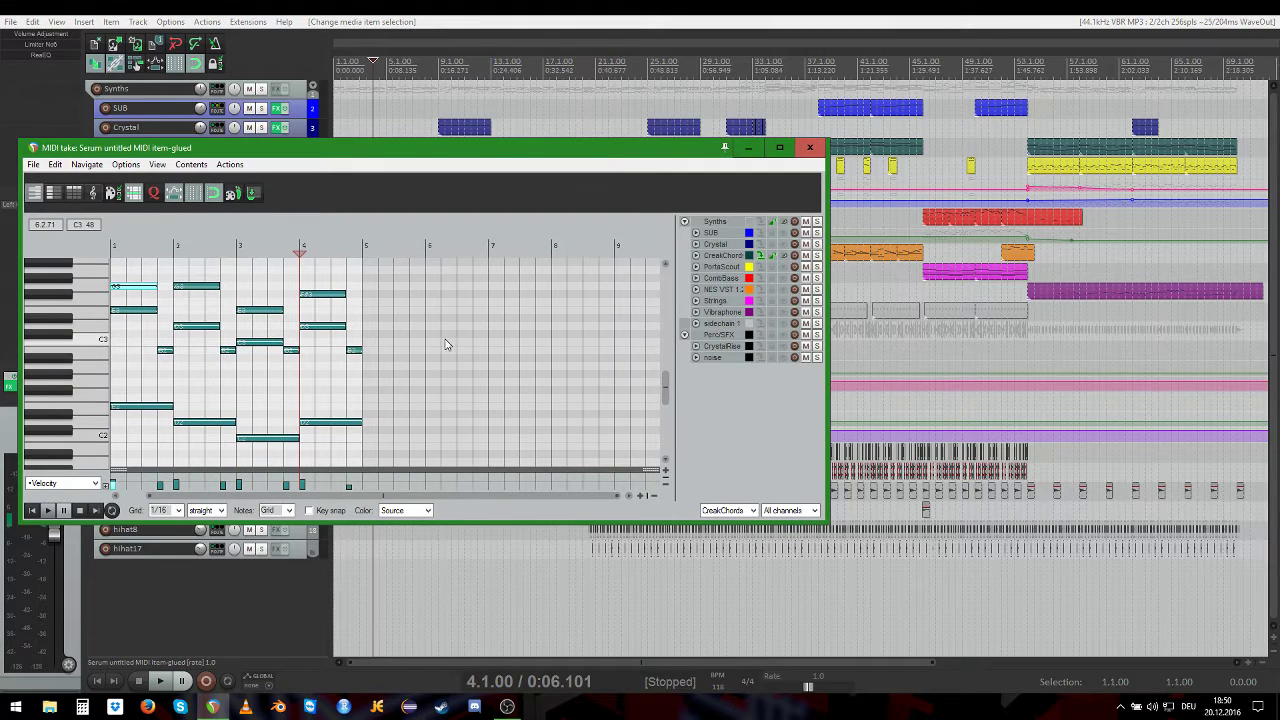
{"action": "left_click", "coordinate": [120, 408]}
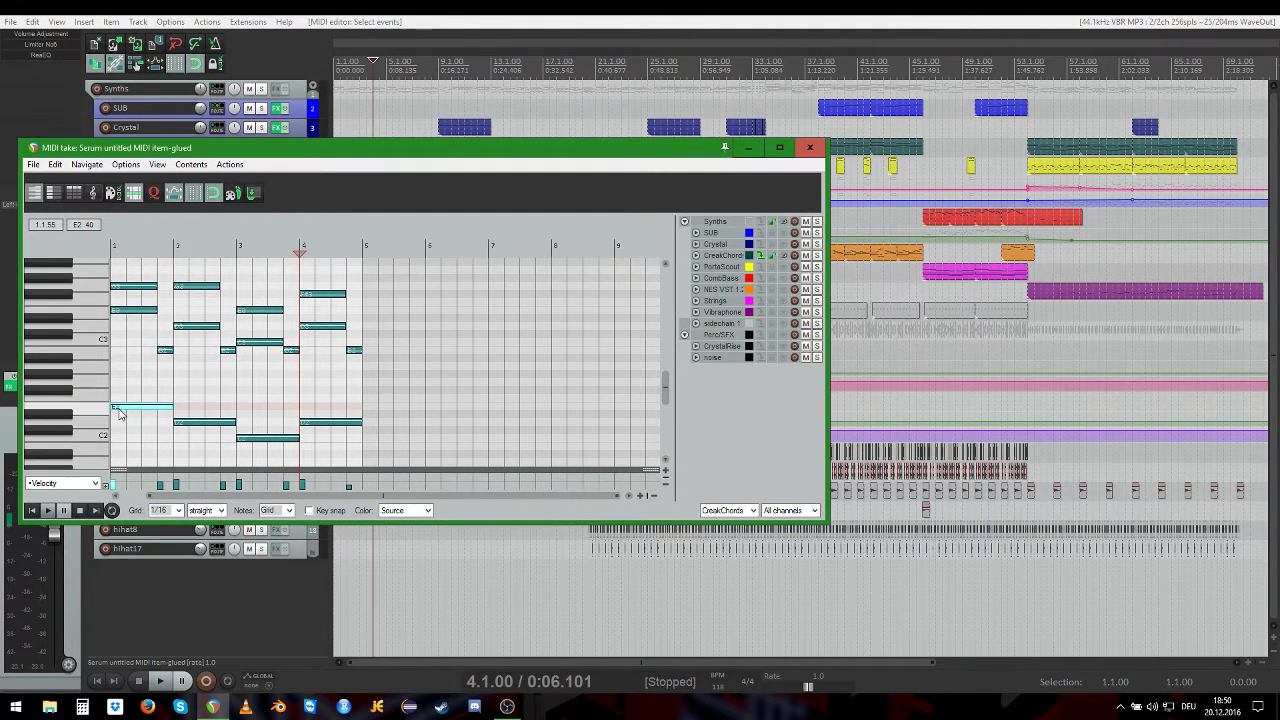
{"action": "left_click", "coordinate": [118, 244]}
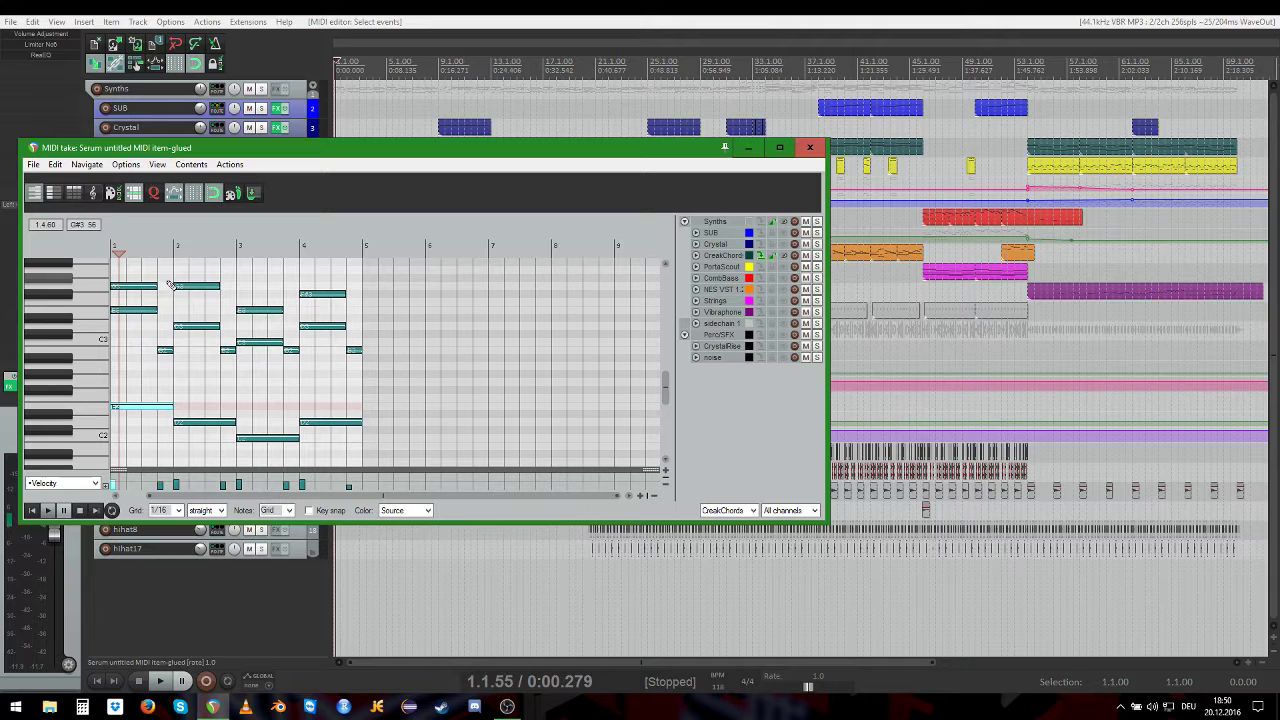
{"action": "left_click", "coordinate": [141, 234]}
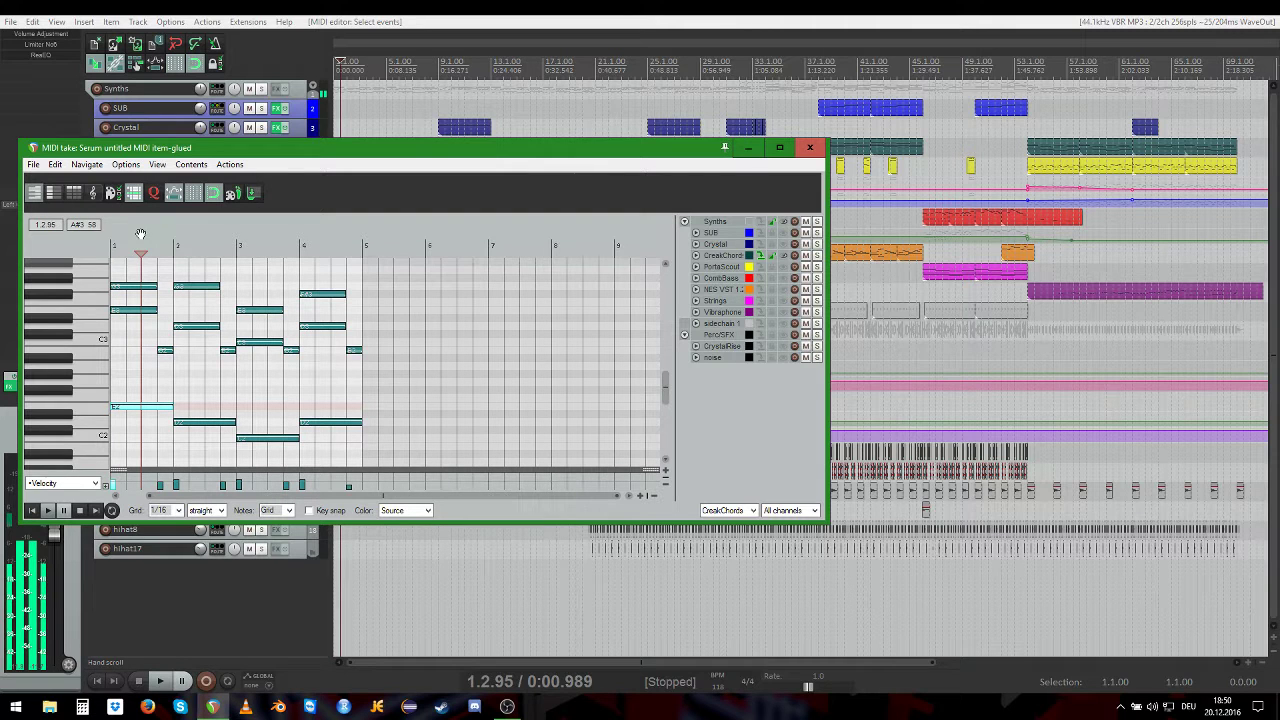
{"action": "left_click_drag", "start_coordinate": [150, 240], "coordinate": [180, 245]}
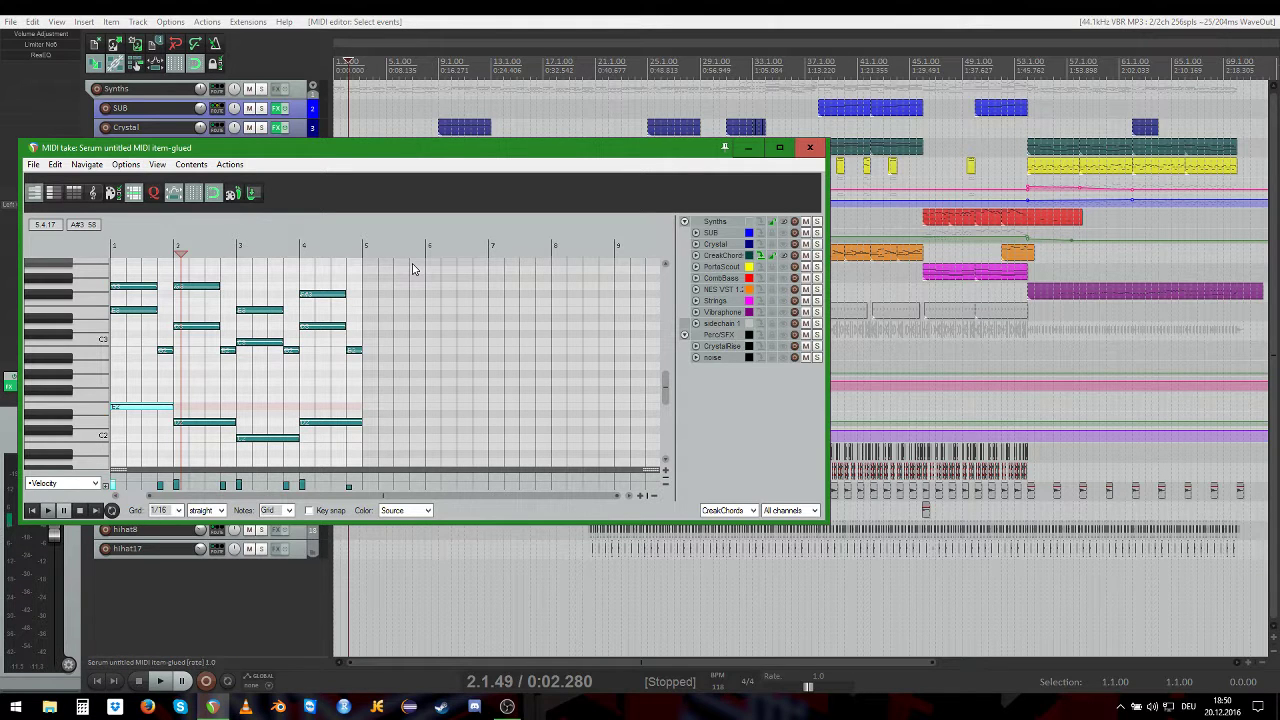
{"action": "left_click", "coordinate": [810, 147]}
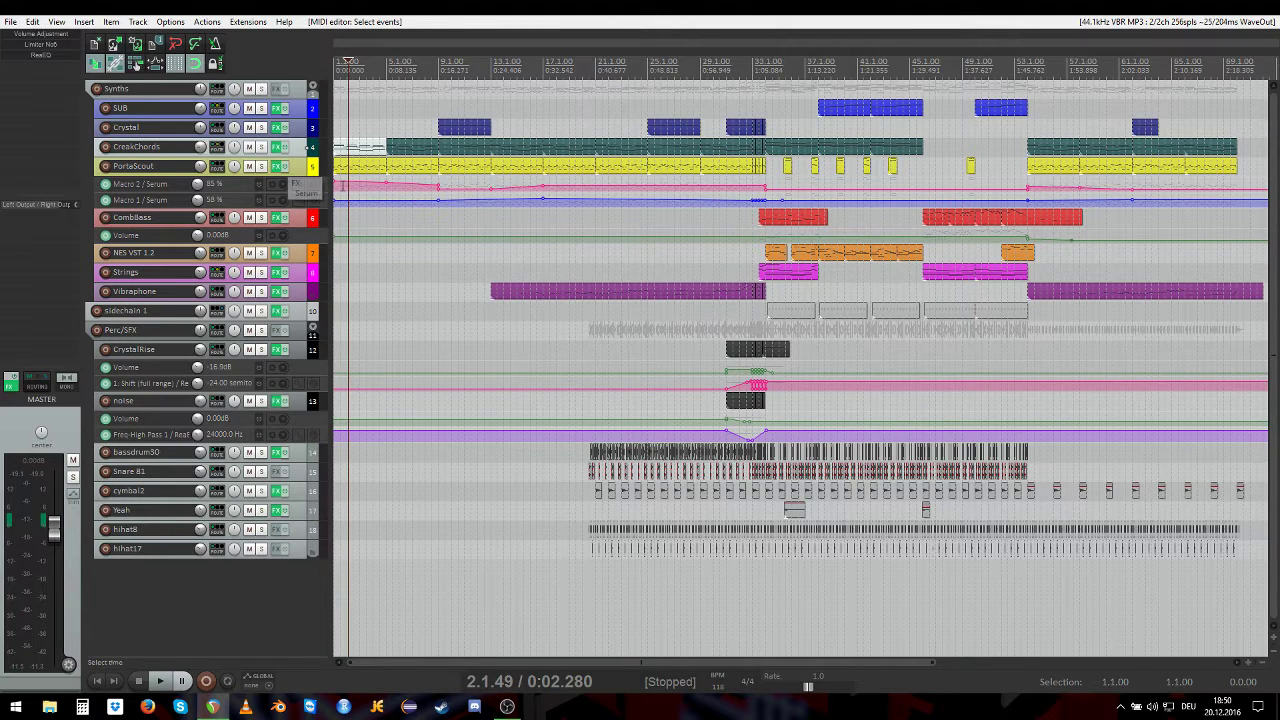
Step: Inspect Serum's Oscillator A wavetable in PortaScout's FX chain, then close both windows
{"action": "left_click", "coordinate": [277, 166]}
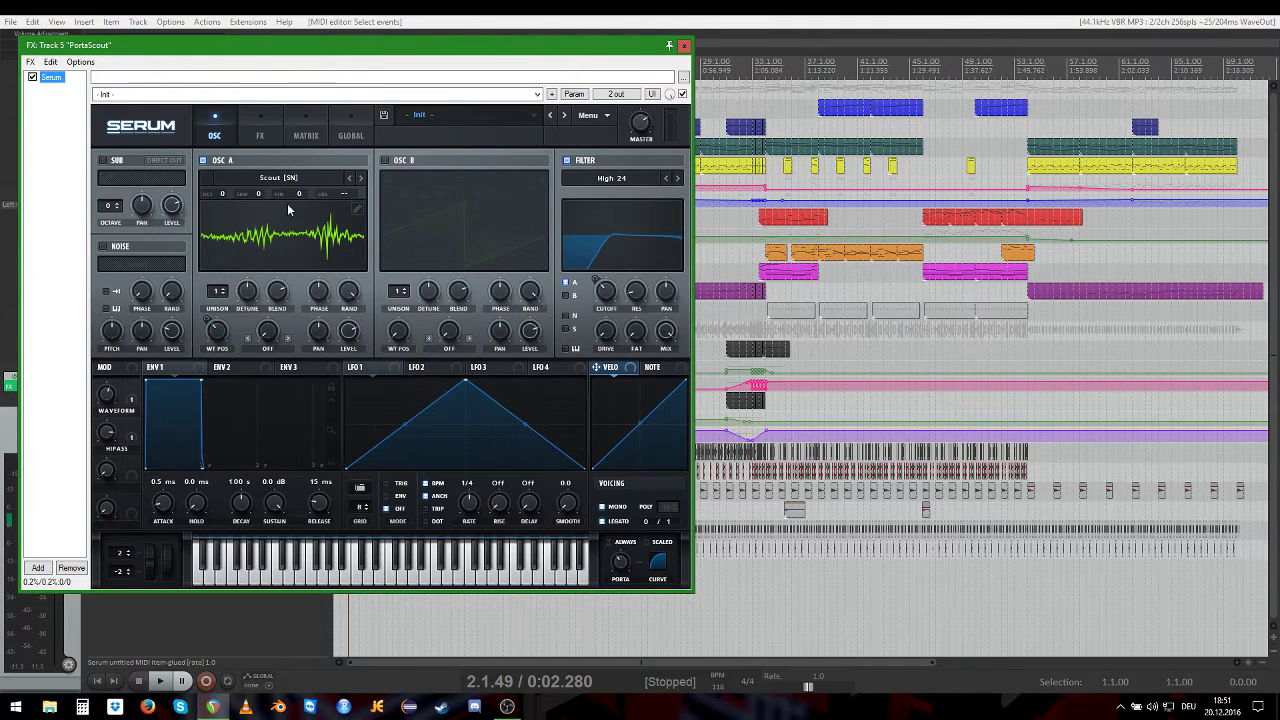
{"action": "left_click", "coordinate": [357, 210]}
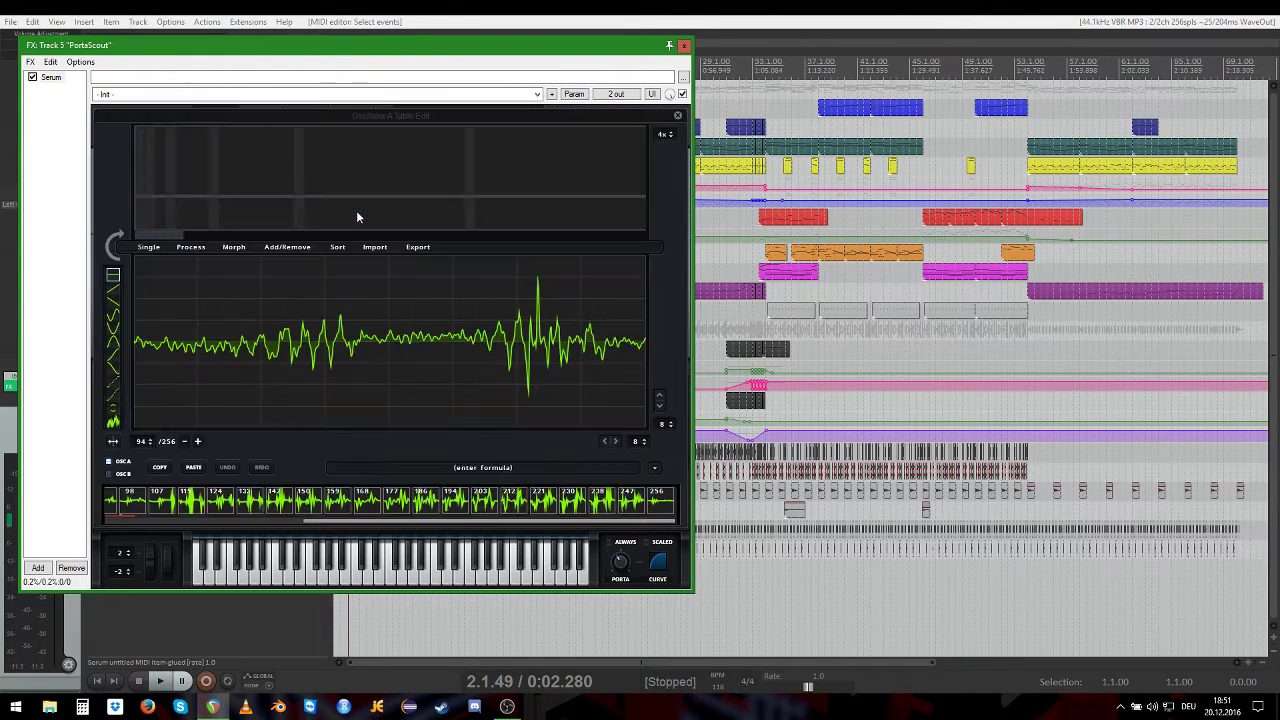
{"action": "left_click", "coordinate": [677, 116]}
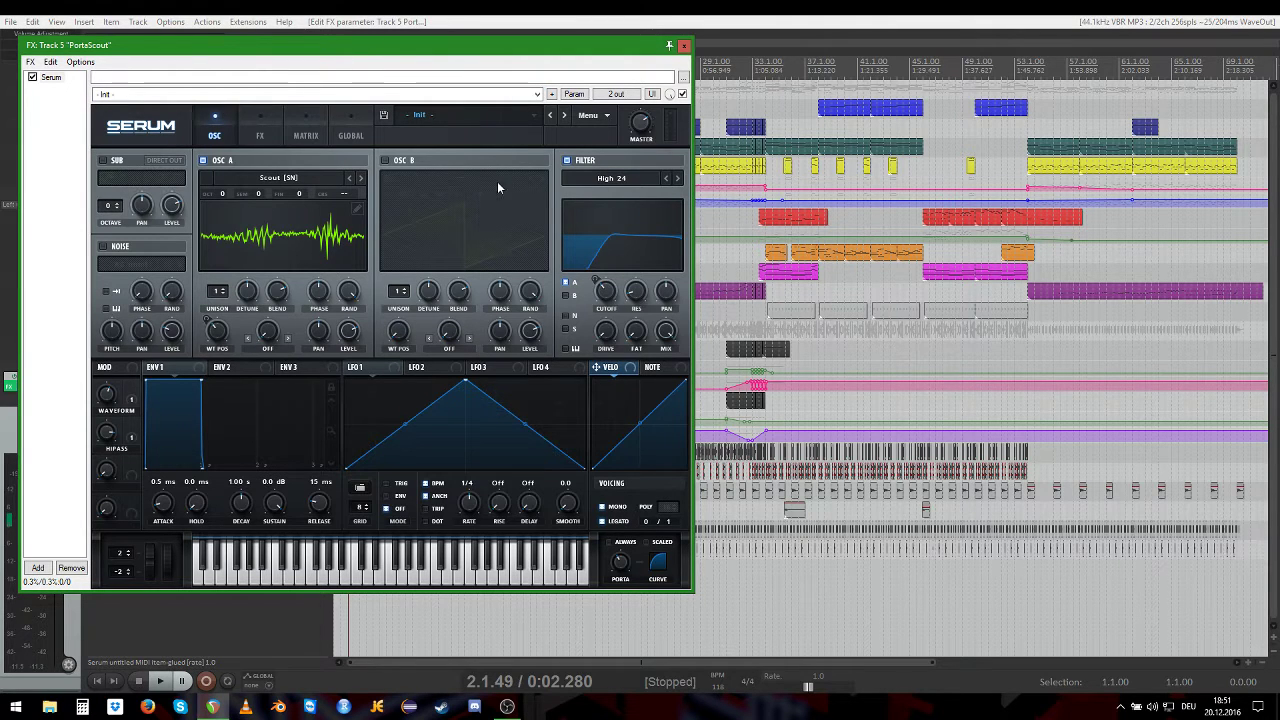
{"action": "left_click", "coordinate": [682, 47]}
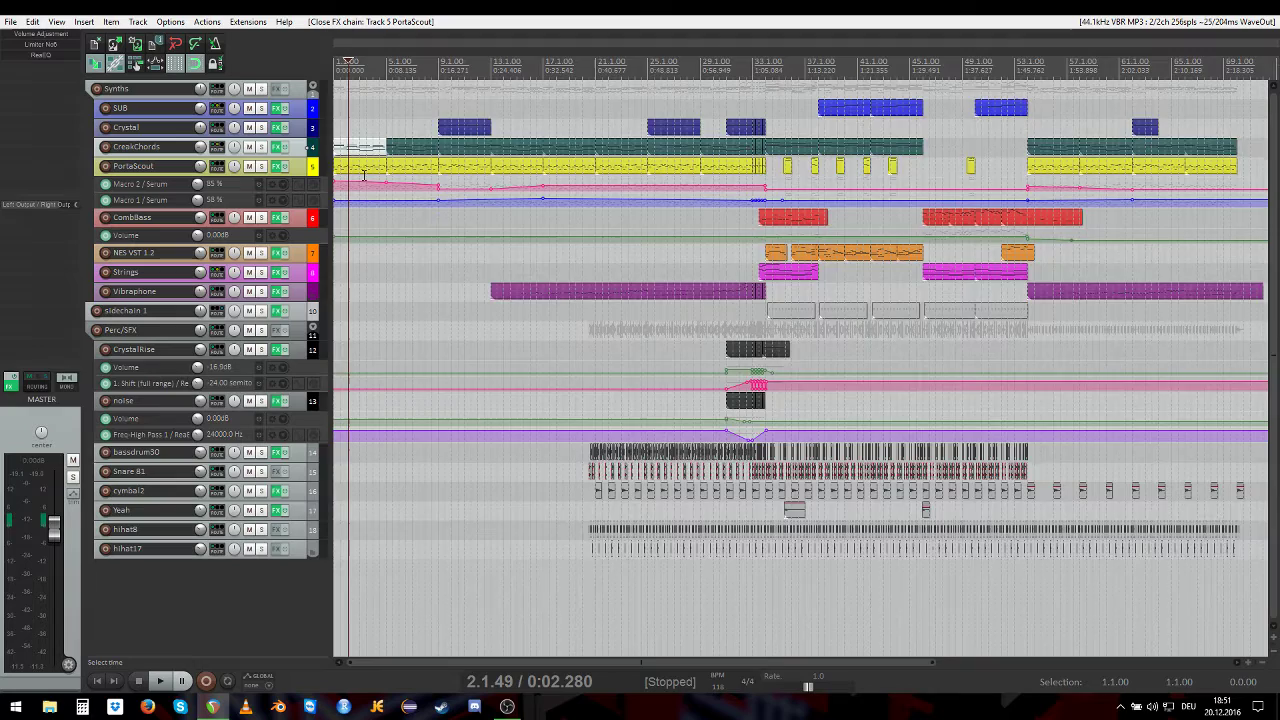
{"action": "scroll", "coordinate": [365, 174], "scroll_direction": "up", "scroll_amount": 3}
Step: View the PortaScout MIDI item's notes, return playback to 1.1.00, and close the MIDI editor
{"action": "double_click", "coordinate": [378, 172]}
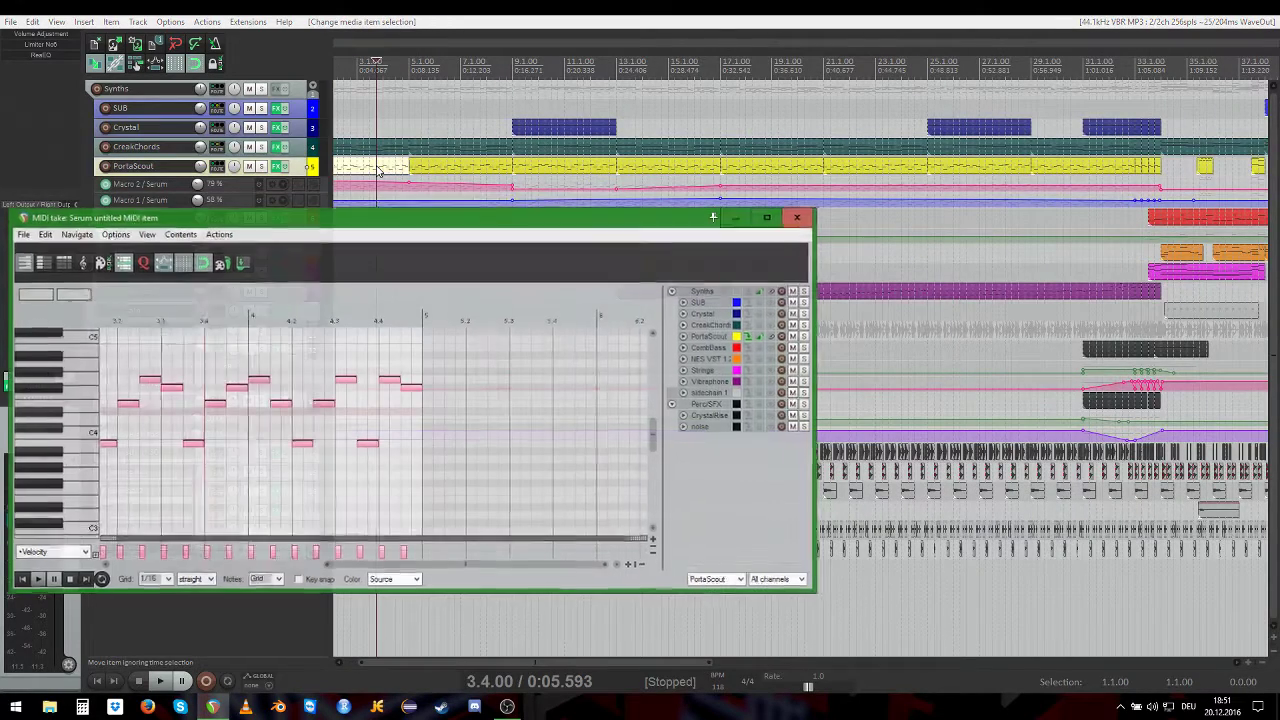
{"action": "scroll", "coordinate": [286, 450], "scroll_direction": "down", "scroll_amount": 6}
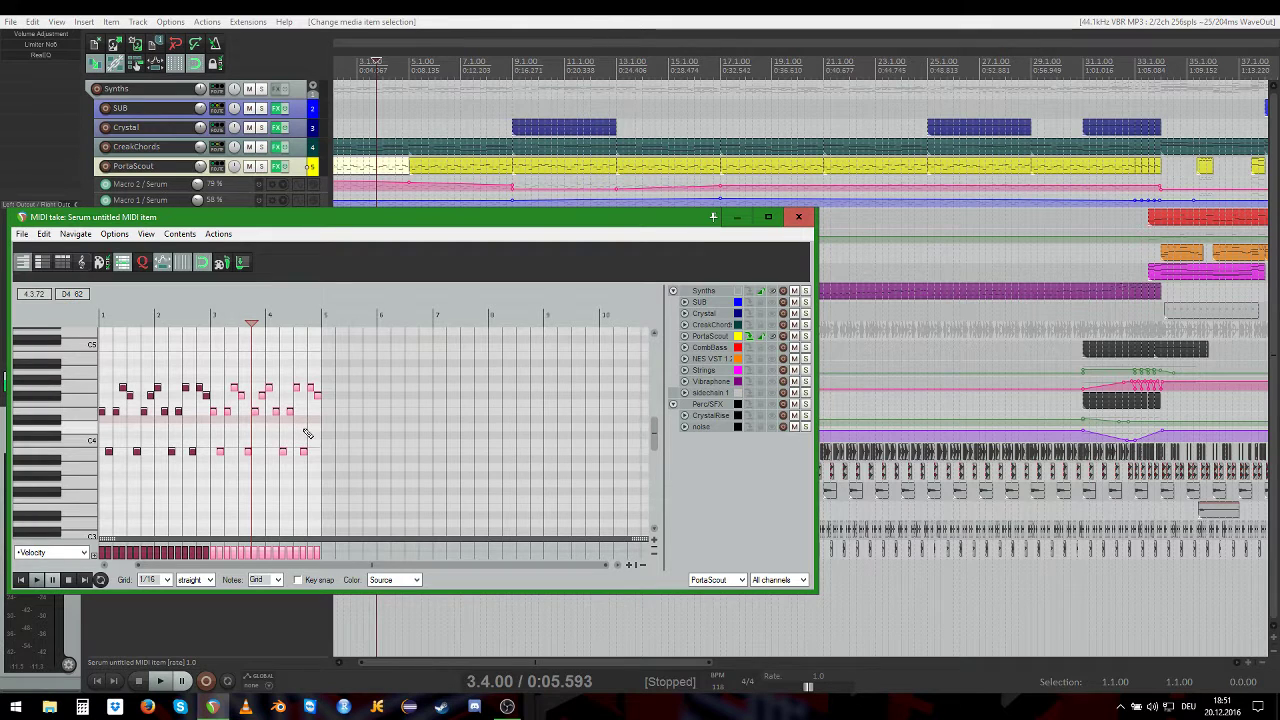
{"action": "scroll", "coordinate": [307, 433], "scroll_direction": "up", "scroll_amount": 2}
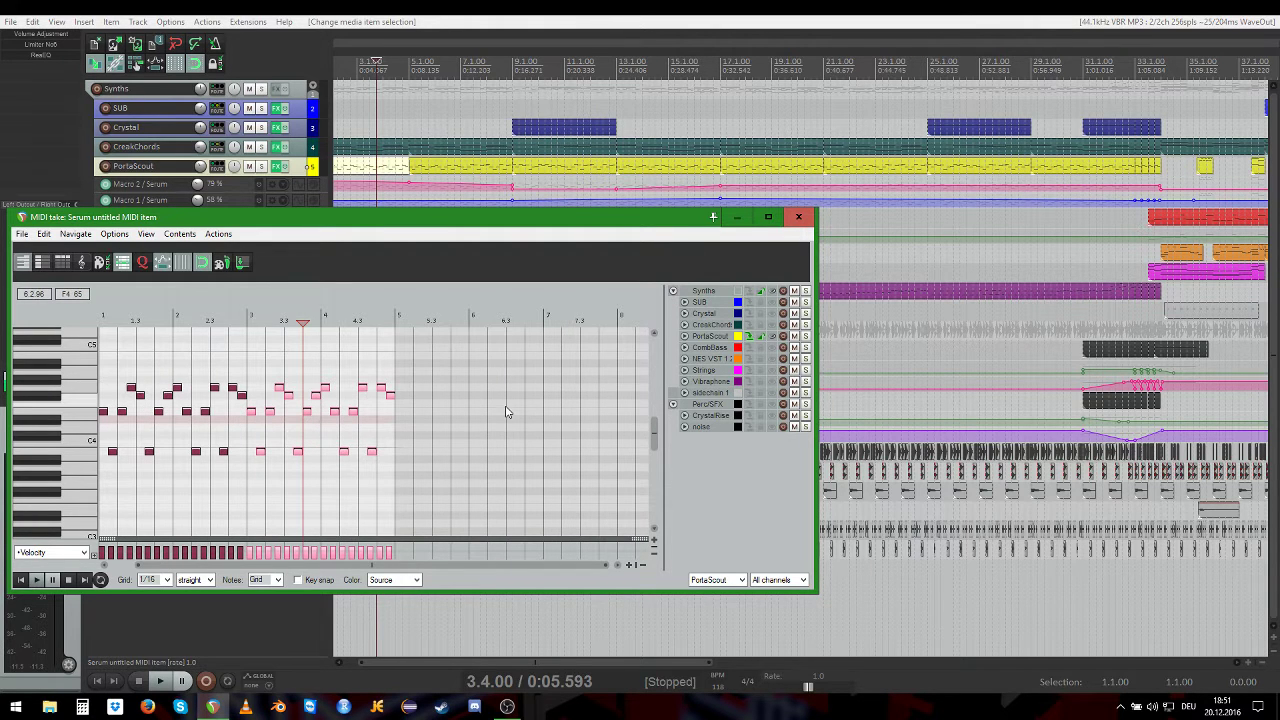
{"action": "key", "text": "Home"}
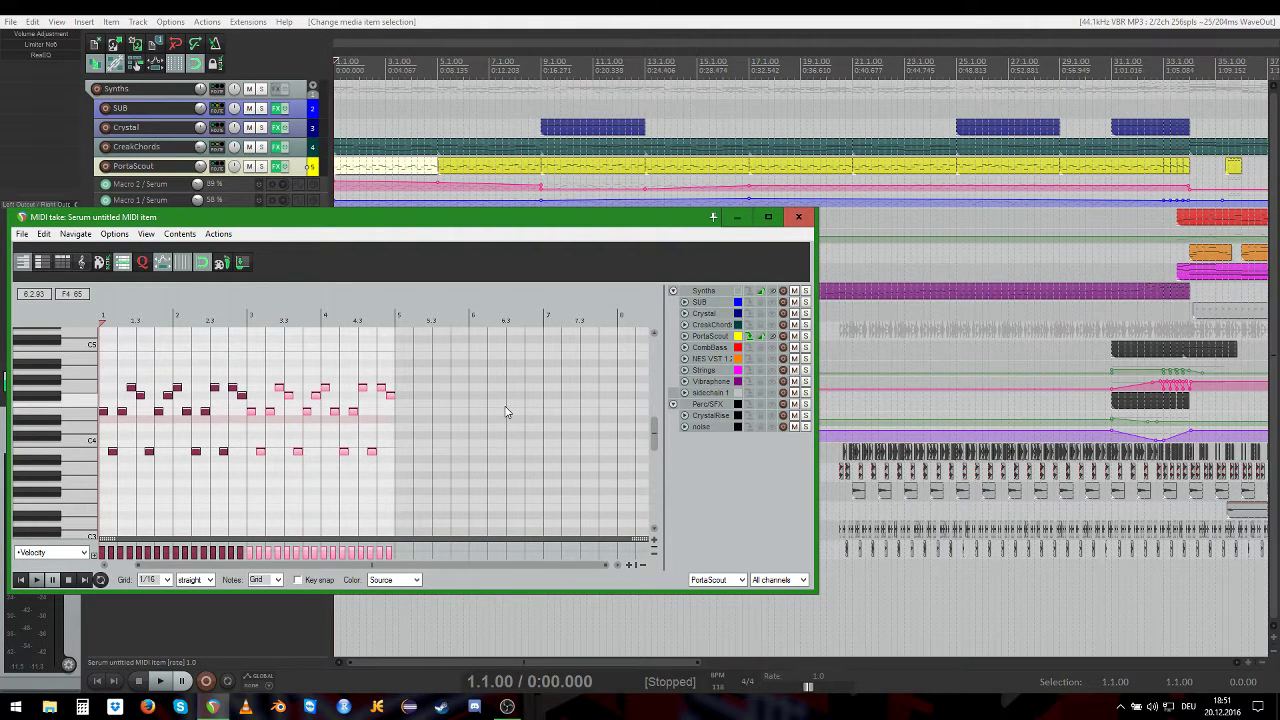
{"action": "left_click", "coordinate": [798, 217]}
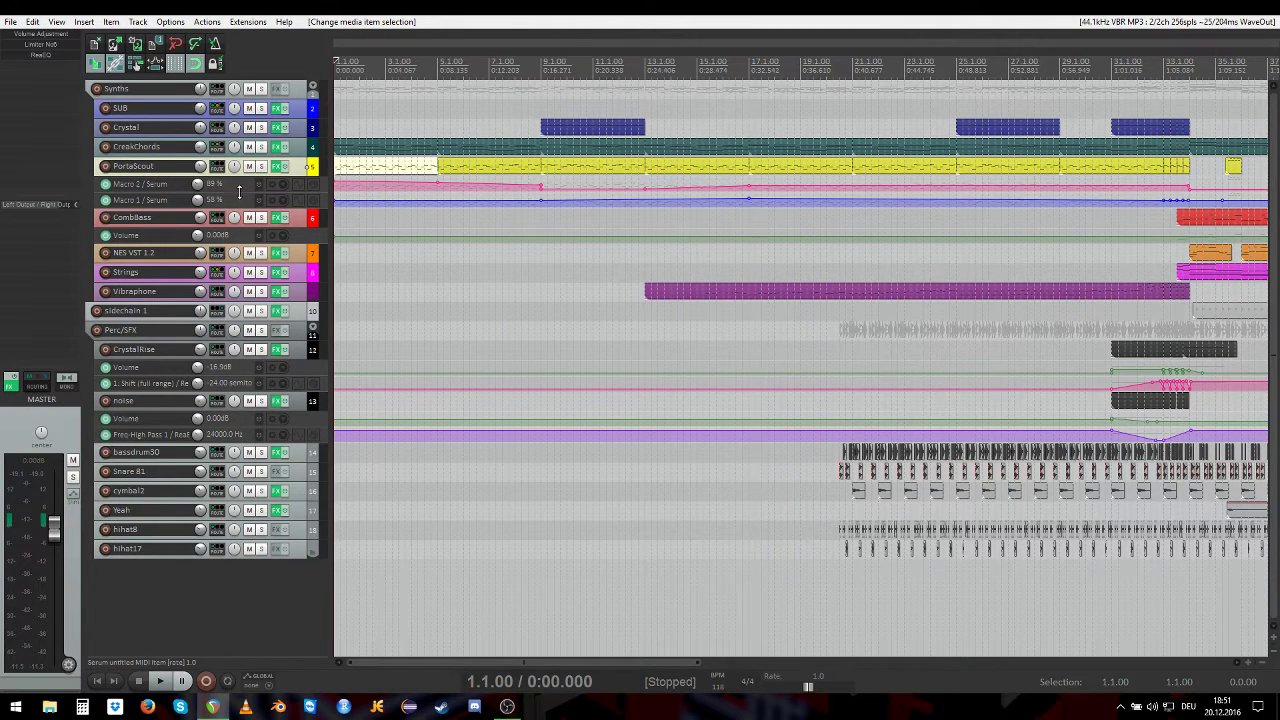
Step: Enlarge the Macro 1 and Macro 2 lanes, redraw Macro 2 near the start, then select the first Crystal item
{"action": "left_click_drag", "start_coordinate": [240, 190], "coordinate": [257, 313]}
{"action": "scroll", "coordinate": [550, 262], "scroll_direction": "down", "scroll_amount": 3}
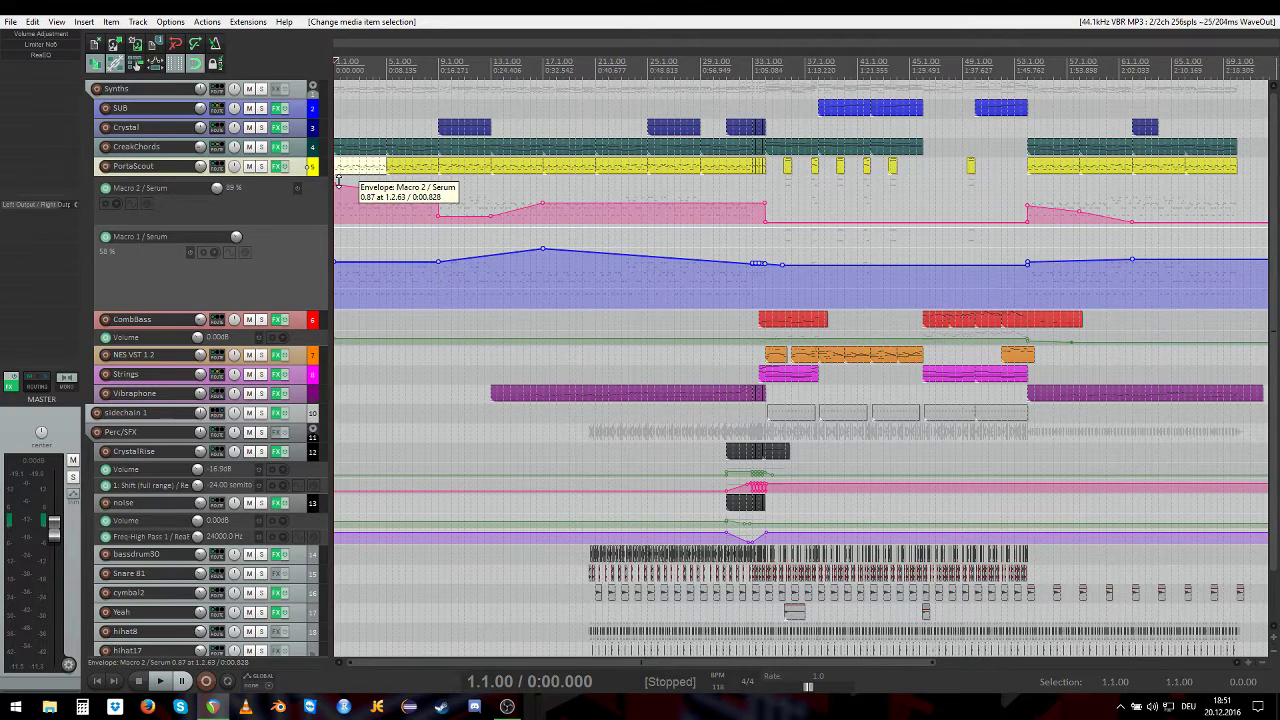
{"action": "left_click_drag", "start_coordinate": [338, 183], "coordinate": [437, 200]}
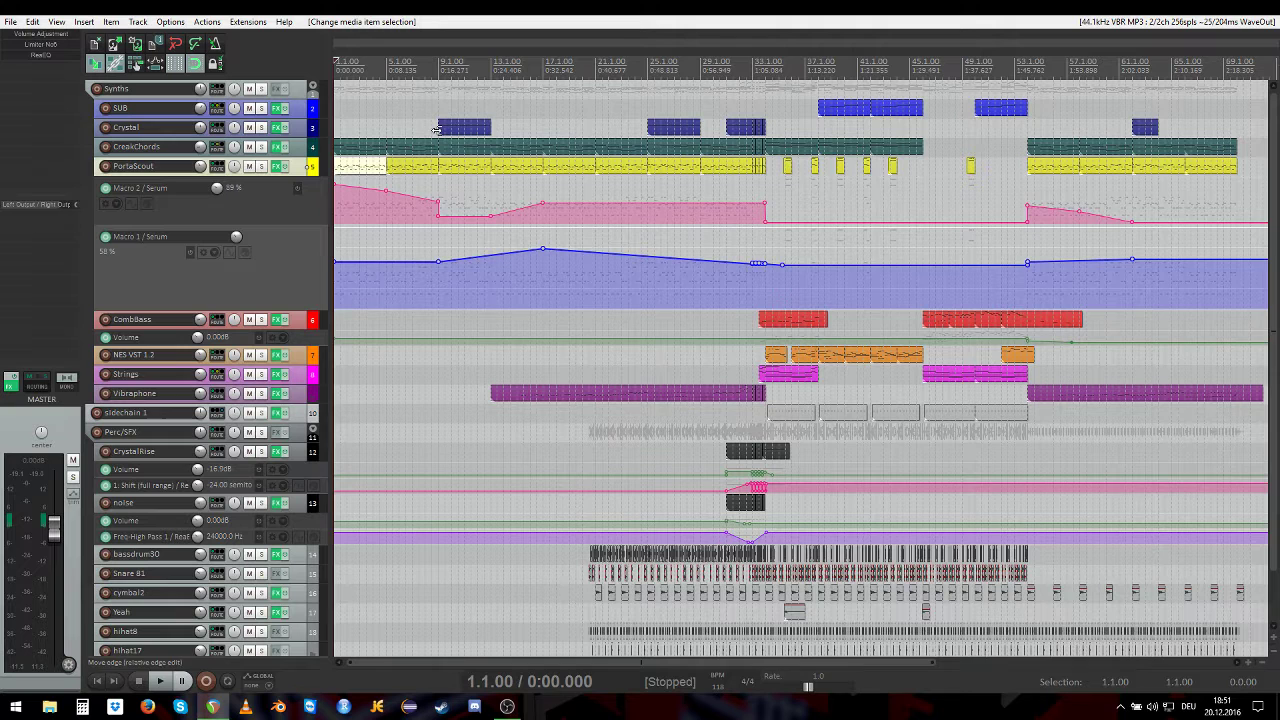
{"action": "left_click", "coordinate": [452, 130]}
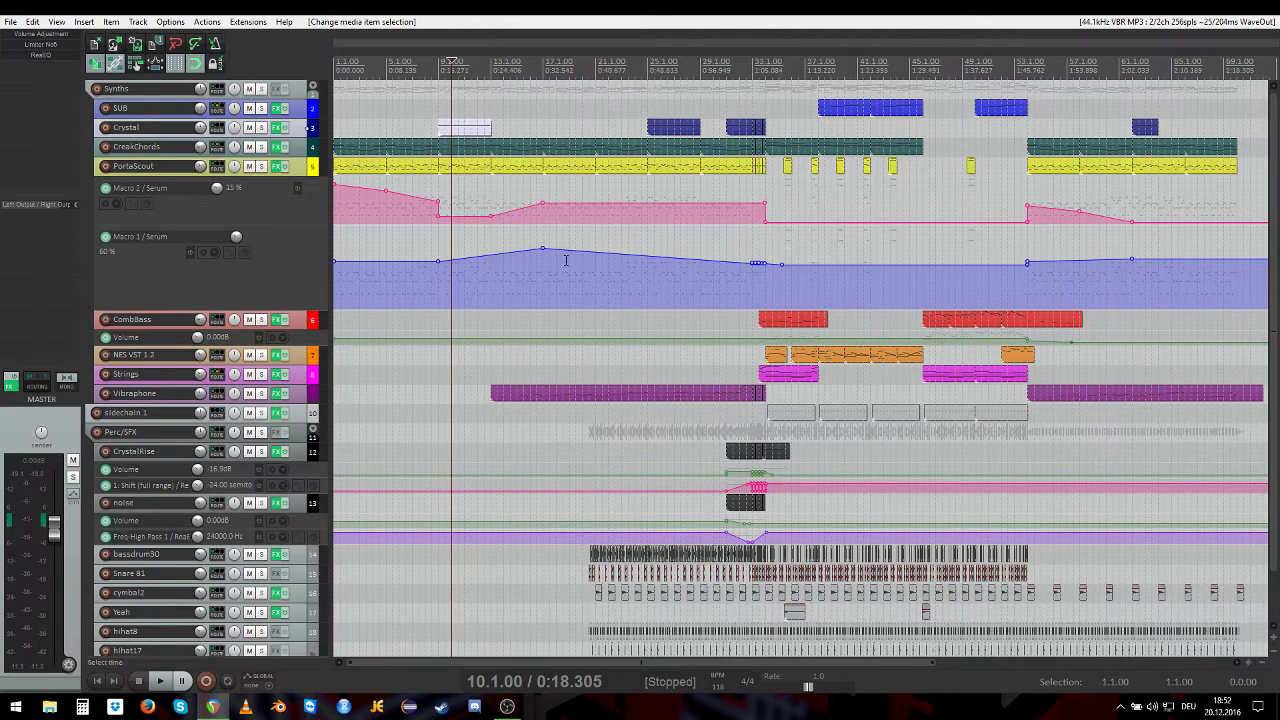
{"action": "key", "text": "Home"}
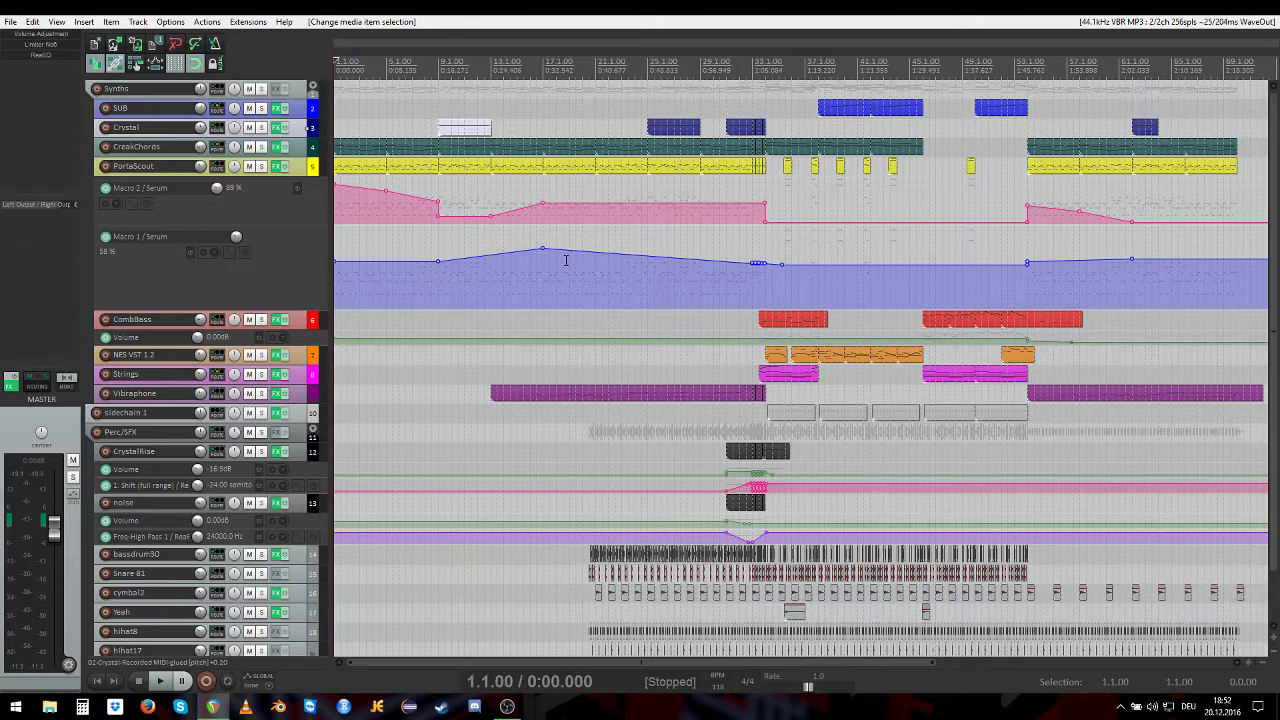
{"action": "key", "text": "space"}
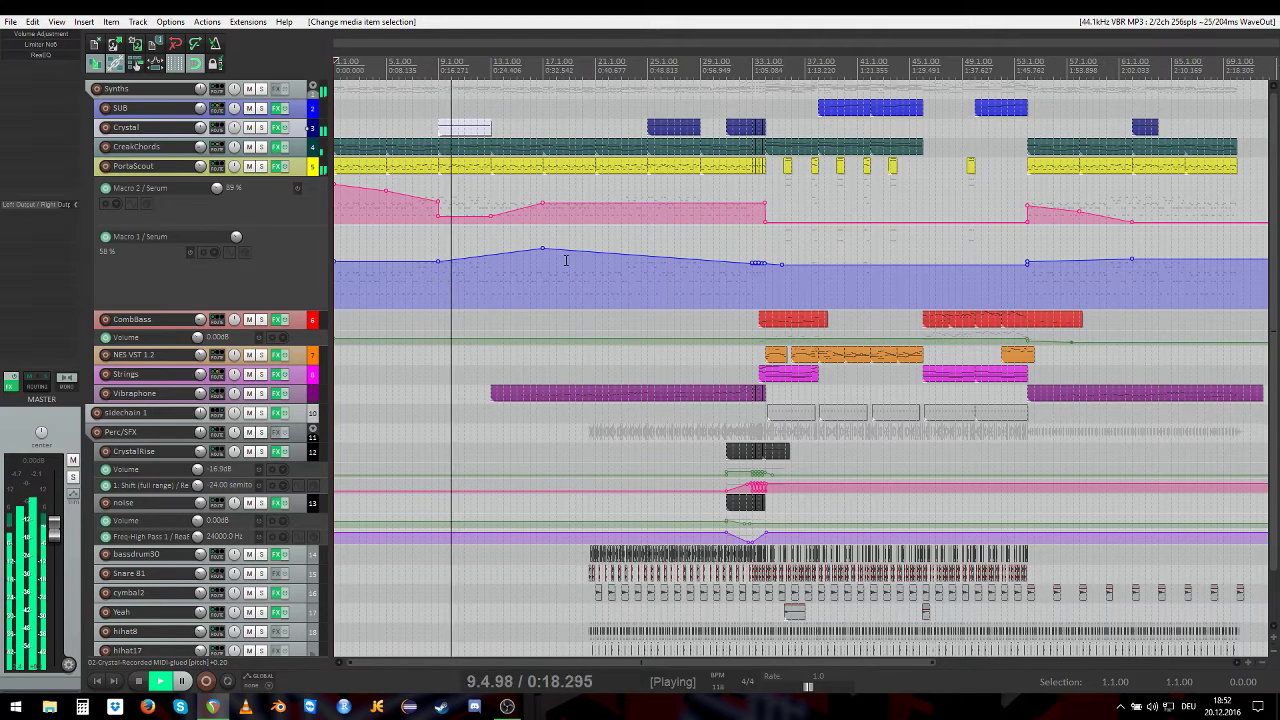
{"action": "key", "text": "space"}
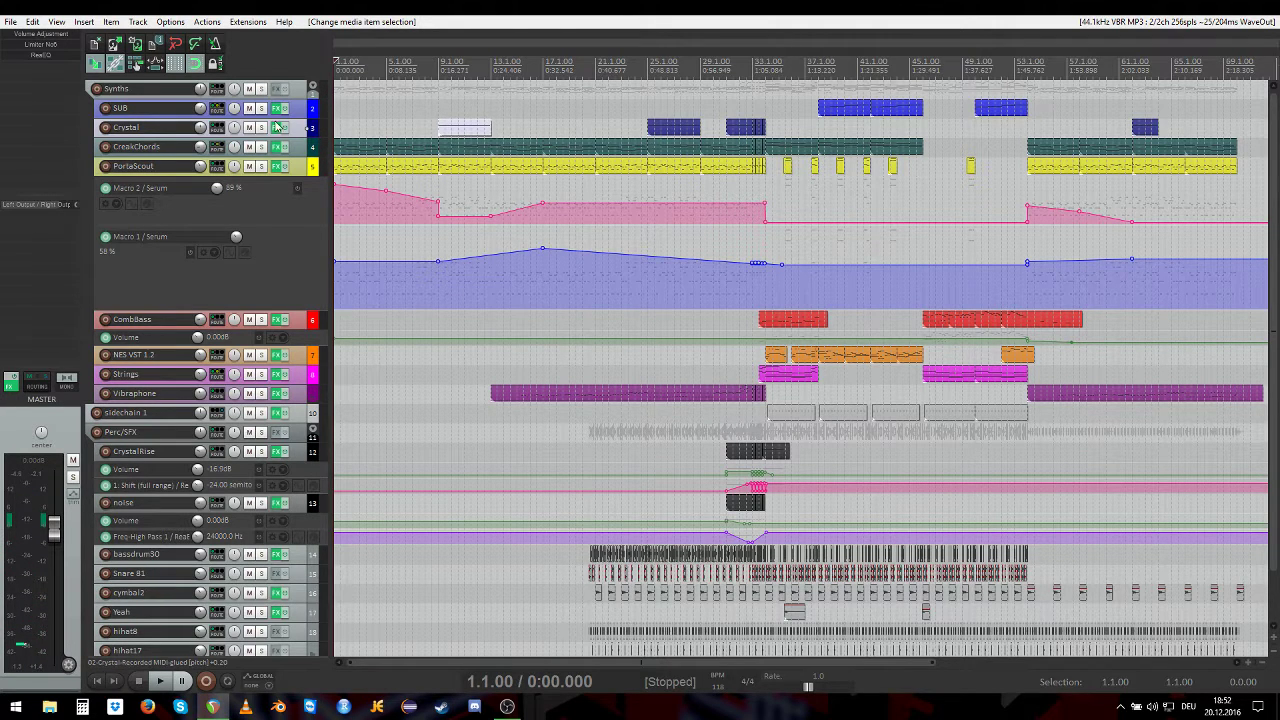
{"action": "left_click", "coordinate": [276, 130]}
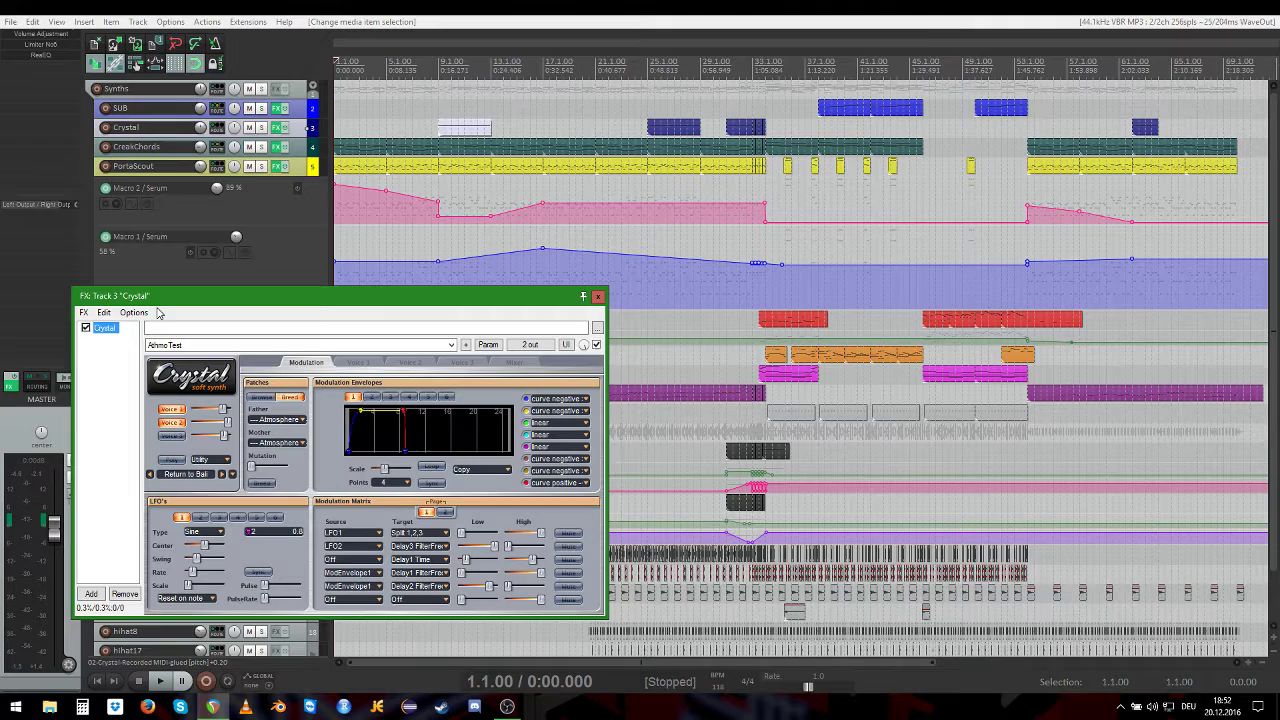
{"action": "left_click_drag", "start_coordinate": [160, 290], "coordinate": [279, 222]}
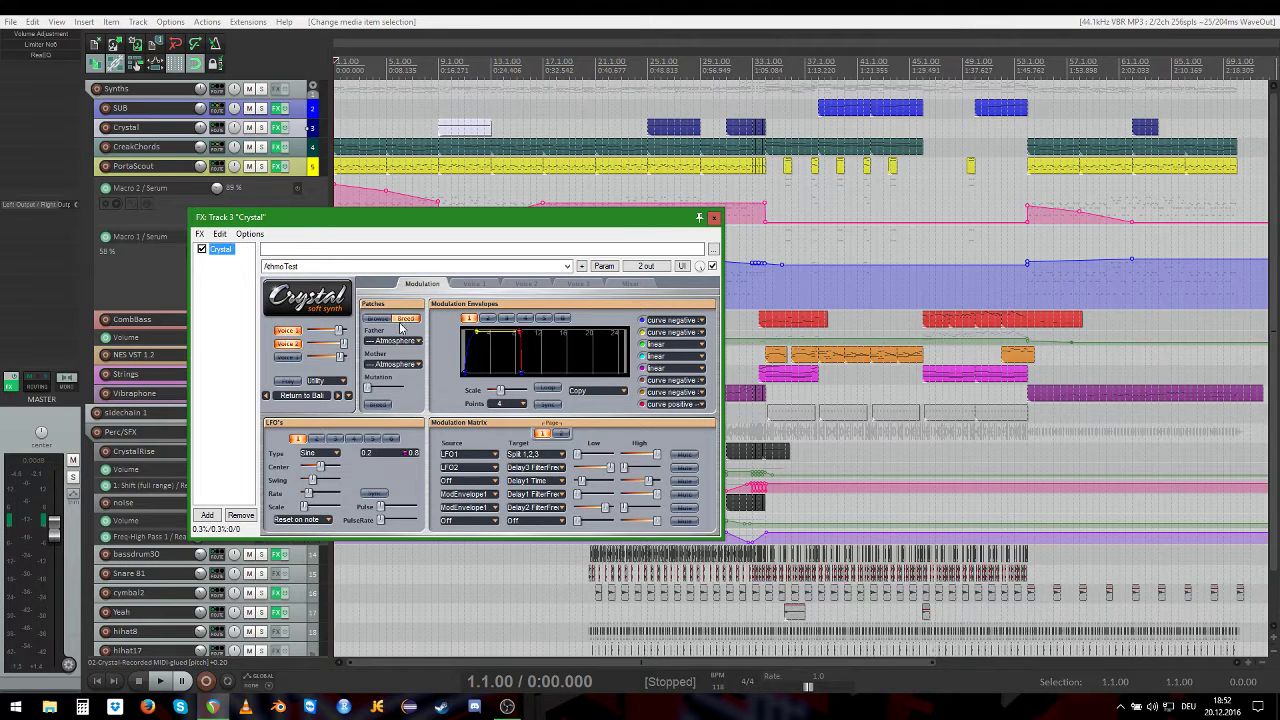
{"action": "left_click", "coordinate": [474, 284]}
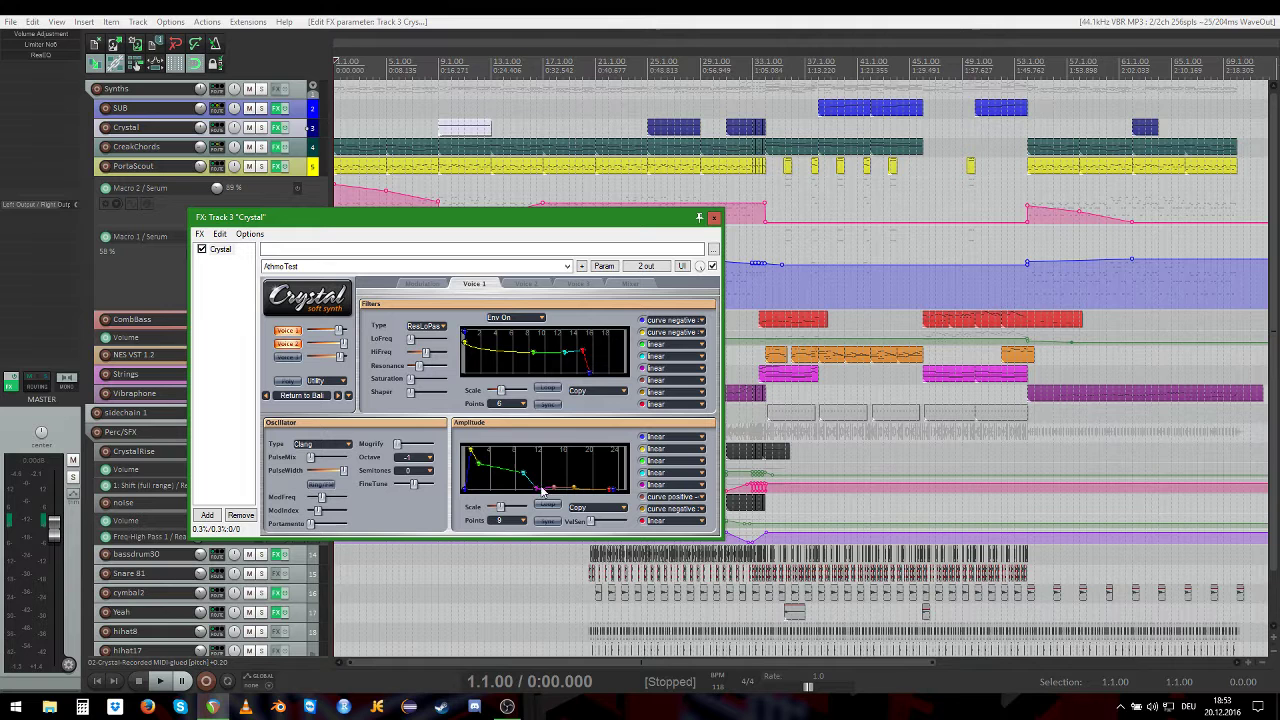
{"action": "left_click", "coordinate": [518, 286]}
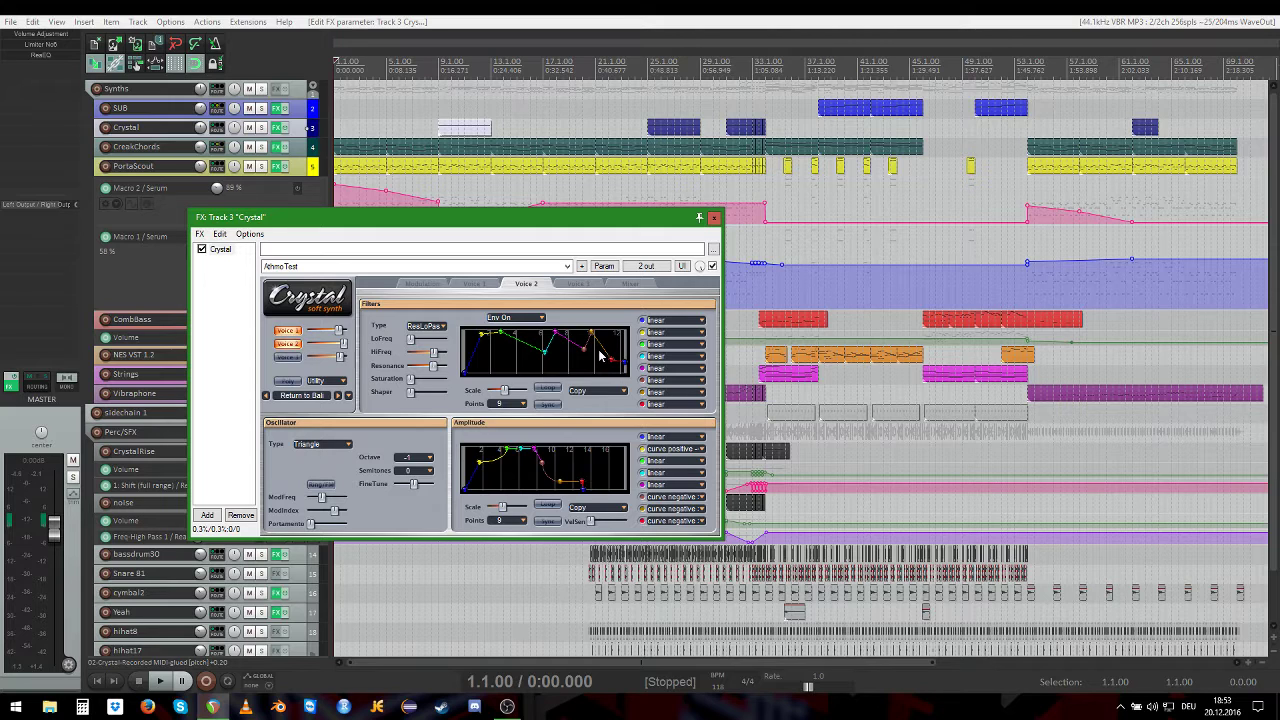
{"action": "left_click", "coordinate": [713, 217]}
{"action": "scroll", "coordinate": [440, 165], "scroll_direction": "up", "scroll_amount": 3}
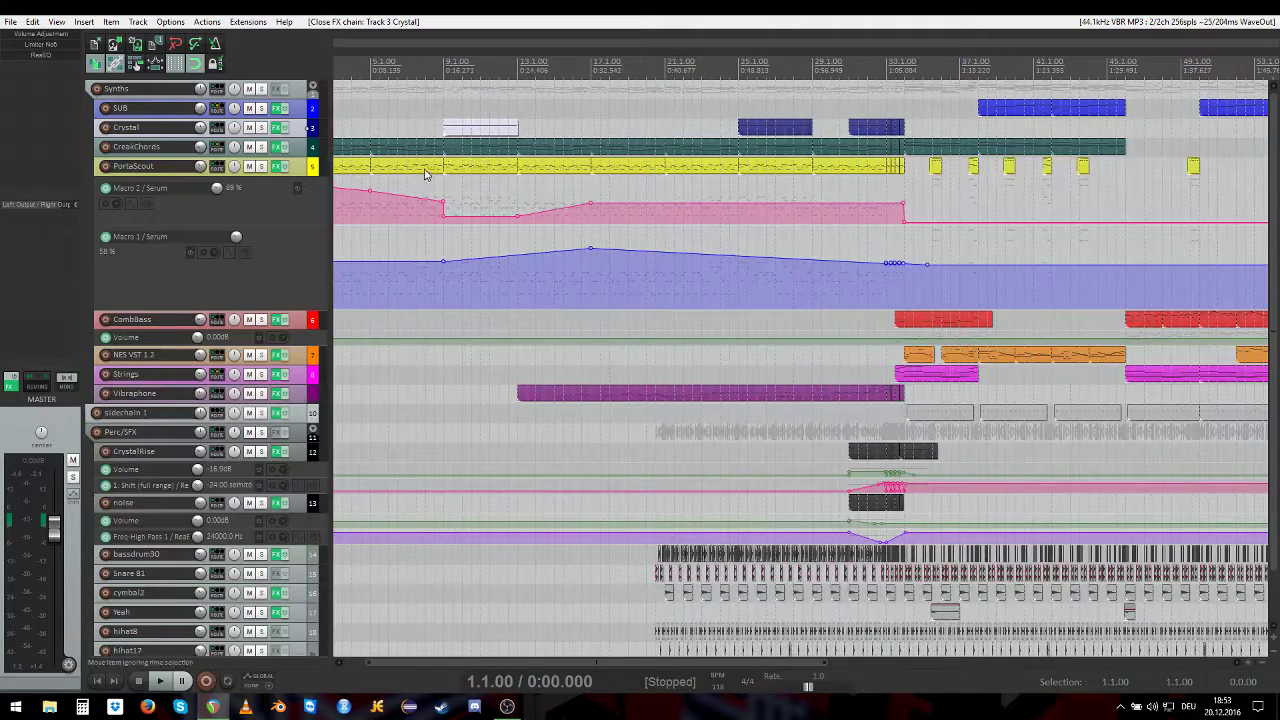
{"action": "scroll", "coordinate": [452, 133], "scroll_direction": "up", "scroll_amount": 2}
{"action": "left_click", "coordinate": [436, 60]}
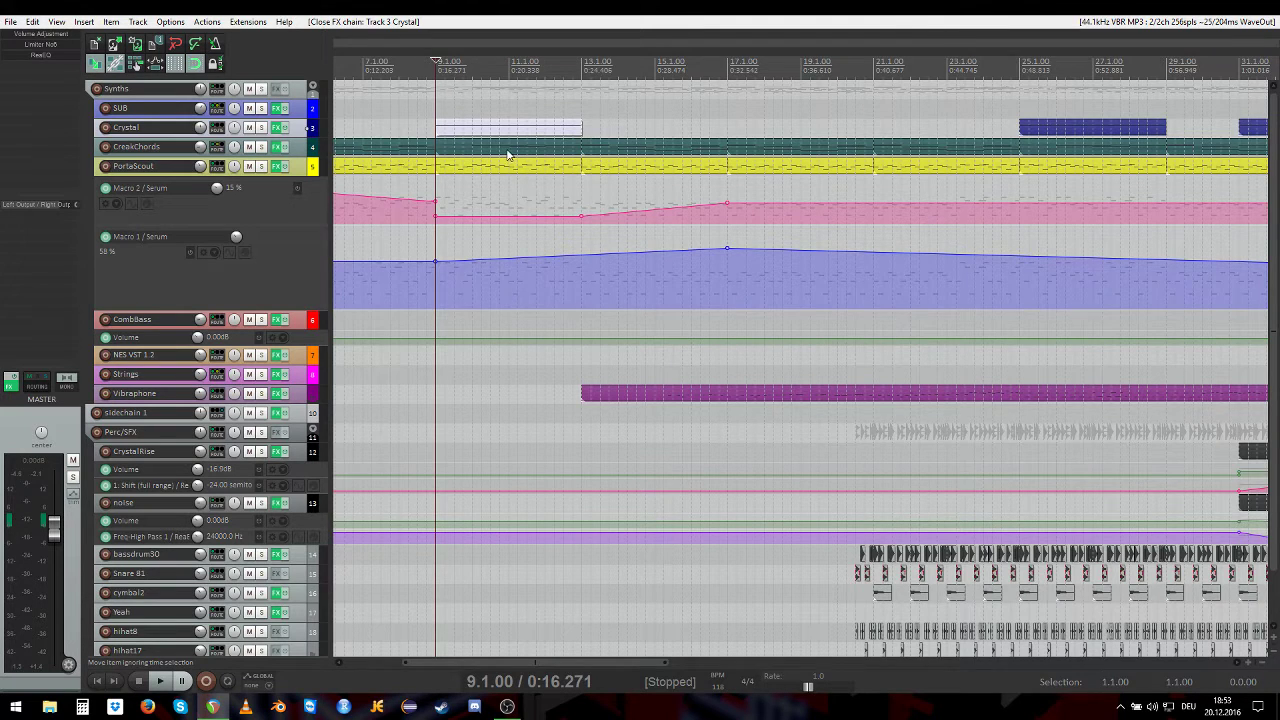
{"action": "scroll", "coordinate": [508, 154], "scroll_direction": "down", "scroll_amount": 2}
{"action": "left_click", "coordinate": [358, 150]}
{"action": "left_click", "coordinate": [411, 150]}
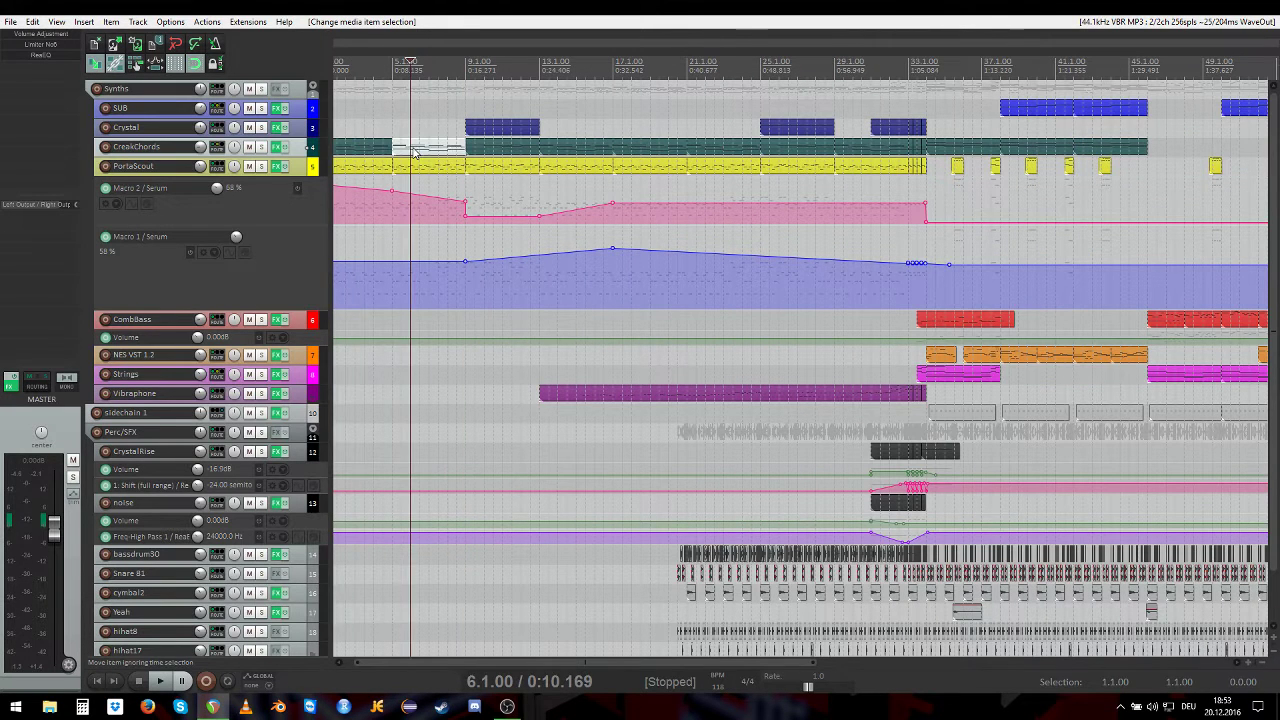
{"action": "left_click", "coordinate": [485, 149]}
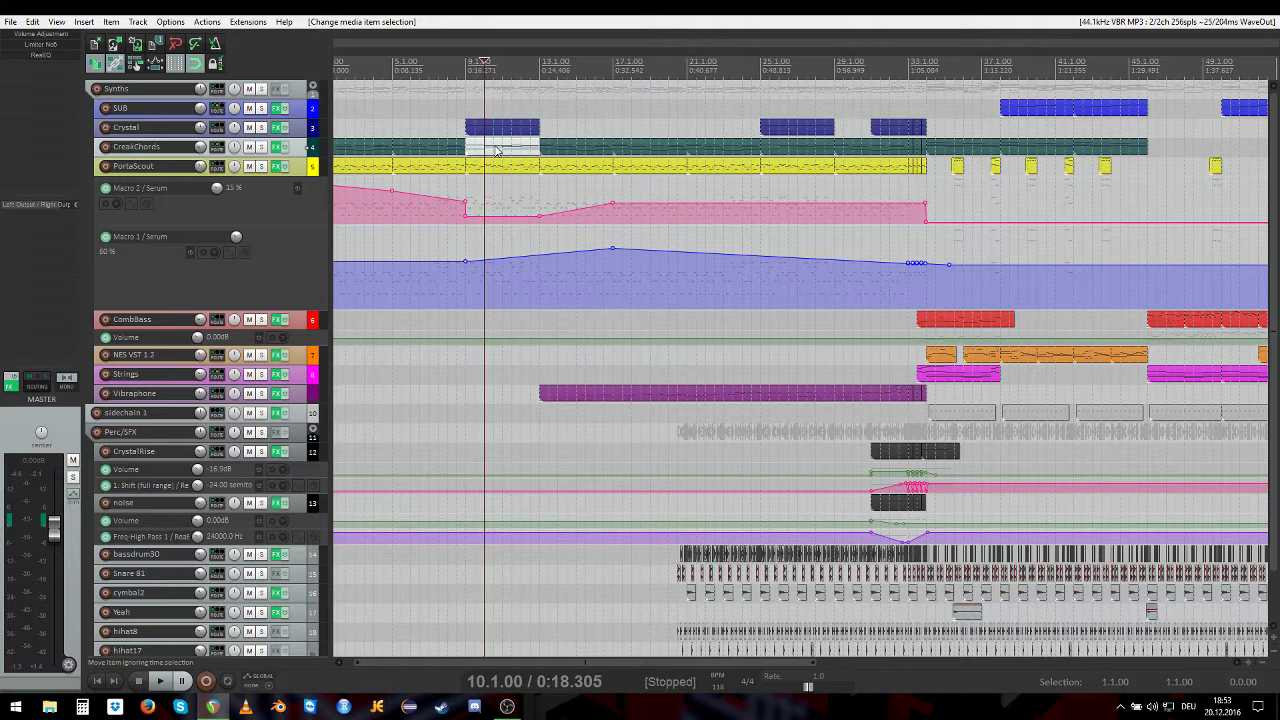
{"action": "left_click", "coordinate": [468, 146]}
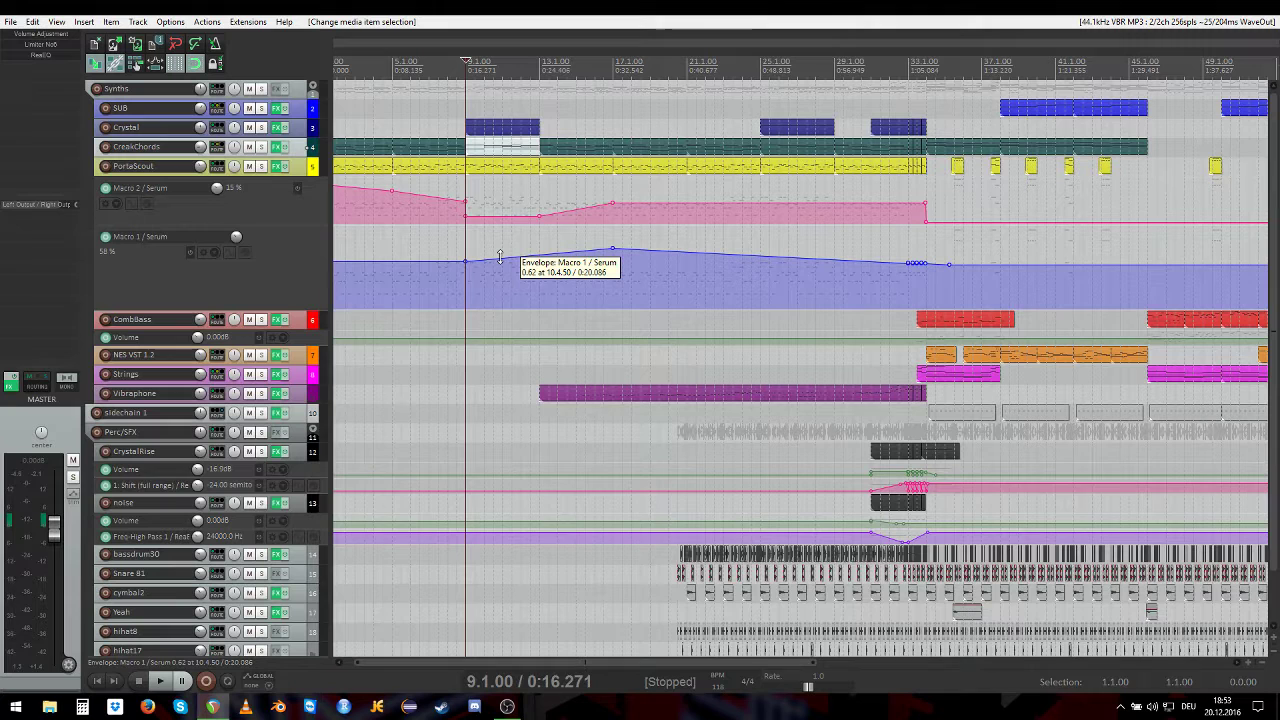
{"action": "key", "text": "space"}
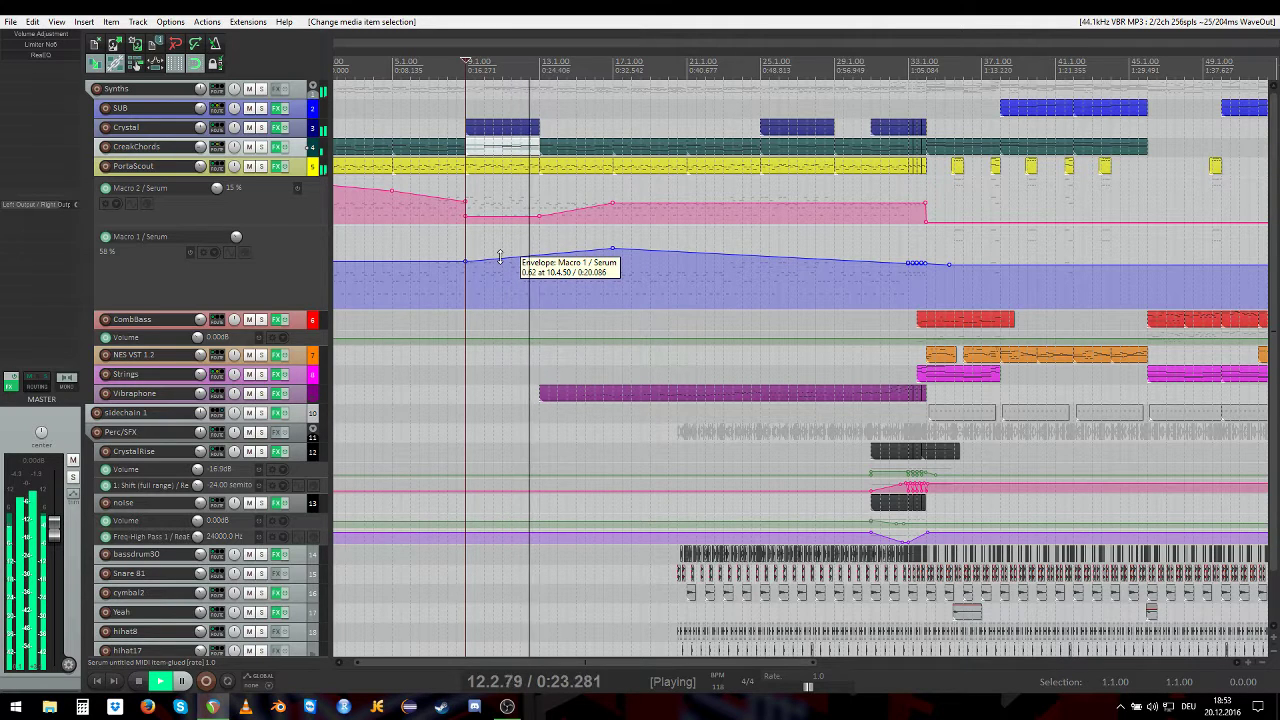
{"action": "key", "text": "space"}
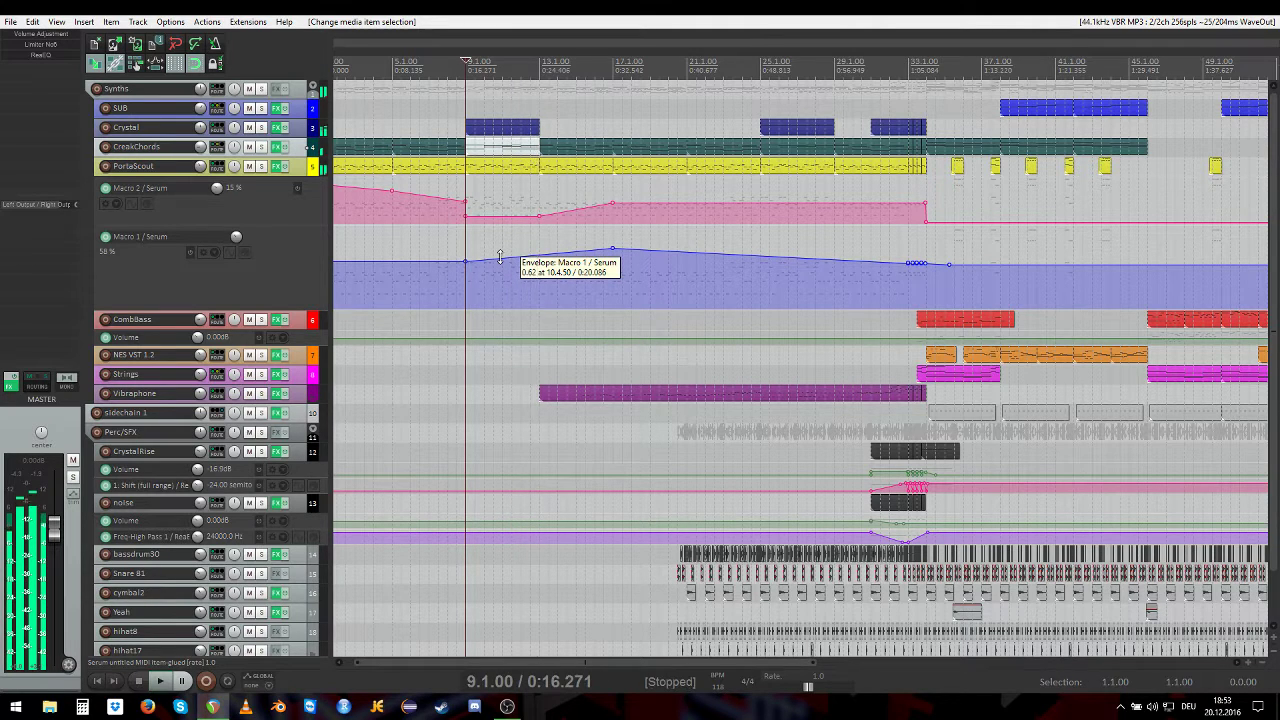
Step: Raise the two CreakChords C3 notes after bar 11 to E3, briefly checking the Crystal item's notes
{"action": "double_click", "coordinate": [503, 148]}
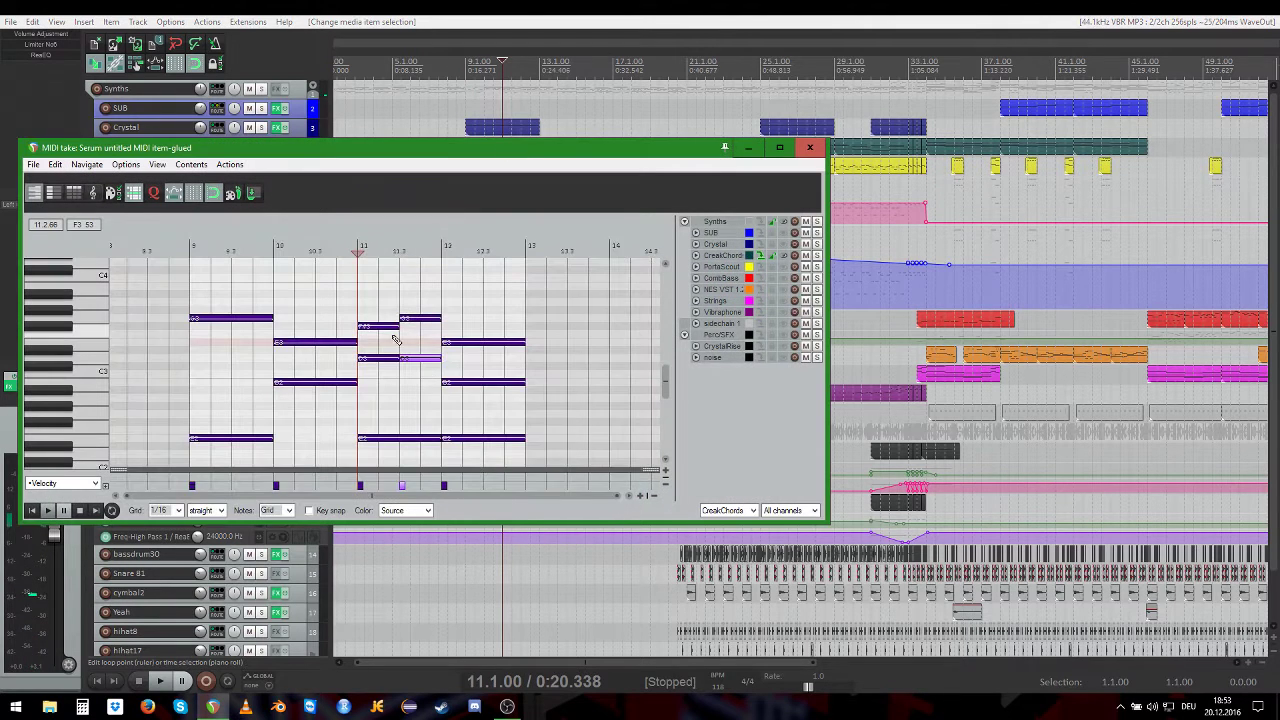
{"action": "left_click_drag", "start_coordinate": [443, 364], "coordinate": [376, 367]}
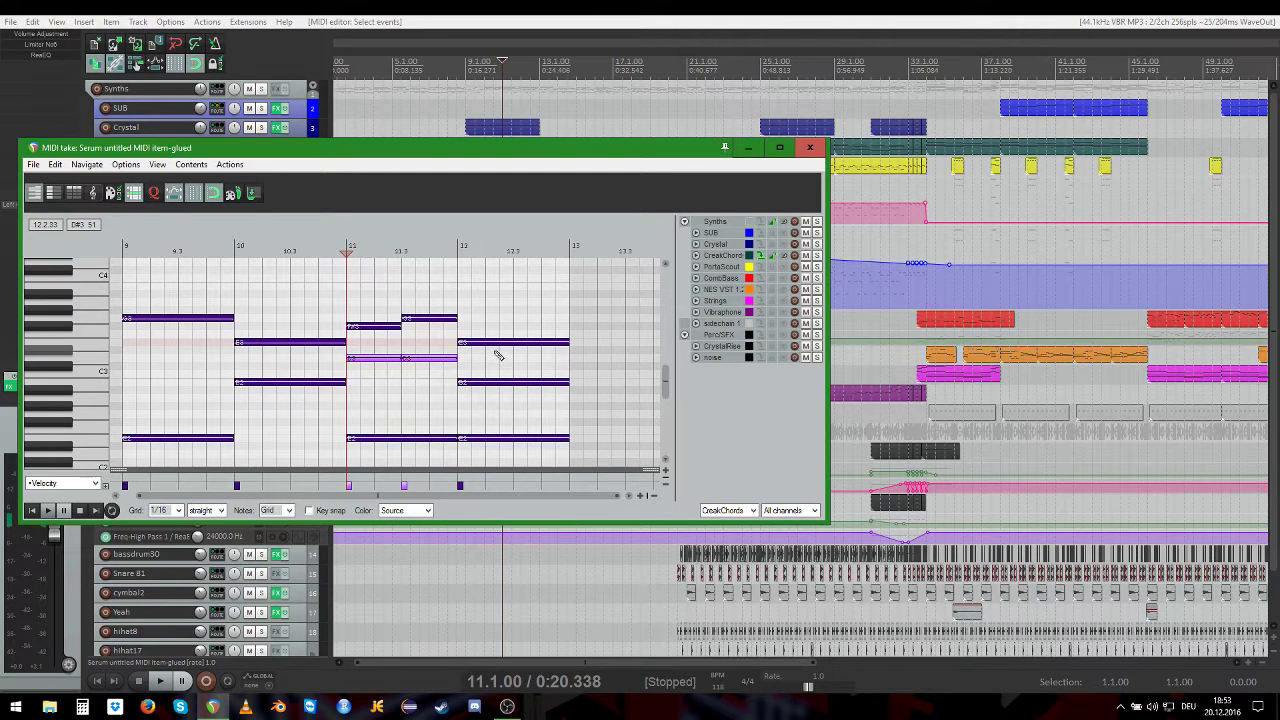
{"action": "double_click", "coordinate": [475, 128]}
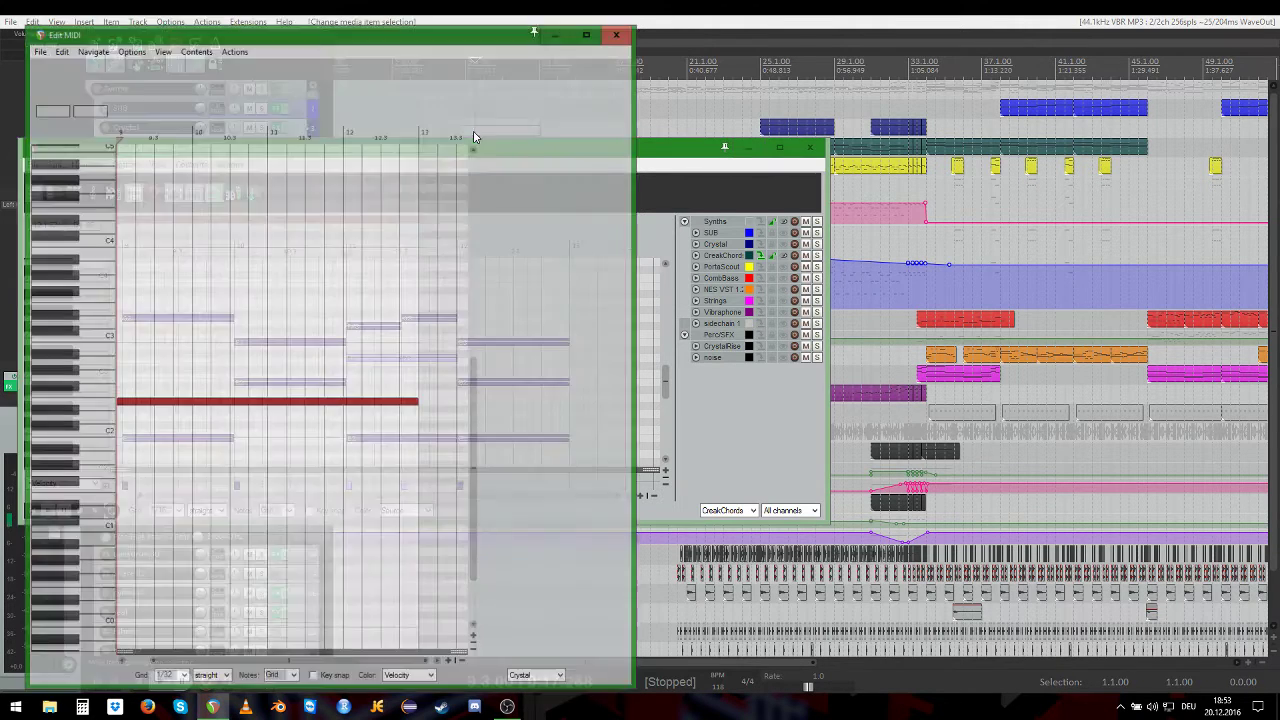
{"action": "left_click", "coordinate": [158, 405]}
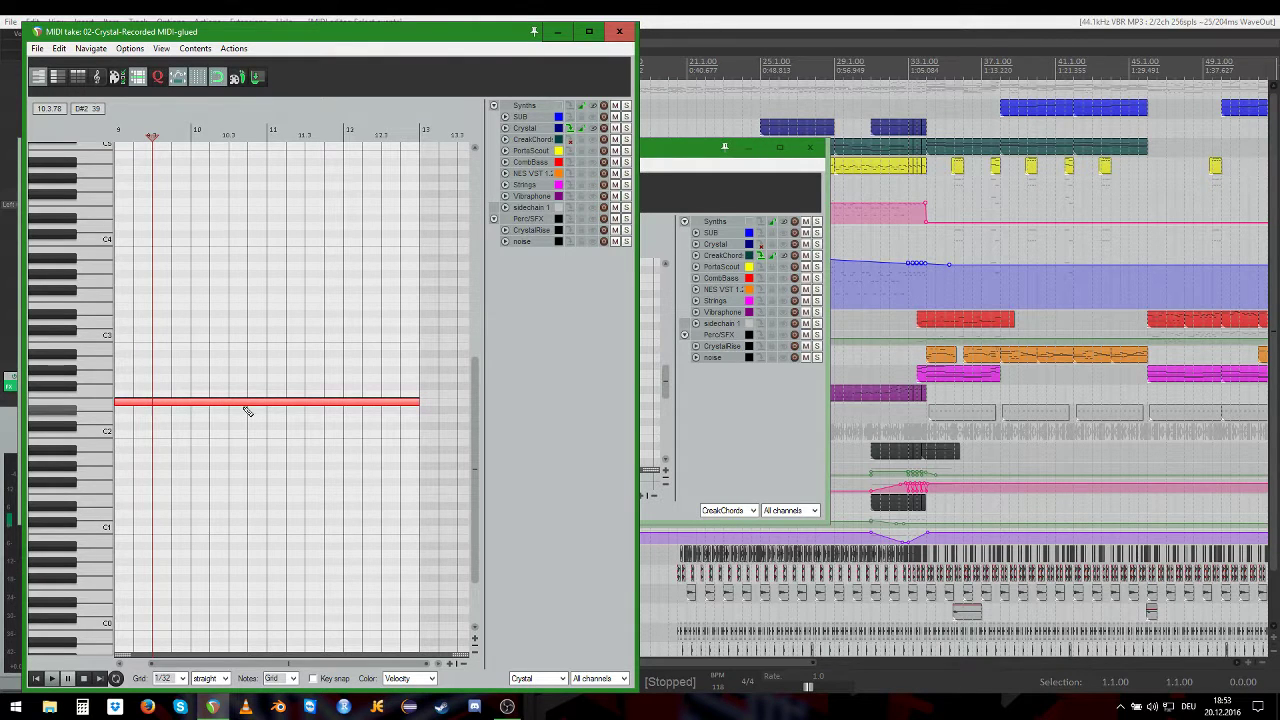
{"action": "left_click", "coordinate": [619, 31]}
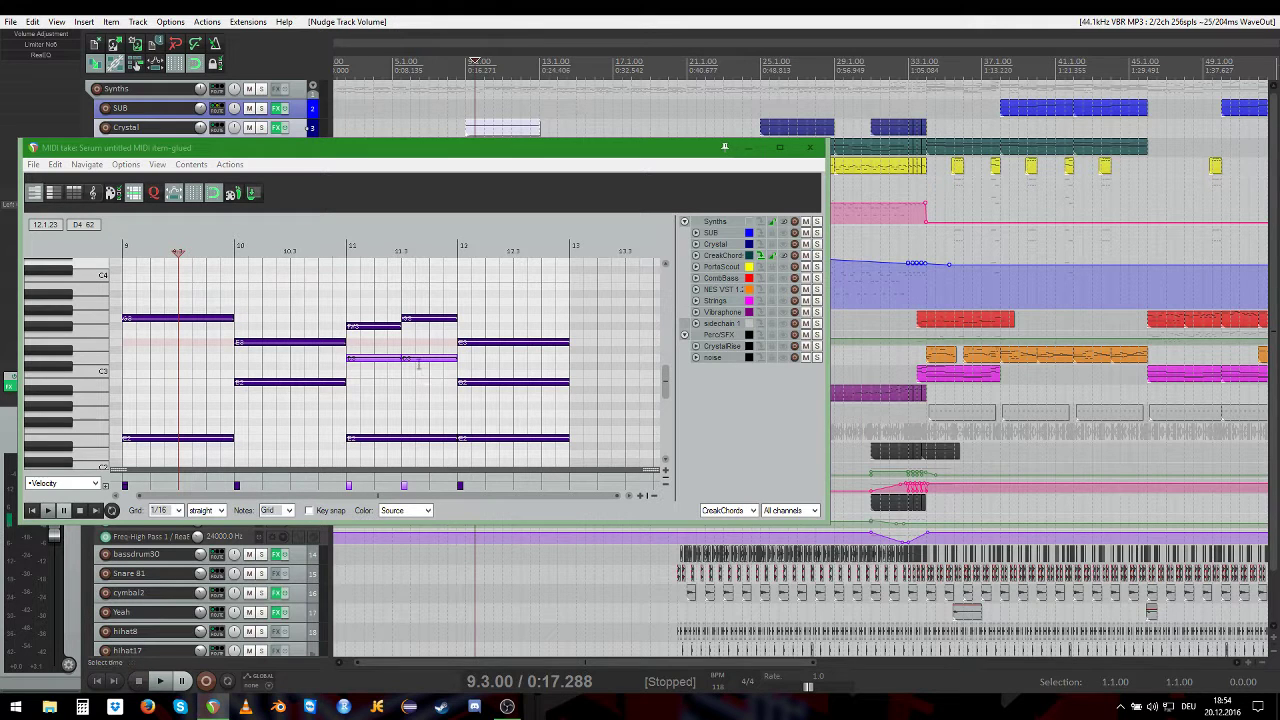
{"action": "left_click", "coordinate": [443, 409]}
{"action": "key", "text": "Up"}
{"action": "key", "text": "Up"}
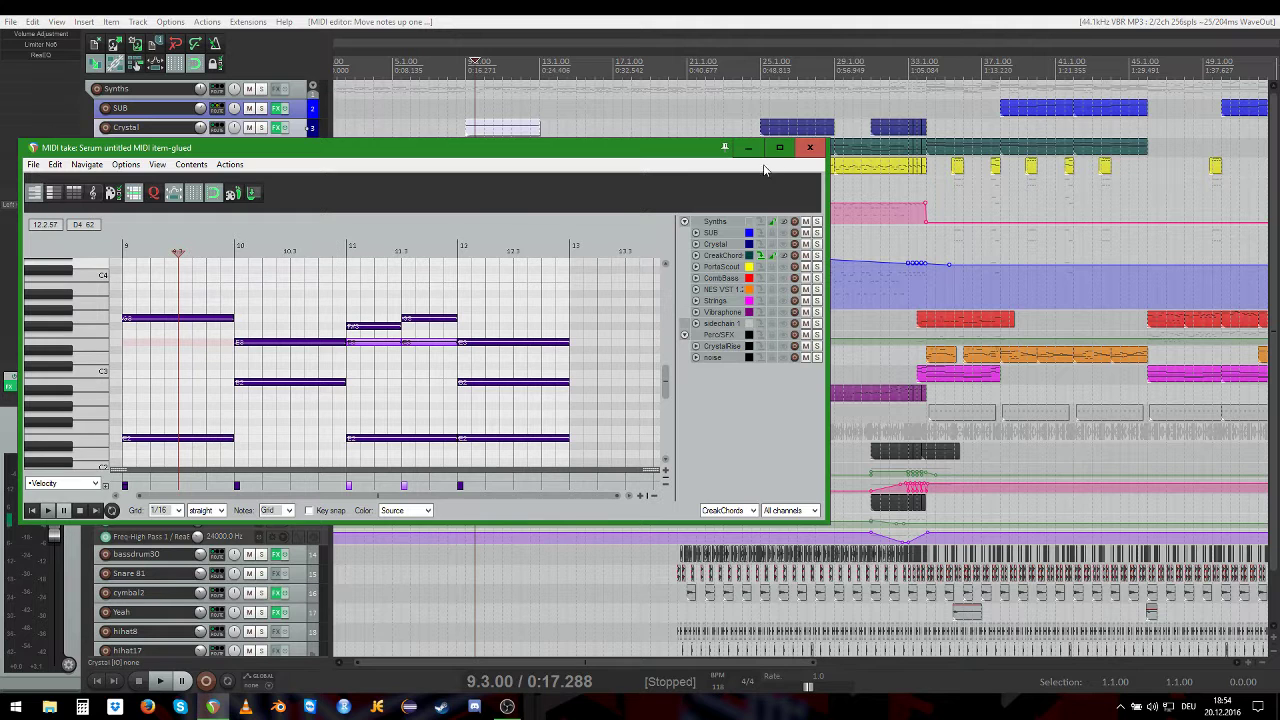
{"action": "left_click", "coordinate": [810, 147]}
{"action": "left_click", "coordinate": [450, 88]}
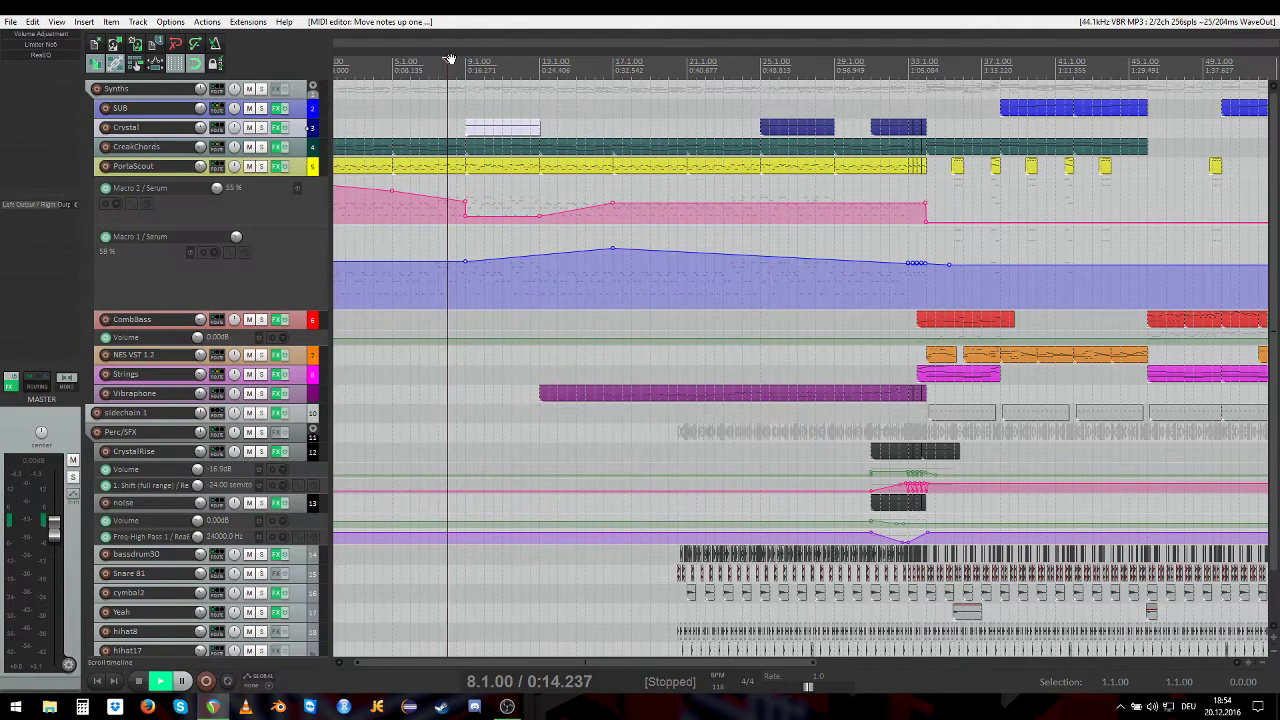
{"action": "key", "text": "space"}
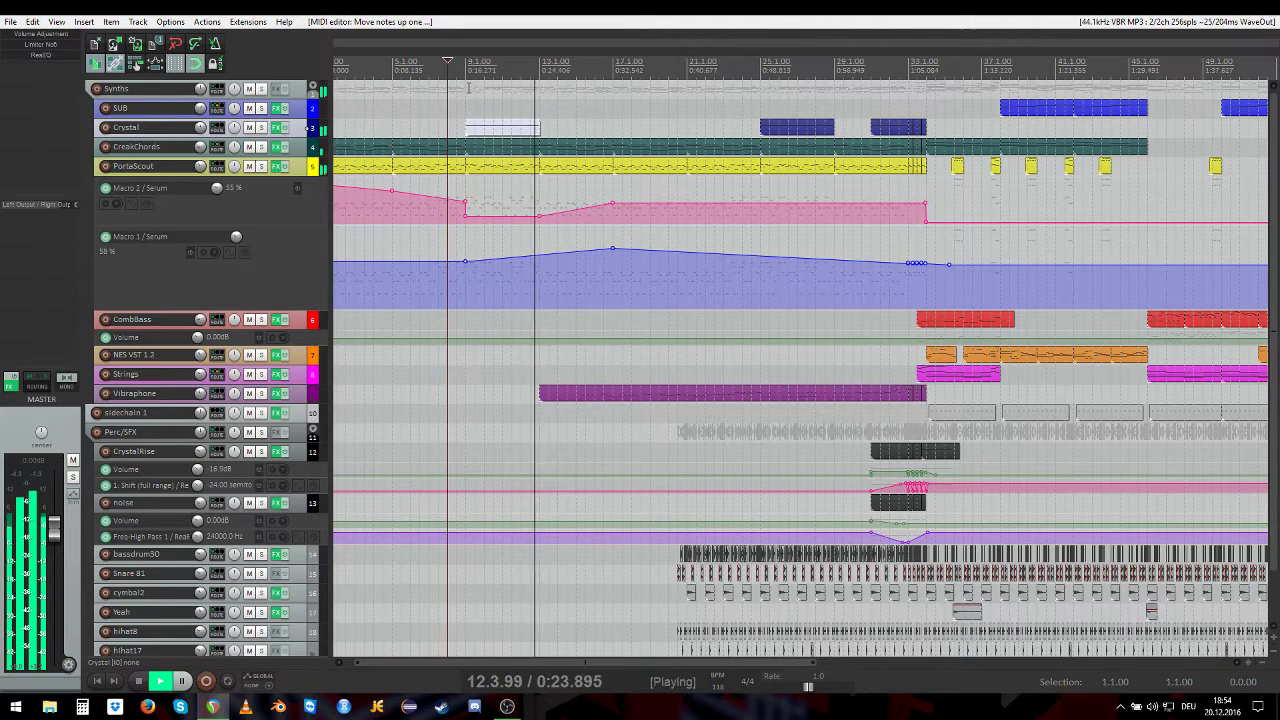
{"action": "key", "text": "space"}
{"action": "double_click", "coordinate": [505, 151]}
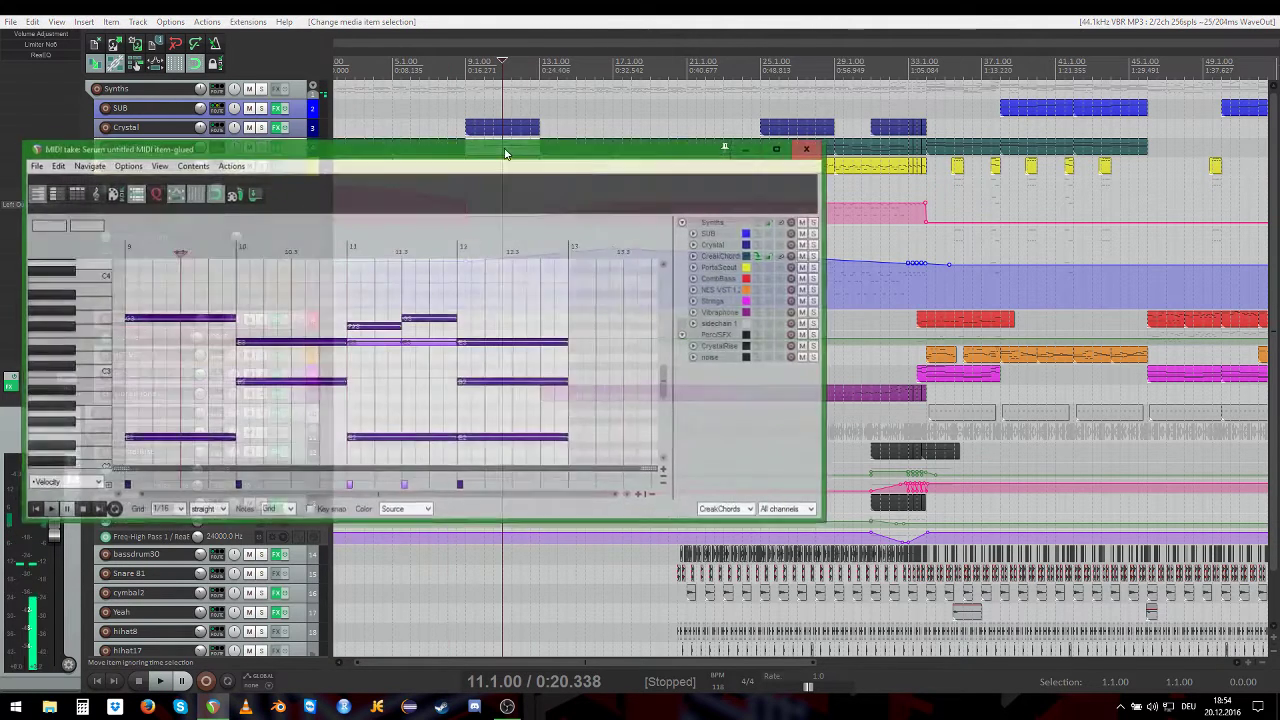
{"action": "scroll", "coordinate": [337, 341], "scroll_direction": "up", "scroll_amount": 2}
{"action": "left_click", "coordinate": [390, 333]}
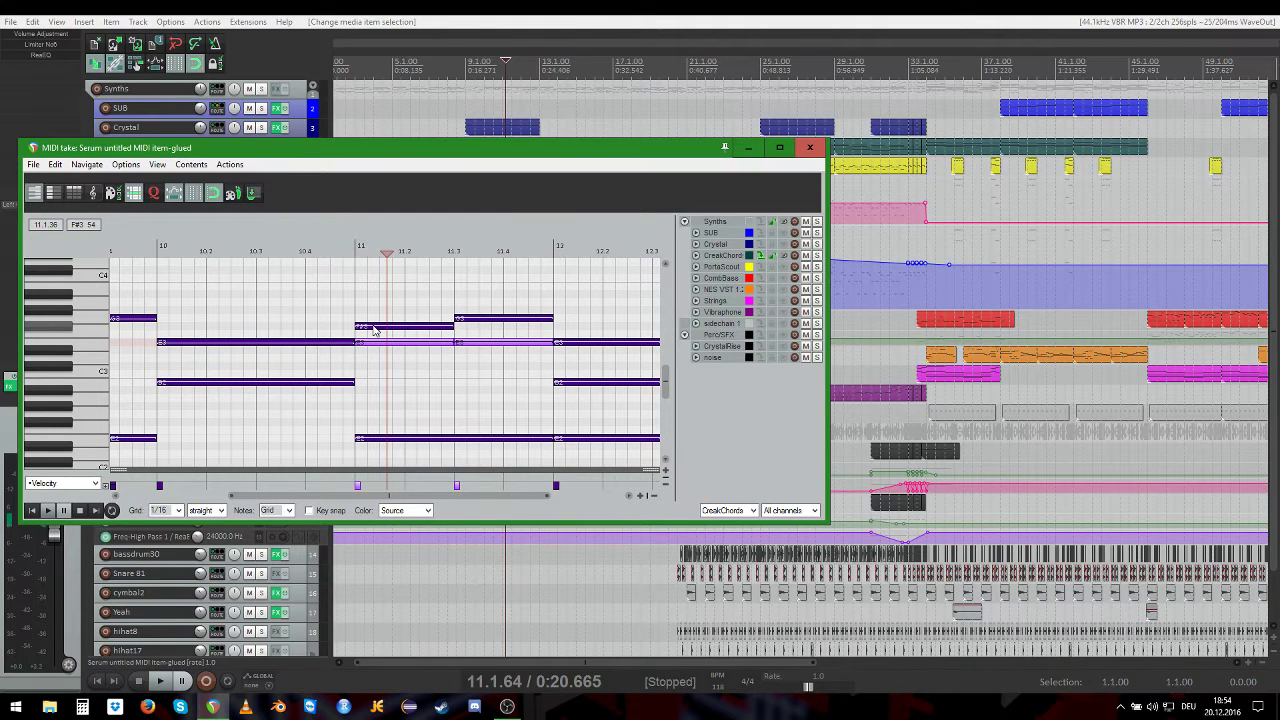
{"action": "scroll", "coordinate": [375, 332], "scroll_direction": "down", "scroll_amount": 2}
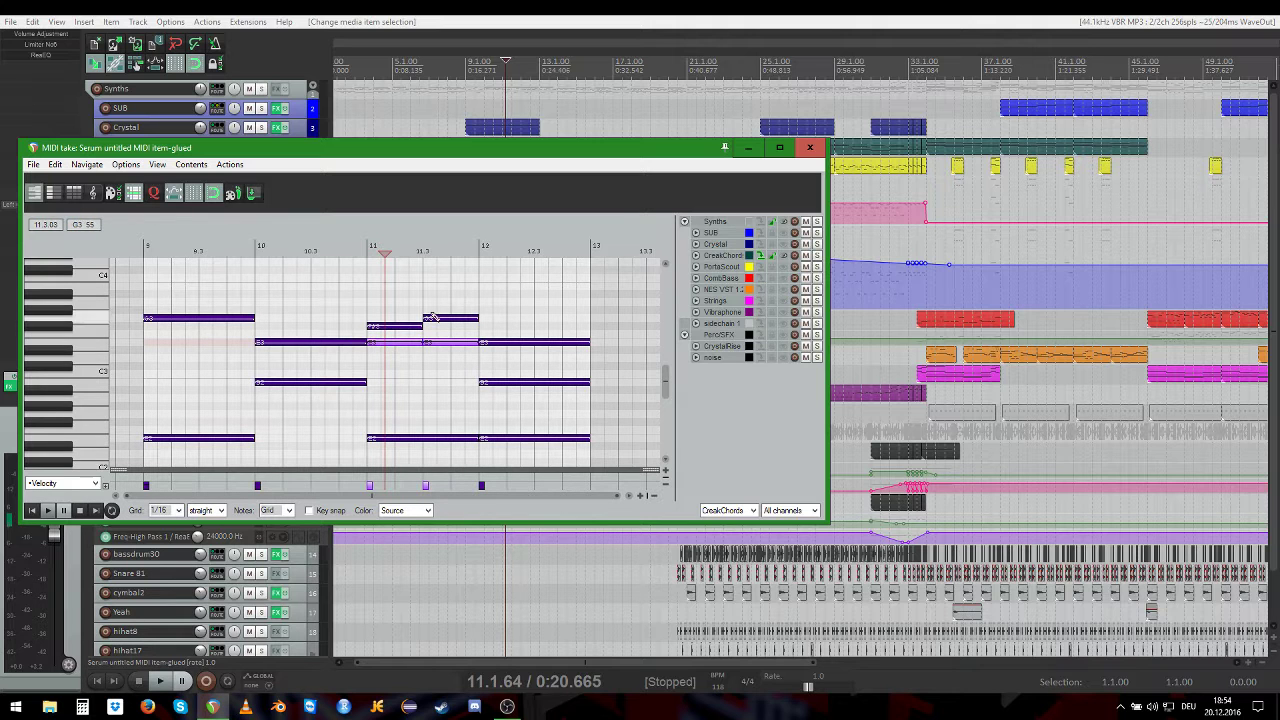
Step: Close the MIDI editor and scroll the arrangement toward bar 27
{"action": "left_click", "coordinate": [810, 147]}
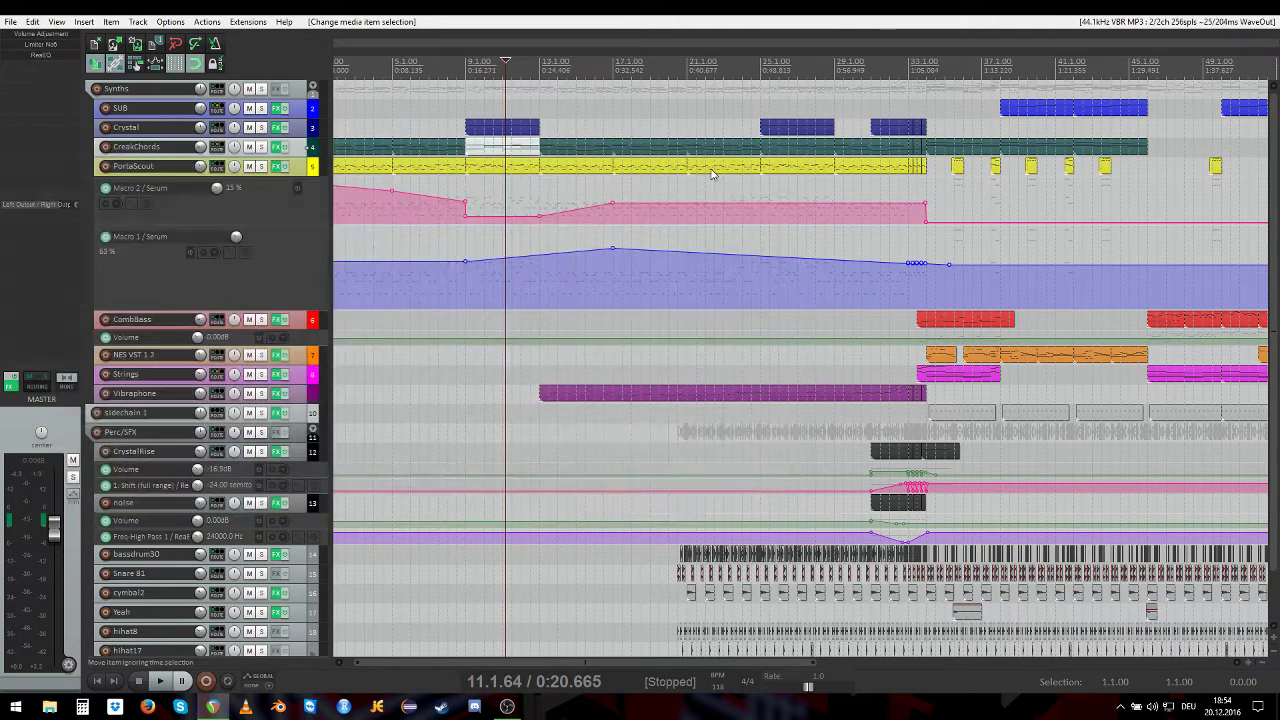
{"action": "scroll", "coordinate": [473, 148], "scroll_direction": "down", "scroll_amount": 2}
{"action": "scroll", "coordinate": [473, 148], "scroll_direction": "up", "scroll_amount": 1}
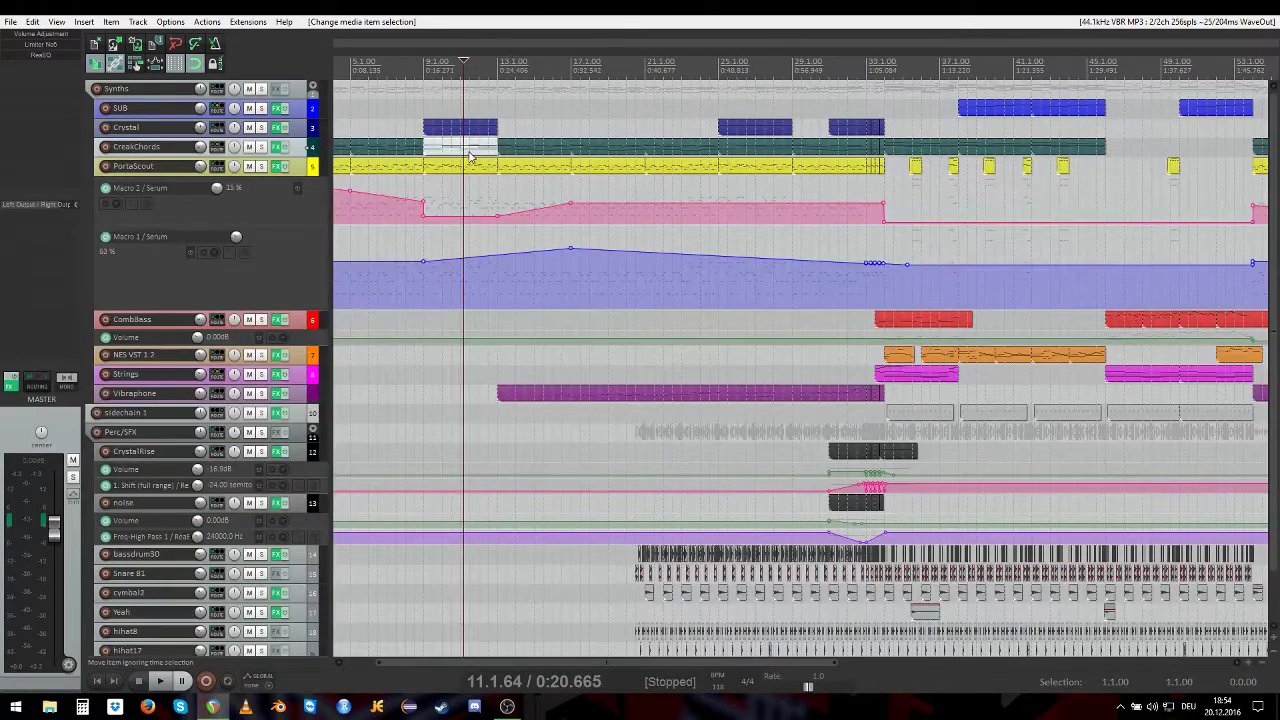
{"action": "scroll", "coordinate": [515, 170], "scroll_direction": "down", "scroll_amount": 1}
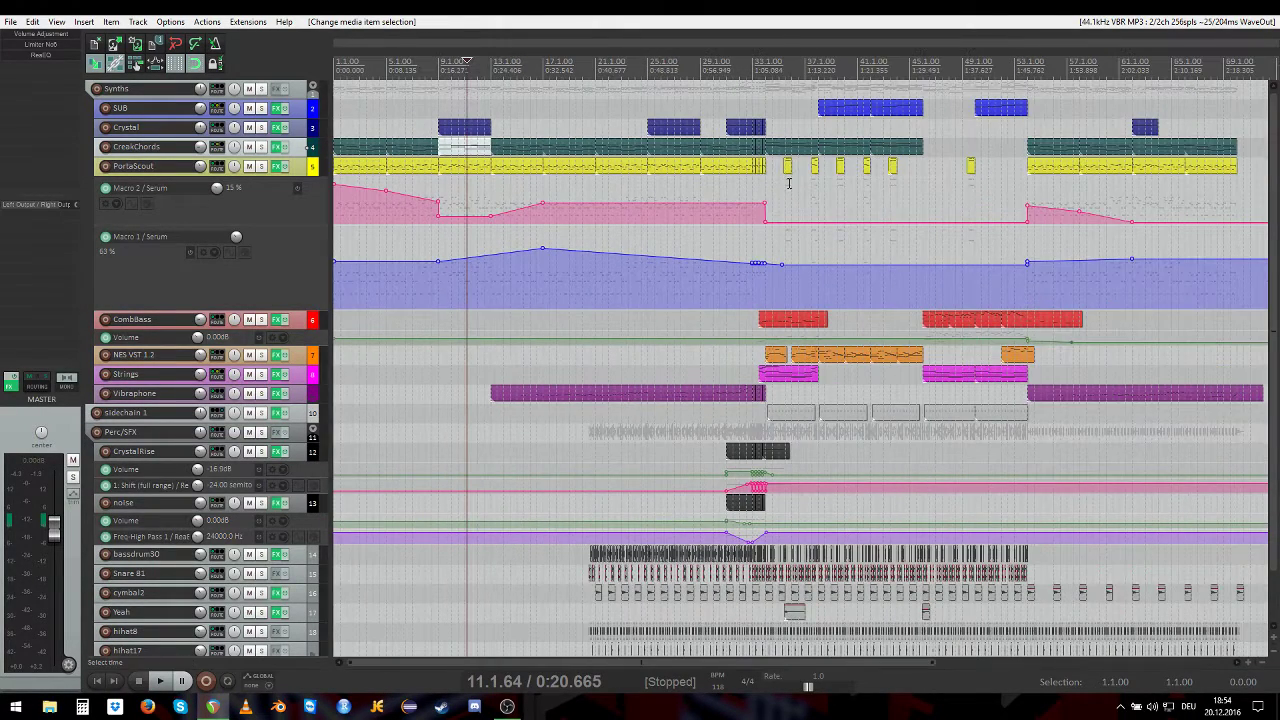
Step: Raise the CreakChords note near bar 27 in pitch, then close the MIDI editor
{"action": "double_click", "coordinate": [678, 153]}
{"action": "scroll", "coordinate": [177, 366], "scroll_direction": "up", "scroll_amount": 5}
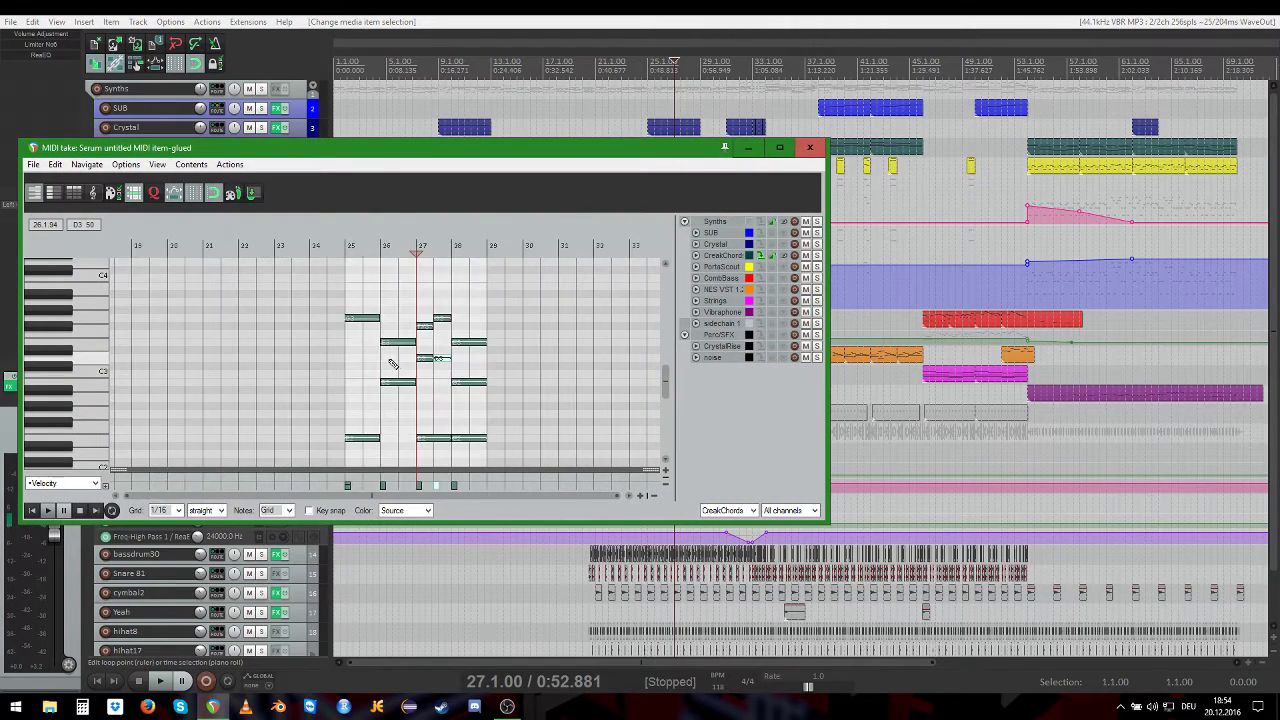
{"action": "scroll", "coordinate": [393, 363], "scroll_direction": "up", "scroll_amount": 2}
{"action": "left_click", "coordinate": [430, 359]}
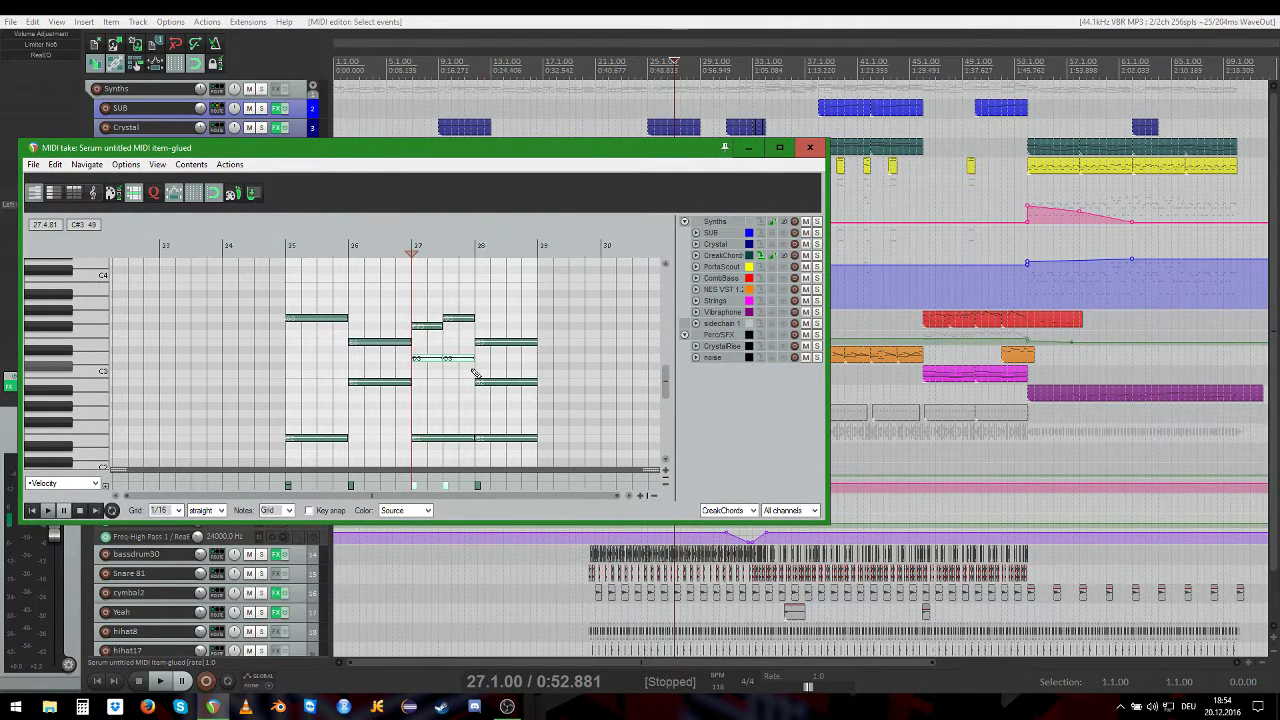
{"action": "key", "text": "Up"}
{"action": "key", "text": "Up"}
{"action": "left_click", "coordinate": [810, 147]}
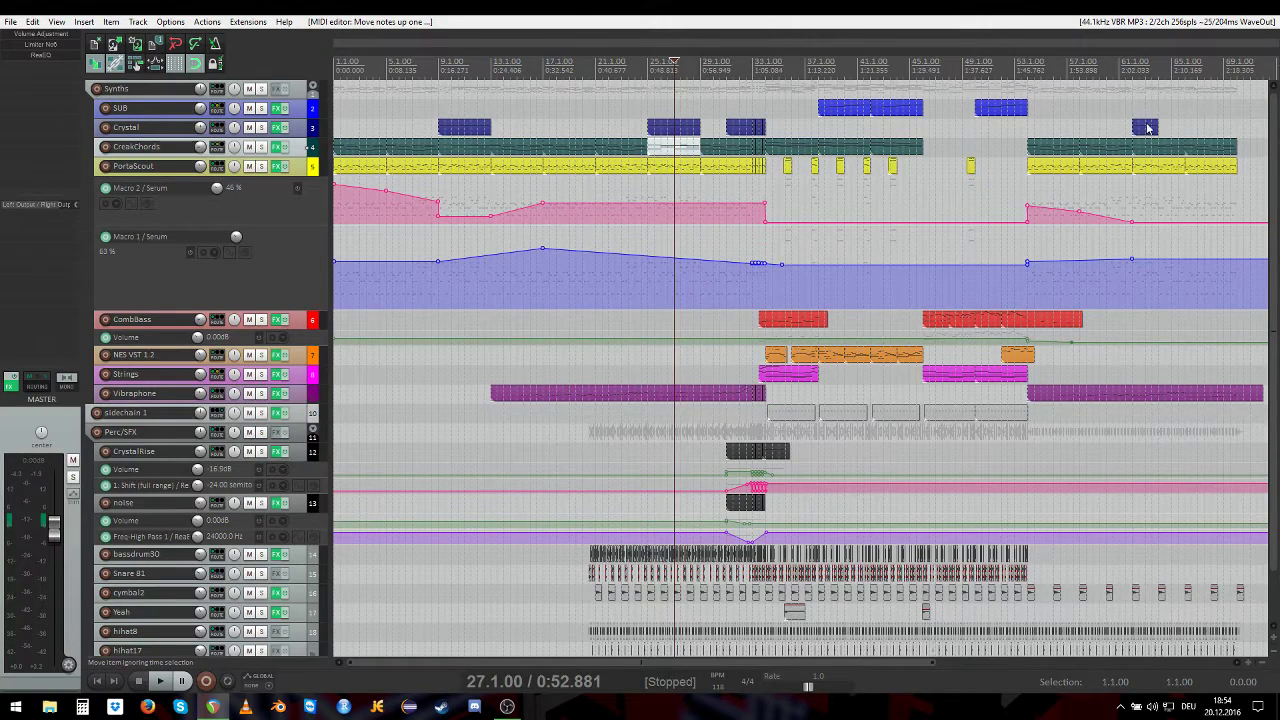
Step: Extend the Crystal part near bar 62 so it ends at bar 64
{"action": "left_click", "coordinate": [1147, 148]}
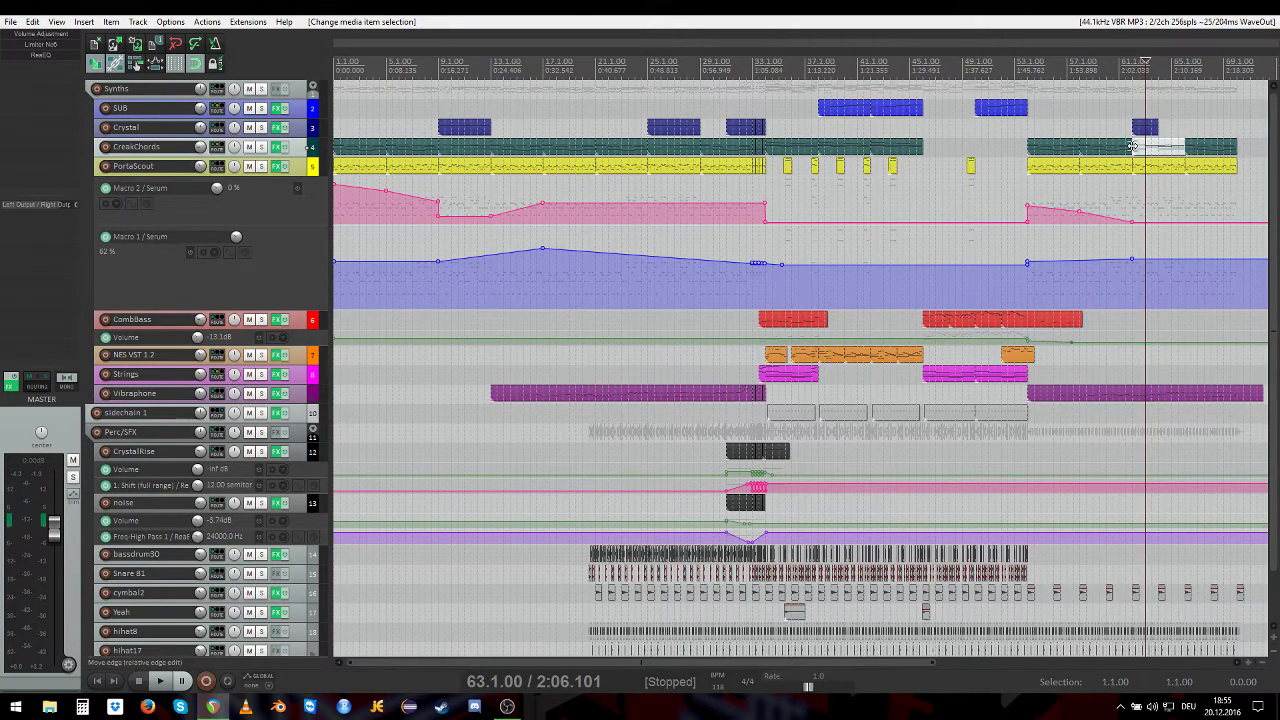
{"action": "scroll", "coordinate": [1060, 152], "scroll_direction": "up", "scroll_amount": 5}
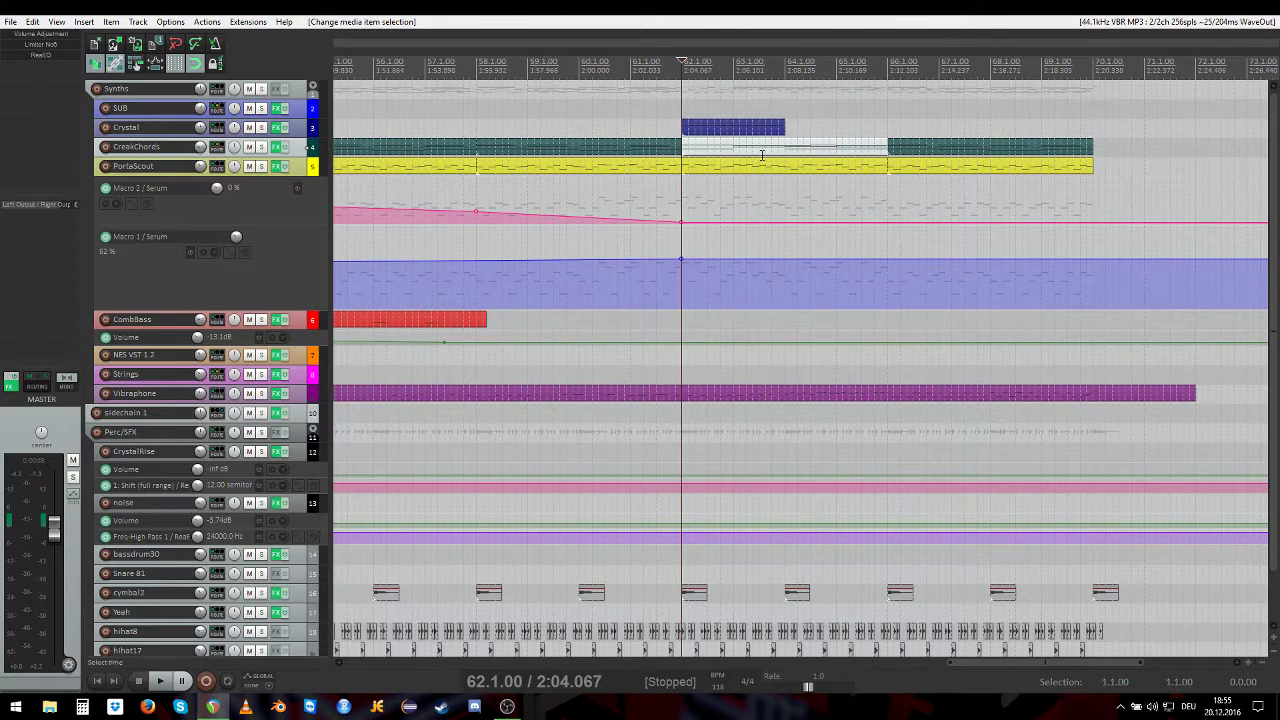
{"action": "left_click", "coordinate": [778, 130]}
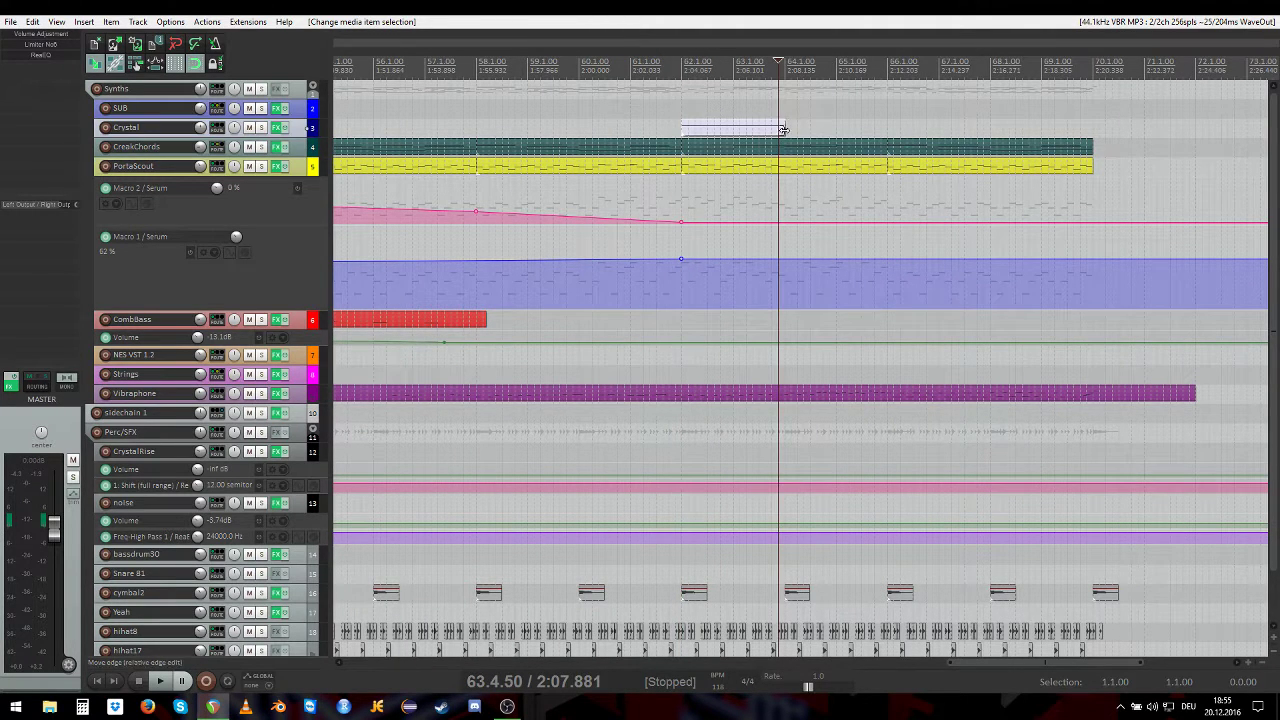
{"action": "left_click_drag", "start_coordinate": [786, 128], "coordinate": [792, 128]}
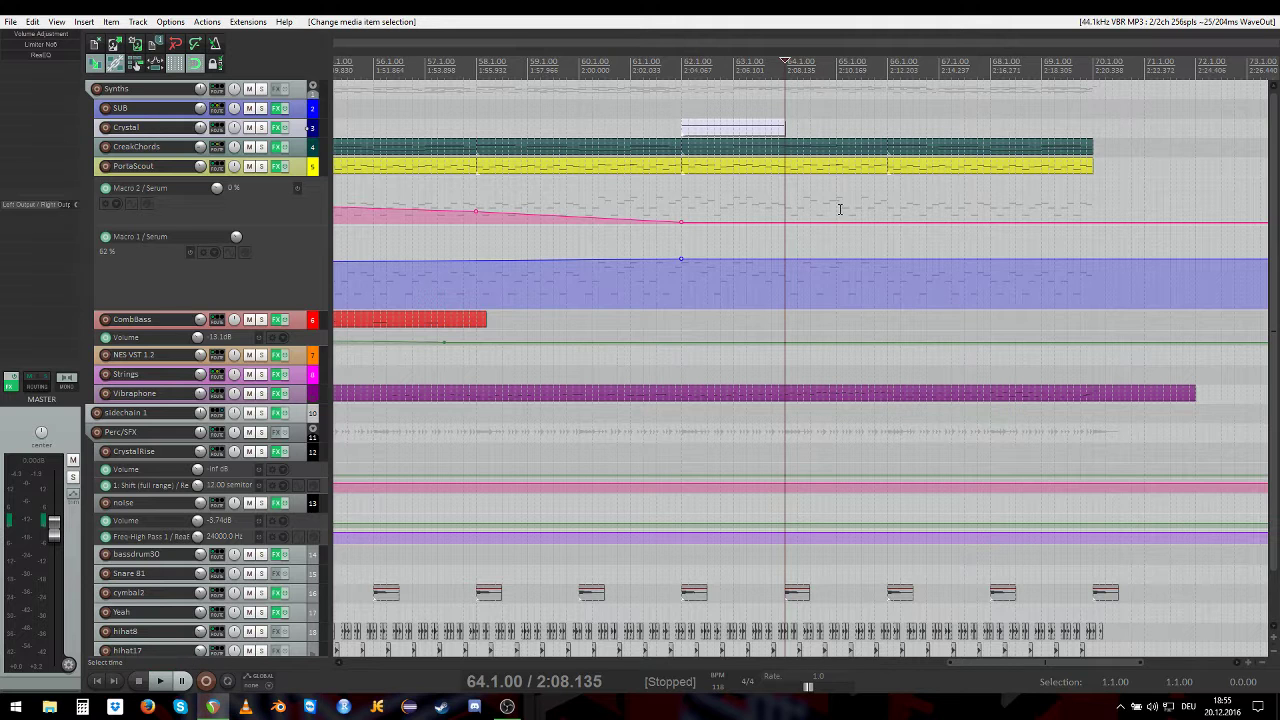
Step: Play back briefly from bar 64 to hear the change, then stop at 64.1.00
{"action": "key", "text": "space"}
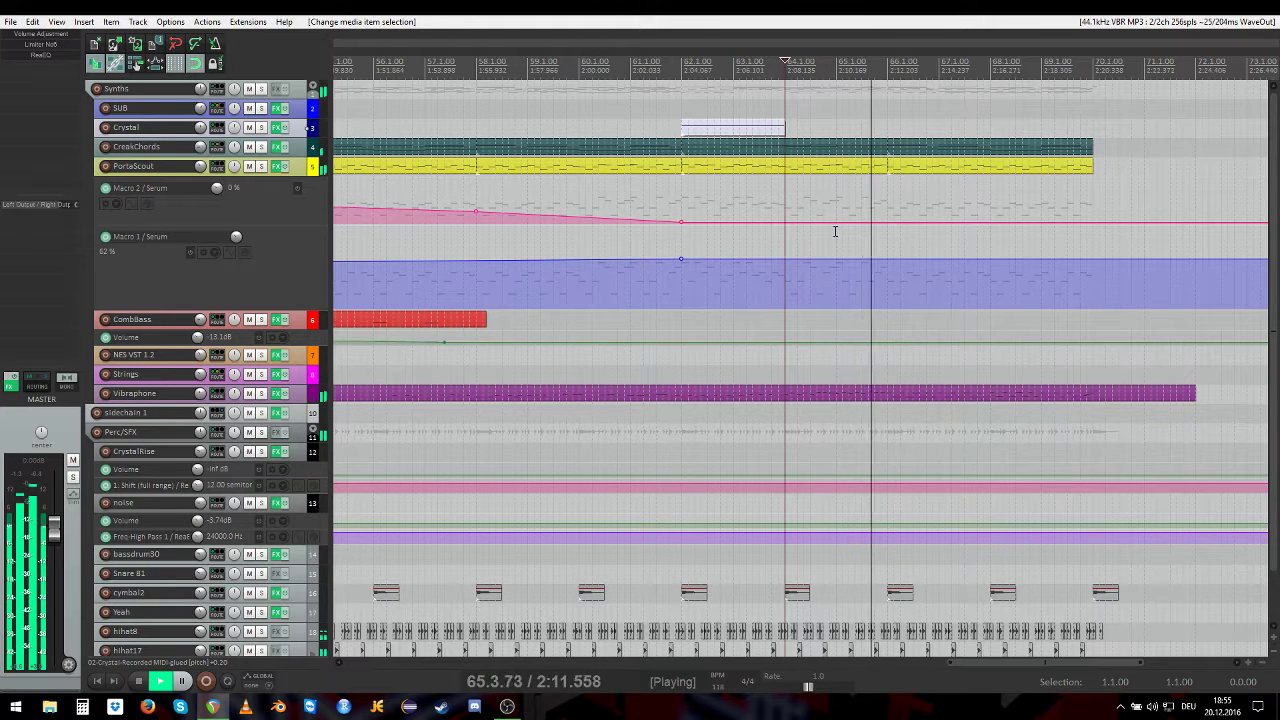
{"action": "key", "text": "space"}
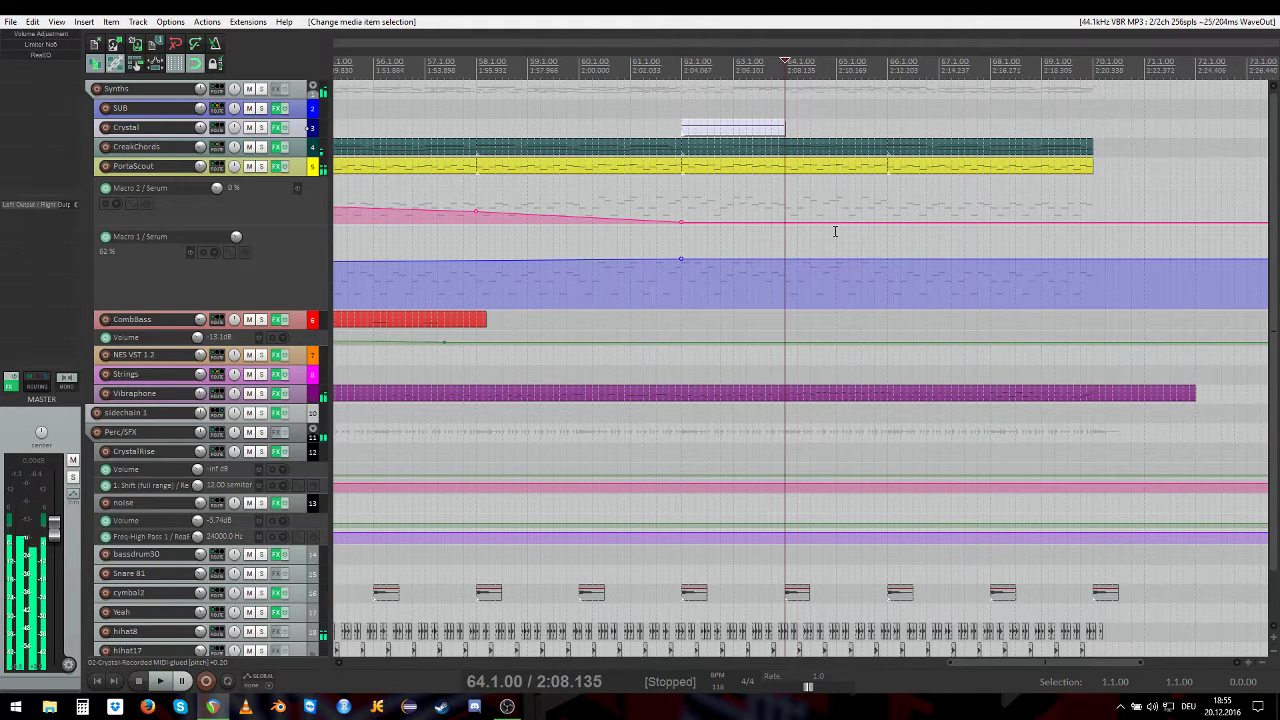
{"action": "scroll", "coordinate": [763, 200], "scroll_direction": "down", "scroll_amount": 3}
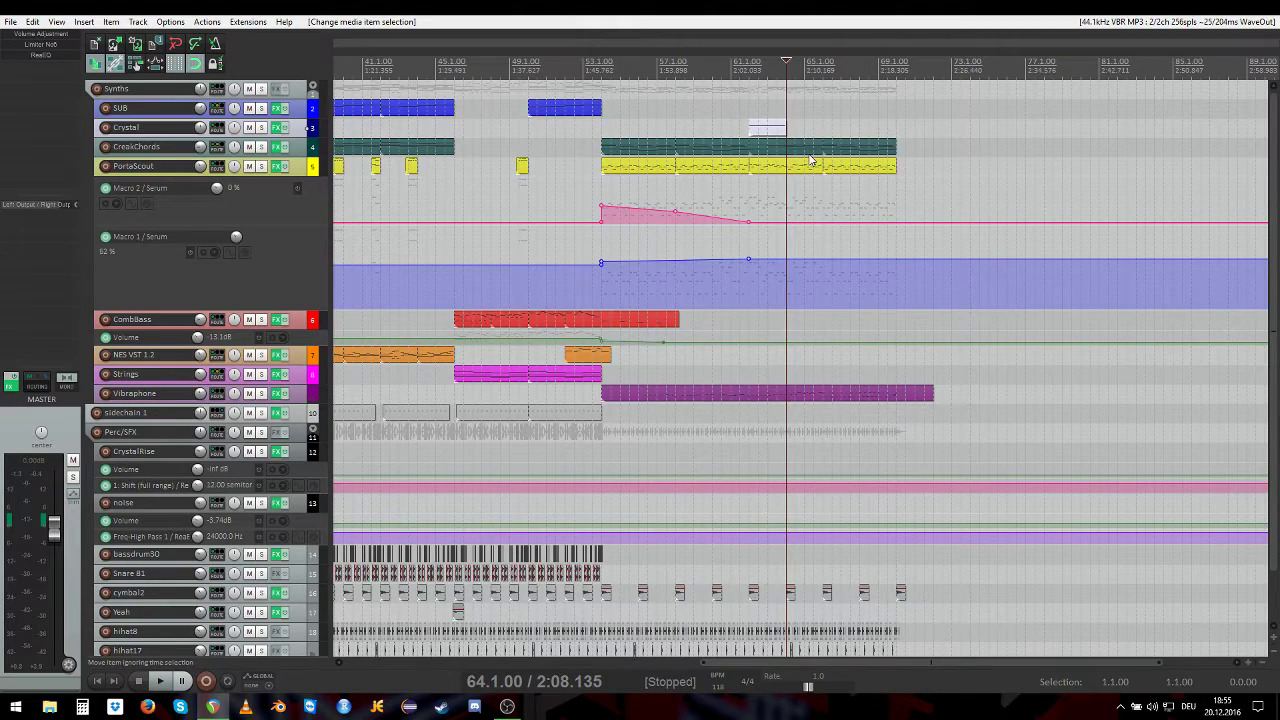
{"action": "scroll", "coordinate": [749, 200], "scroll_direction": "down", "scroll_amount": 3}
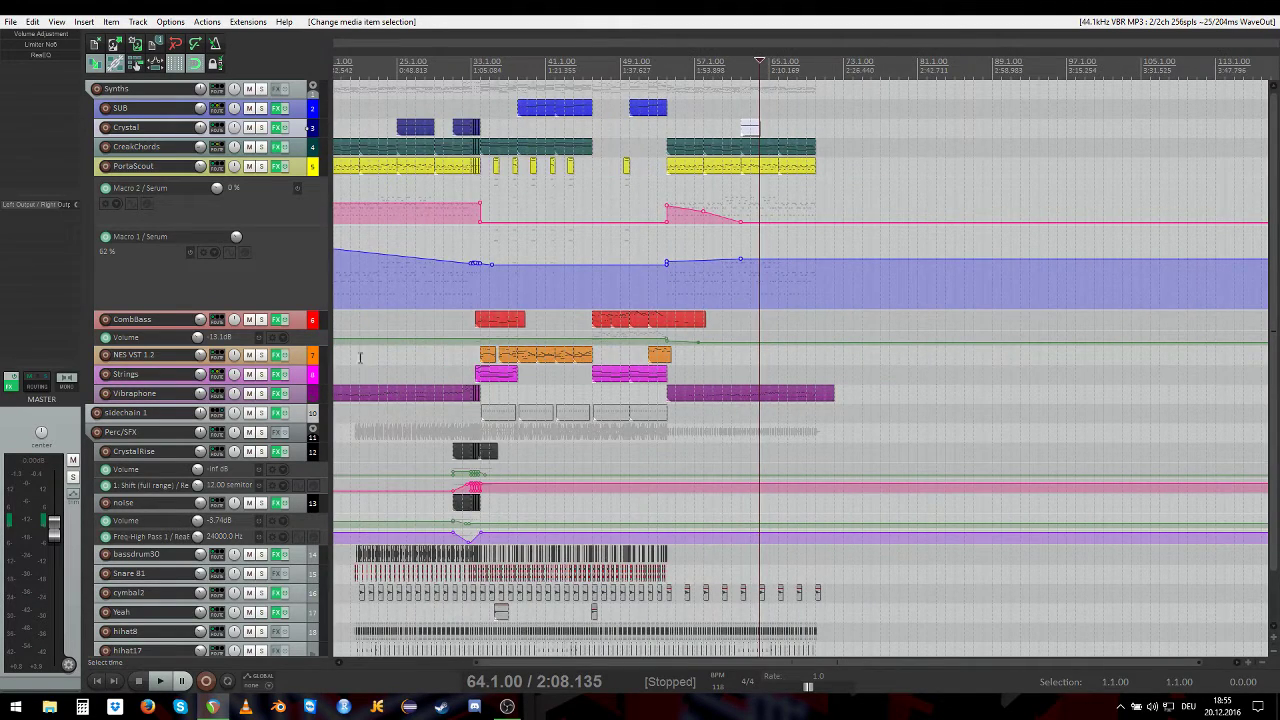
{"action": "scroll", "coordinate": [360, 357], "scroll_direction": "up", "scroll_amount": 3}
{"action": "left_click_drag", "start_coordinate": [525, 658], "coordinate": [378, 658]}
{"action": "scroll", "coordinate": [481, 278], "scroll_direction": "up", "scroll_amount": 2}
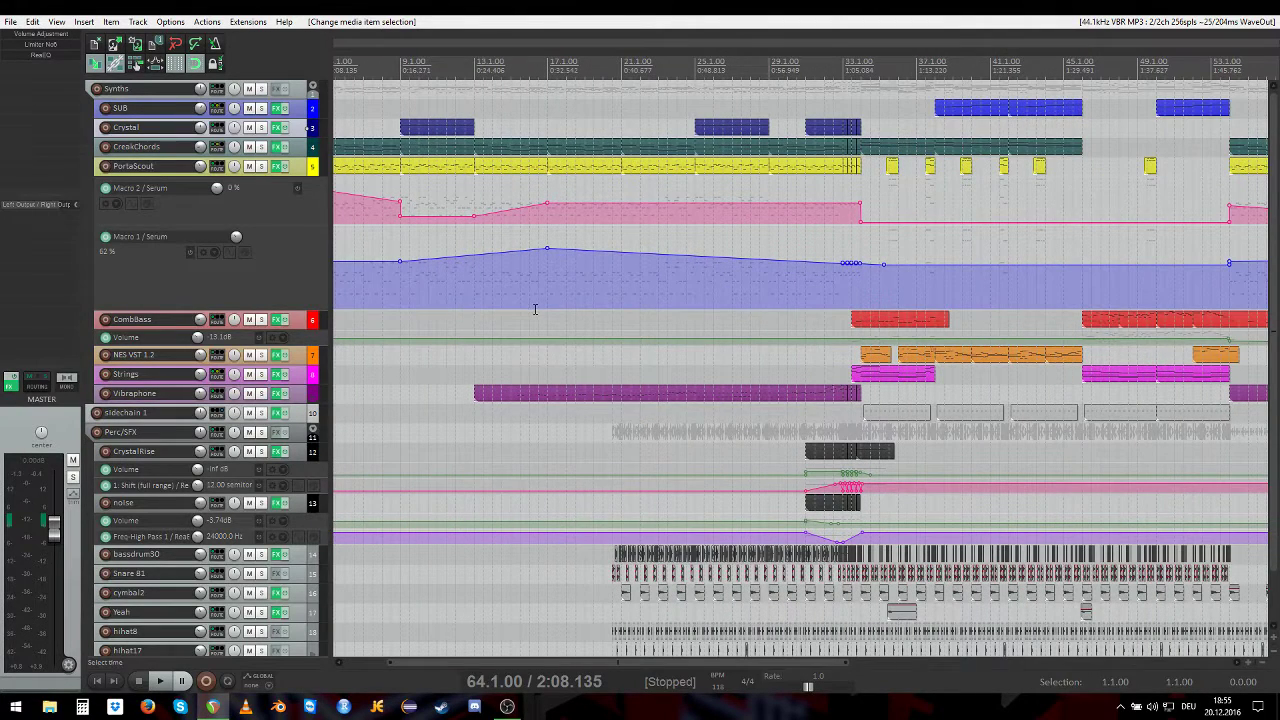
{"action": "left_click", "coordinate": [503, 401]}
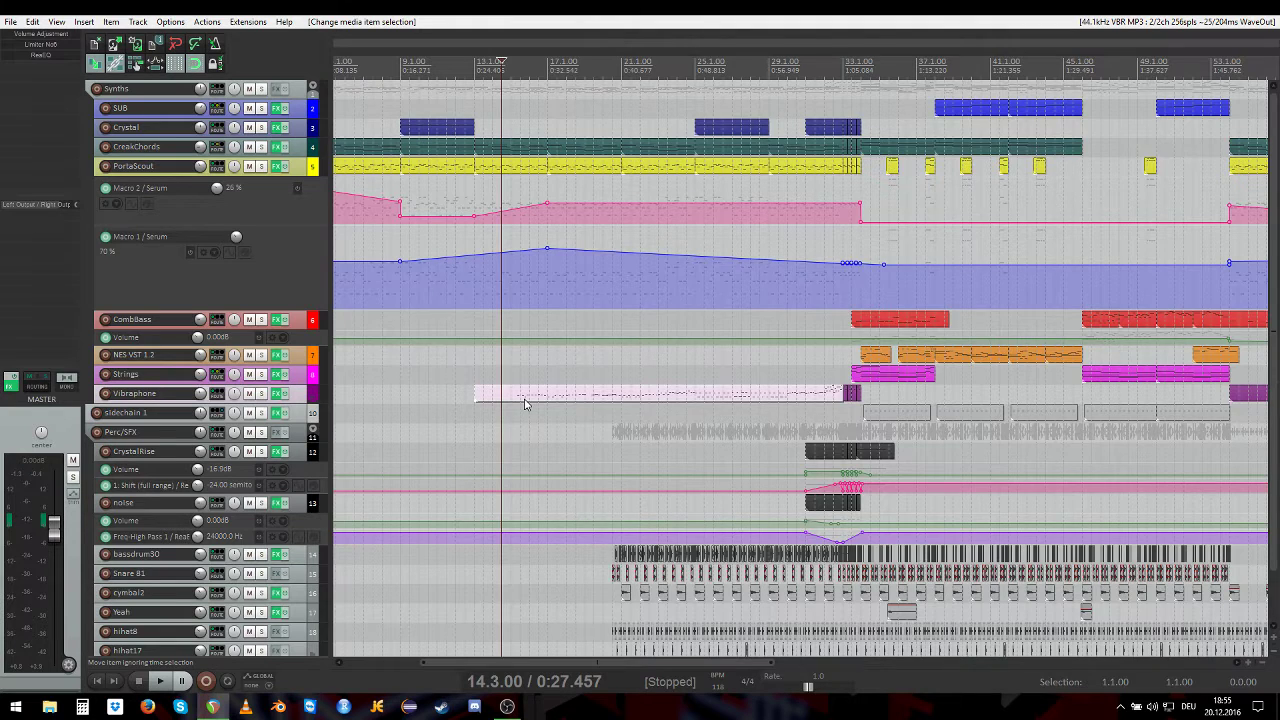
{"action": "scroll", "coordinate": [524, 403], "scroll_direction": "up", "scroll_amount": 2}
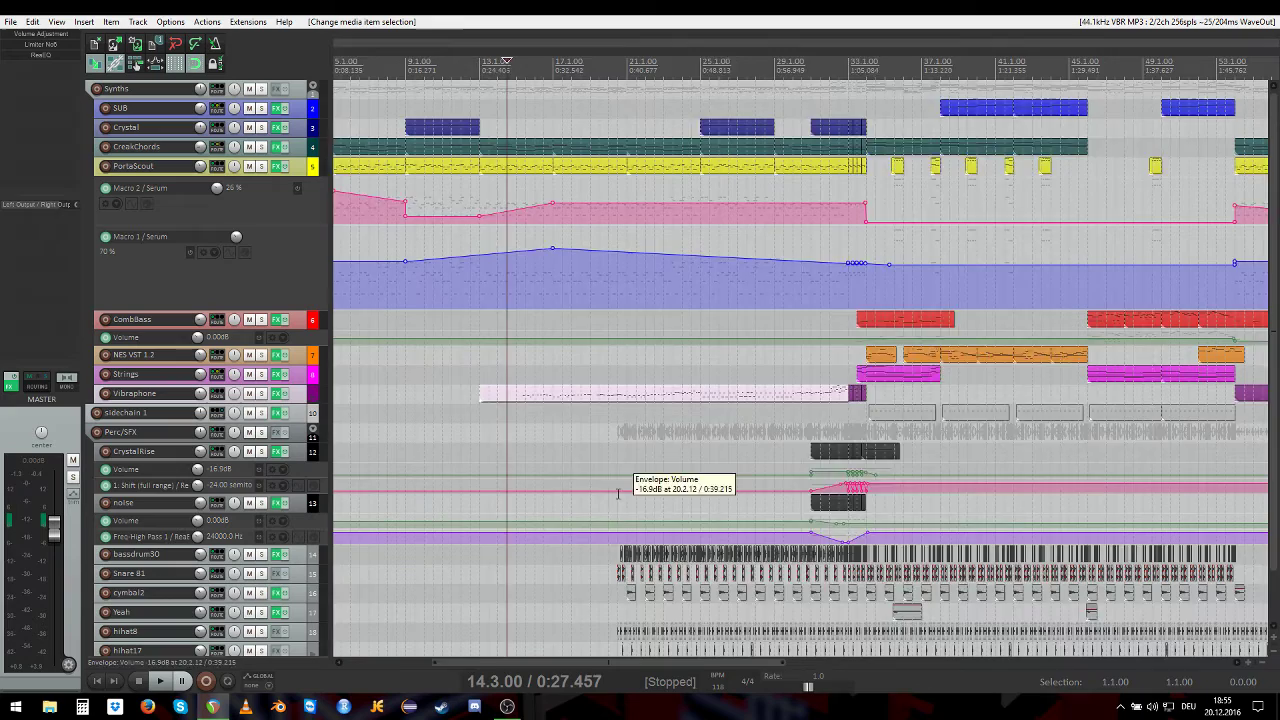
{"action": "scroll", "coordinate": [616, 540], "scroll_direction": "up", "scroll_amount": 2}
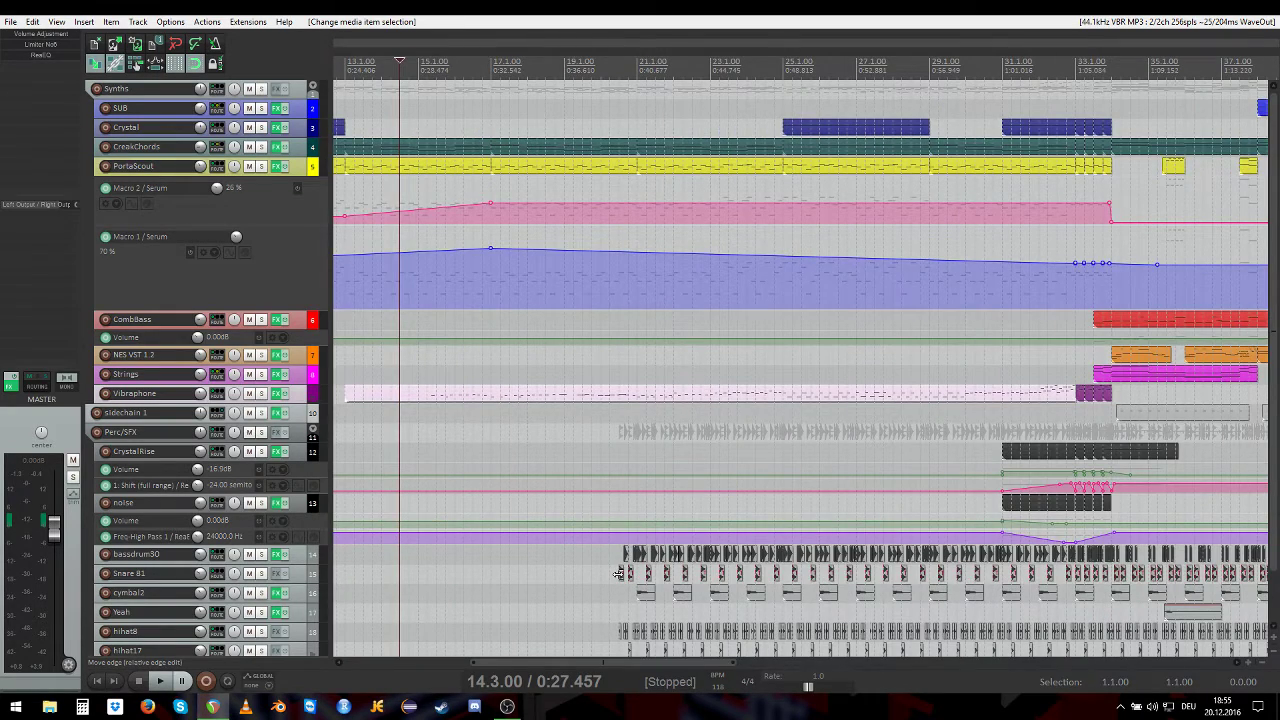
{"action": "scroll", "coordinate": [618, 573], "scroll_direction": "down", "scroll_amount": 3}
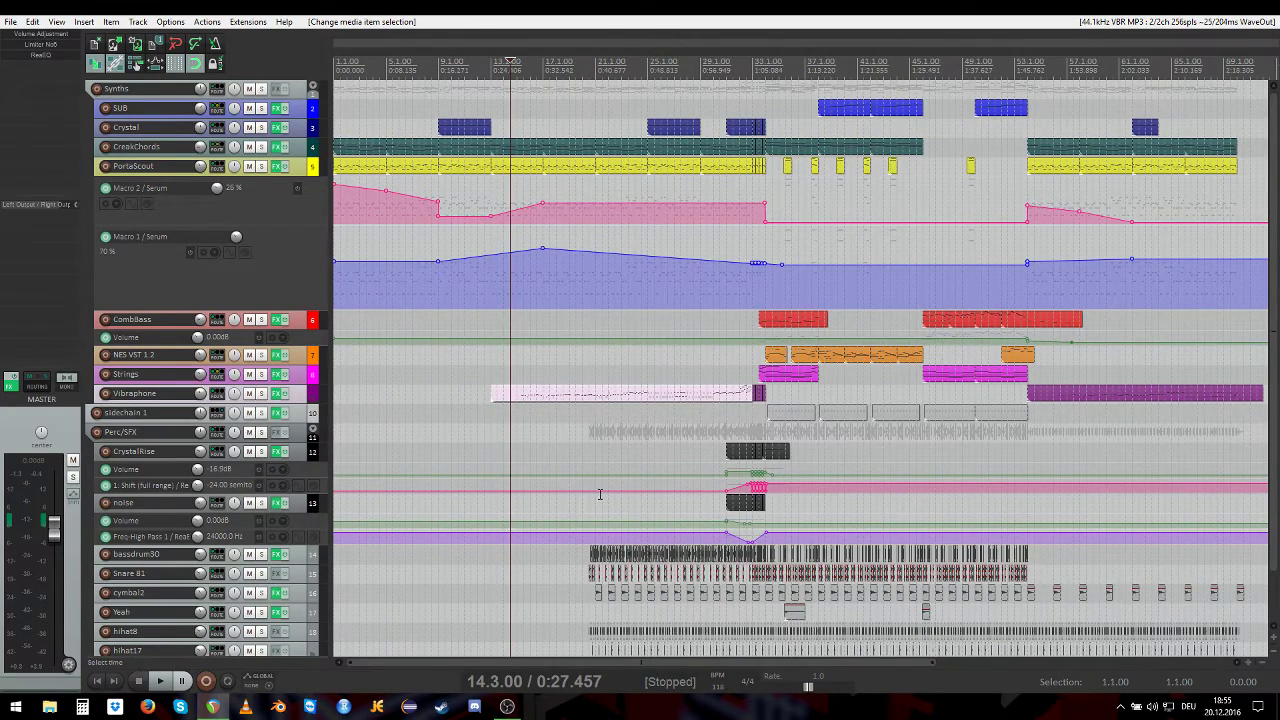
{"action": "scroll", "coordinate": [558, 468], "scroll_direction": "up", "scroll_amount": 1}
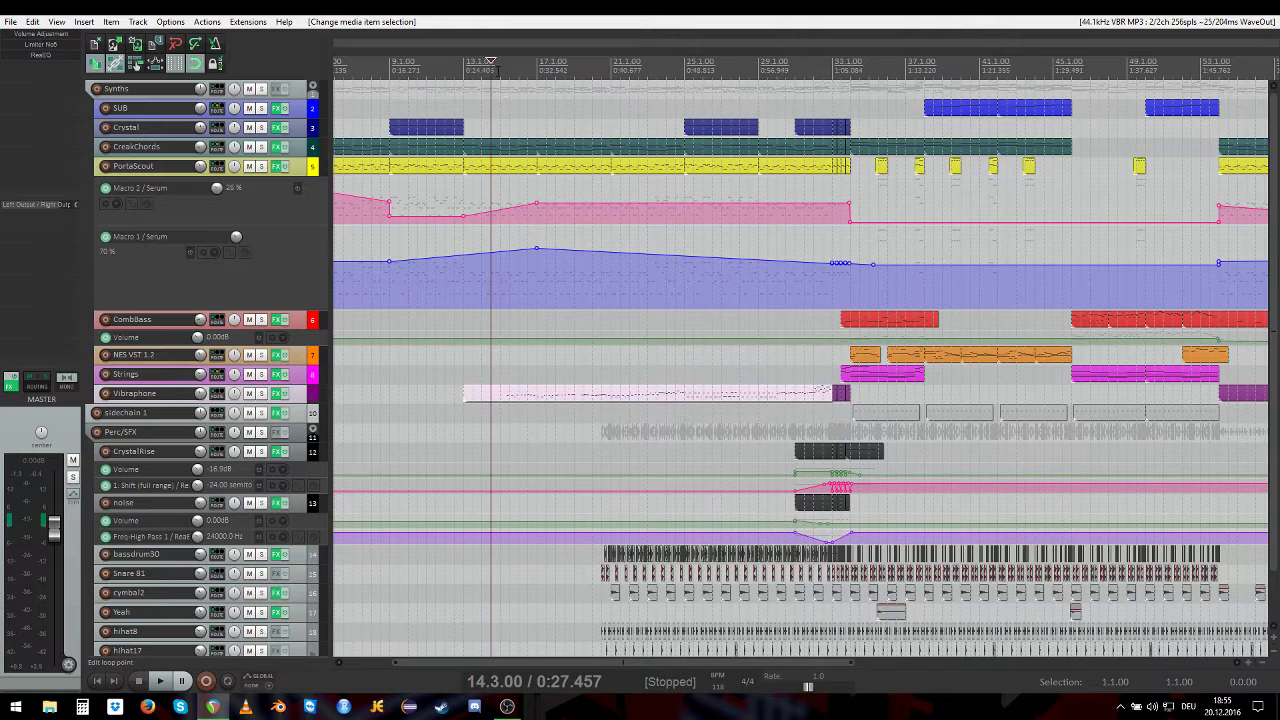
Step: Place the play position at bar 15 in the arrange view
{"action": "left_click", "coordinate": [495, 82]}
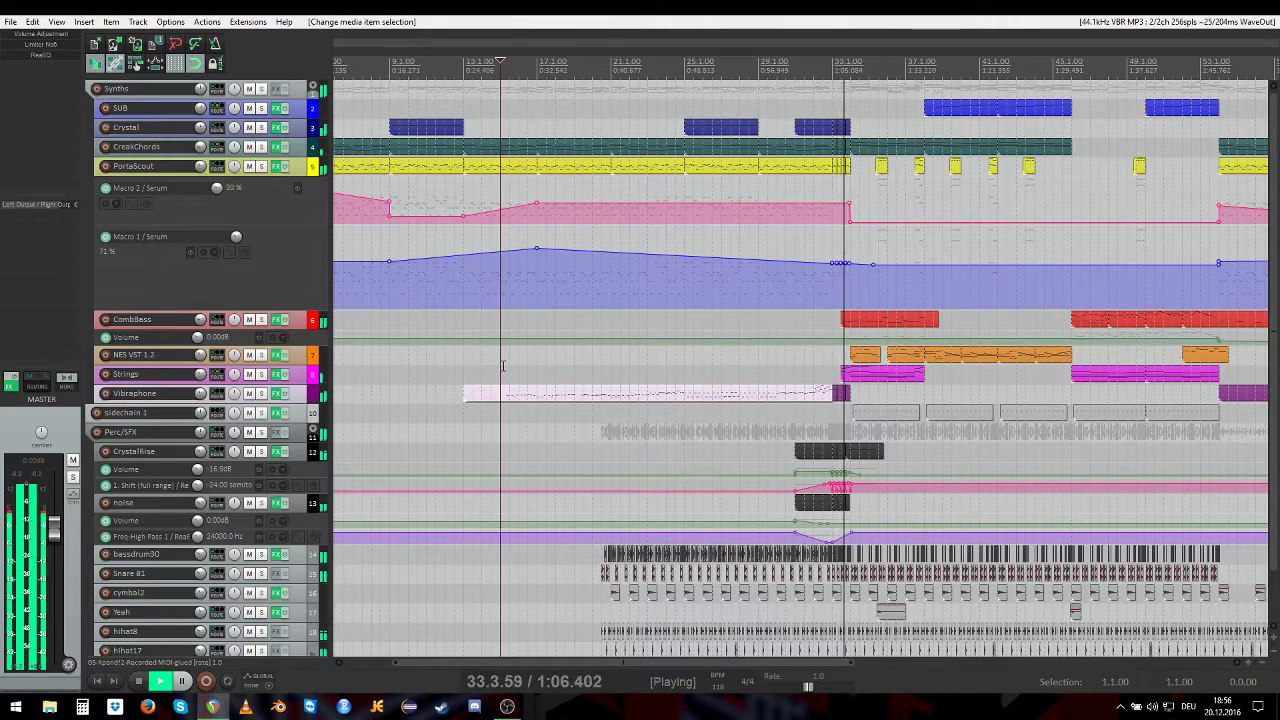
Step: Stop playback and place the edit position at bar 30 (0:58.983)
{"action": "key", "text": "space"}
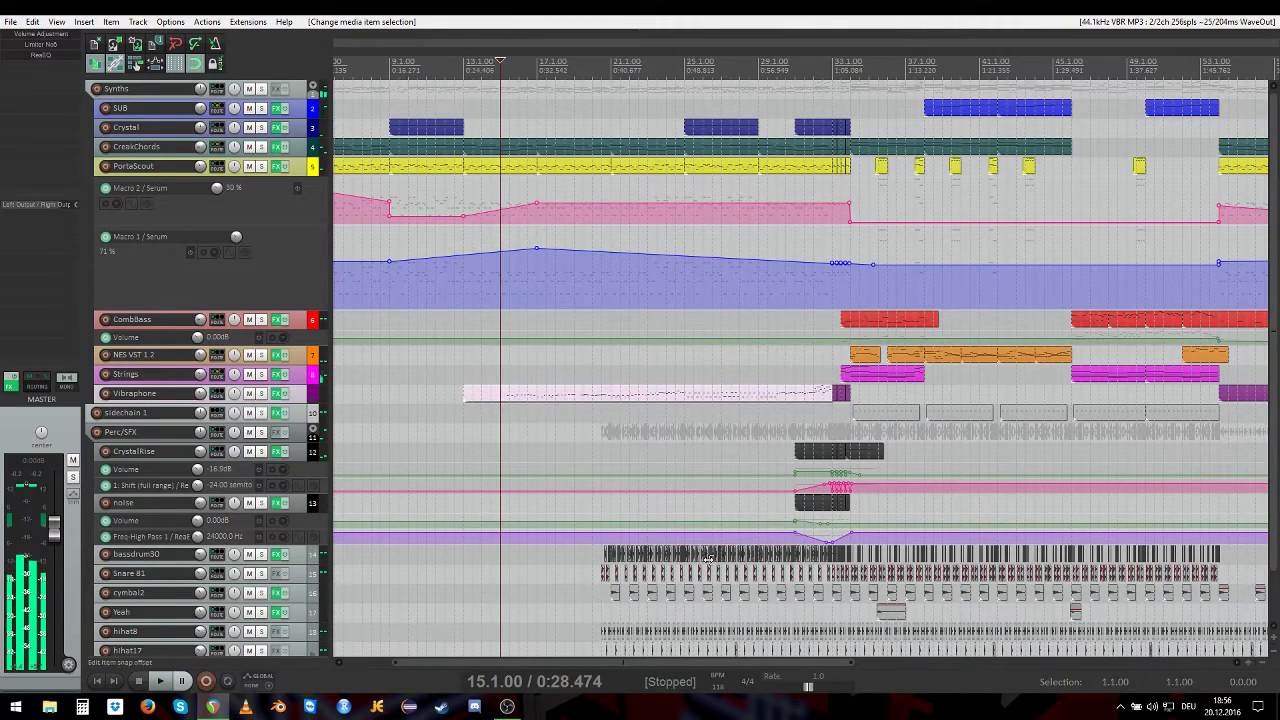
{"action": "scroll", "coordinate": [707, 558], "scroll_direction": "up", "scroll_amount": 2}
{"action": "scroll", "coordinate": [725, 495], "scroll_direction": "up", "scroll_amount": 1}
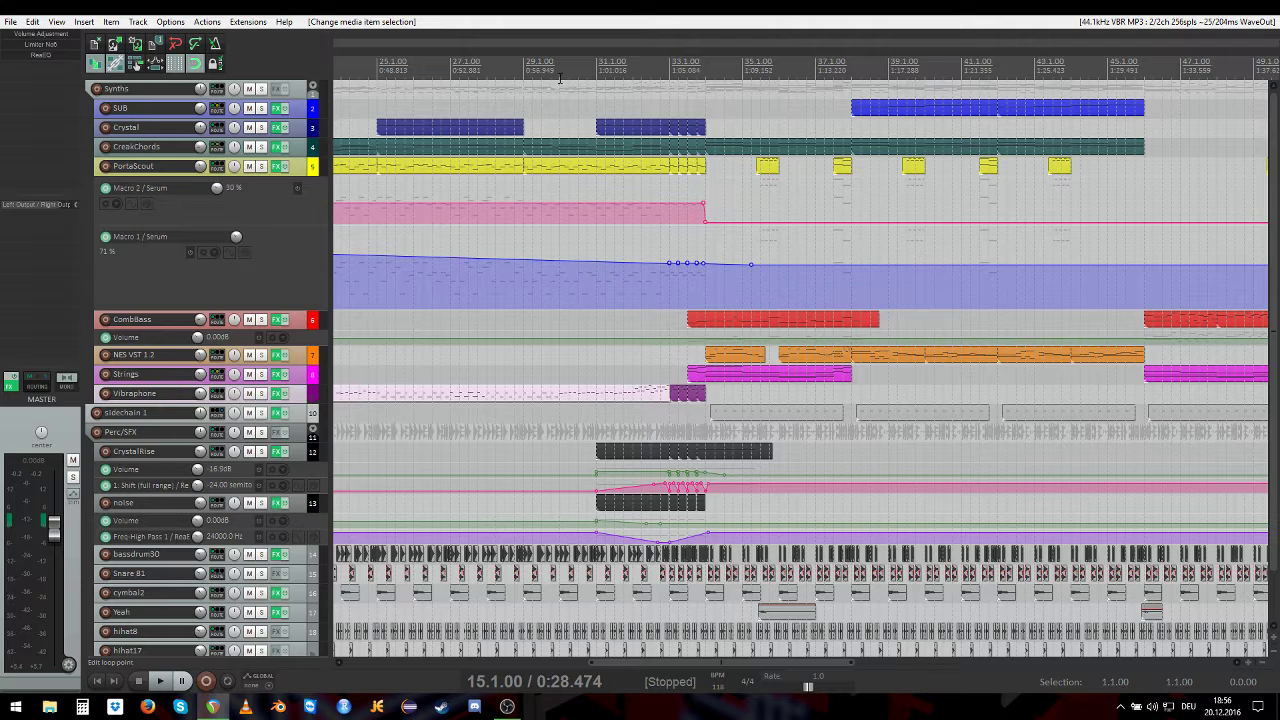
{"action": "left_click", "coordinate": [560, 78]}
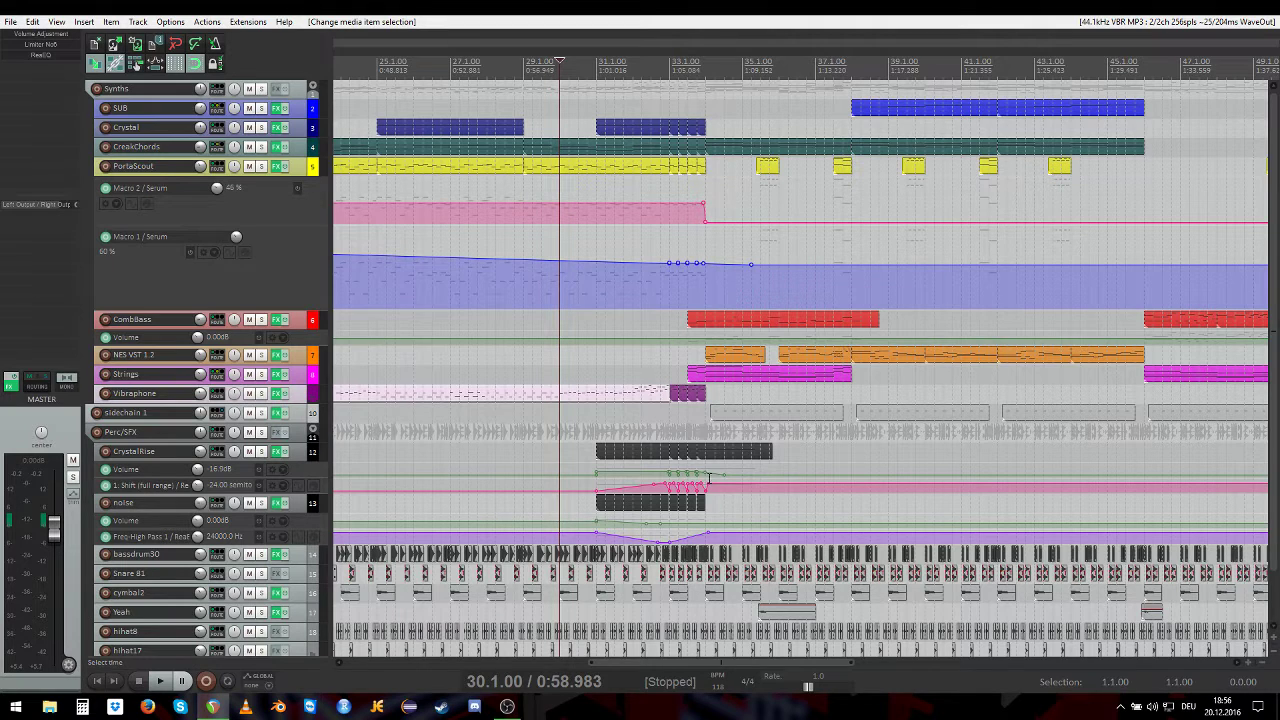
{"action": "left_click", "coordinate": [261, 452]}
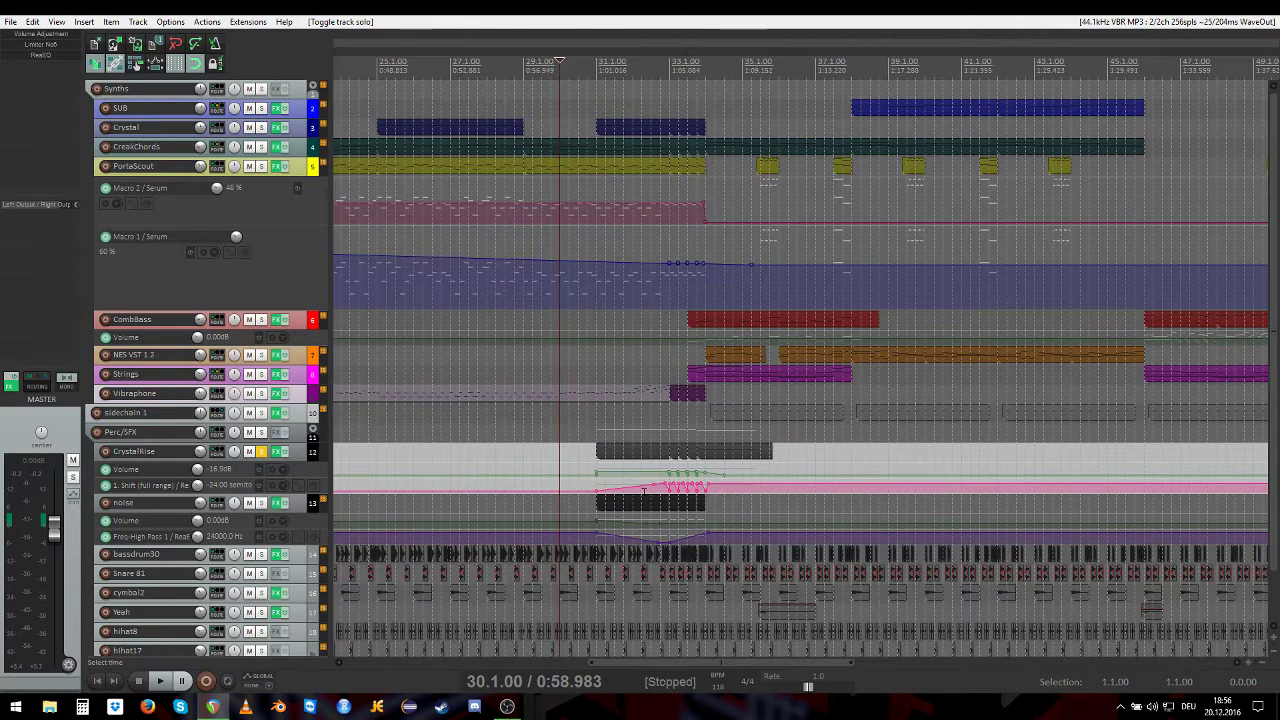
{"action": "left_click", "coordinate": [262, 503]}
{"action": "scroll", "coordinate": [689, 487], "scroll_direction": "up", "scroll_amount": 3}
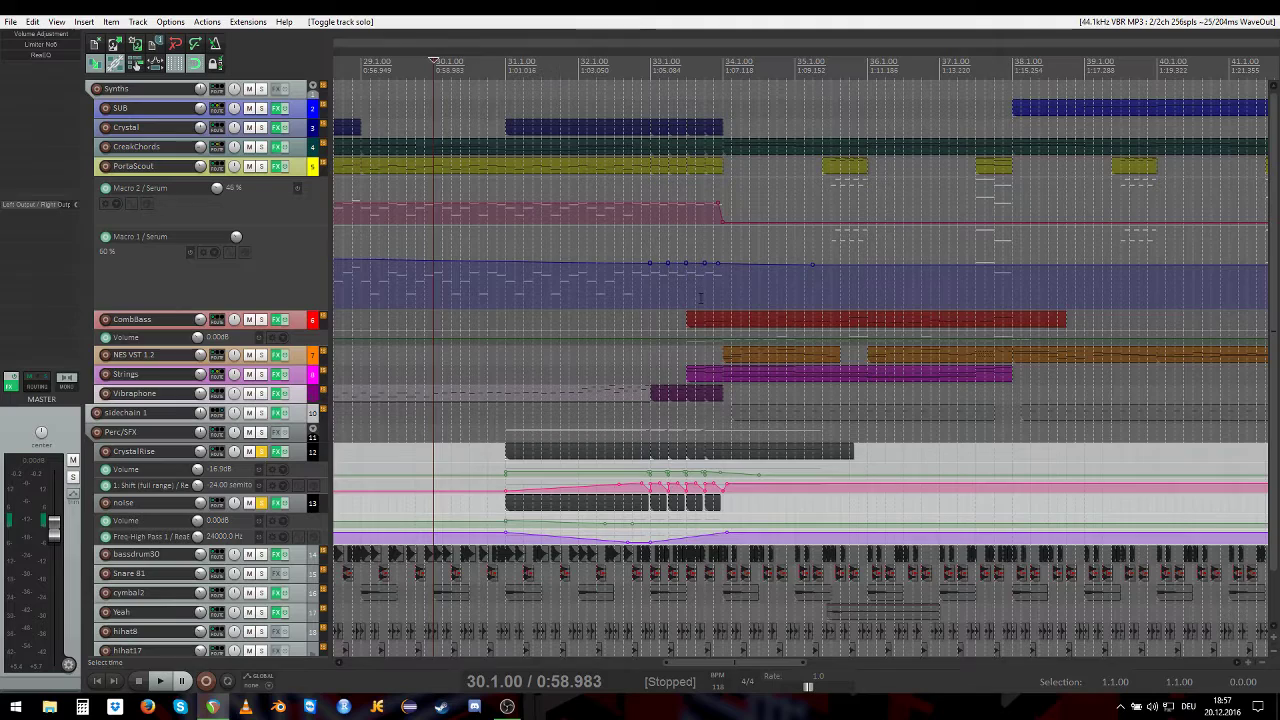
{"action": "scroll", "coordinate": [698, 332], "scroll_direction": "up", "scroll_amount": 2}
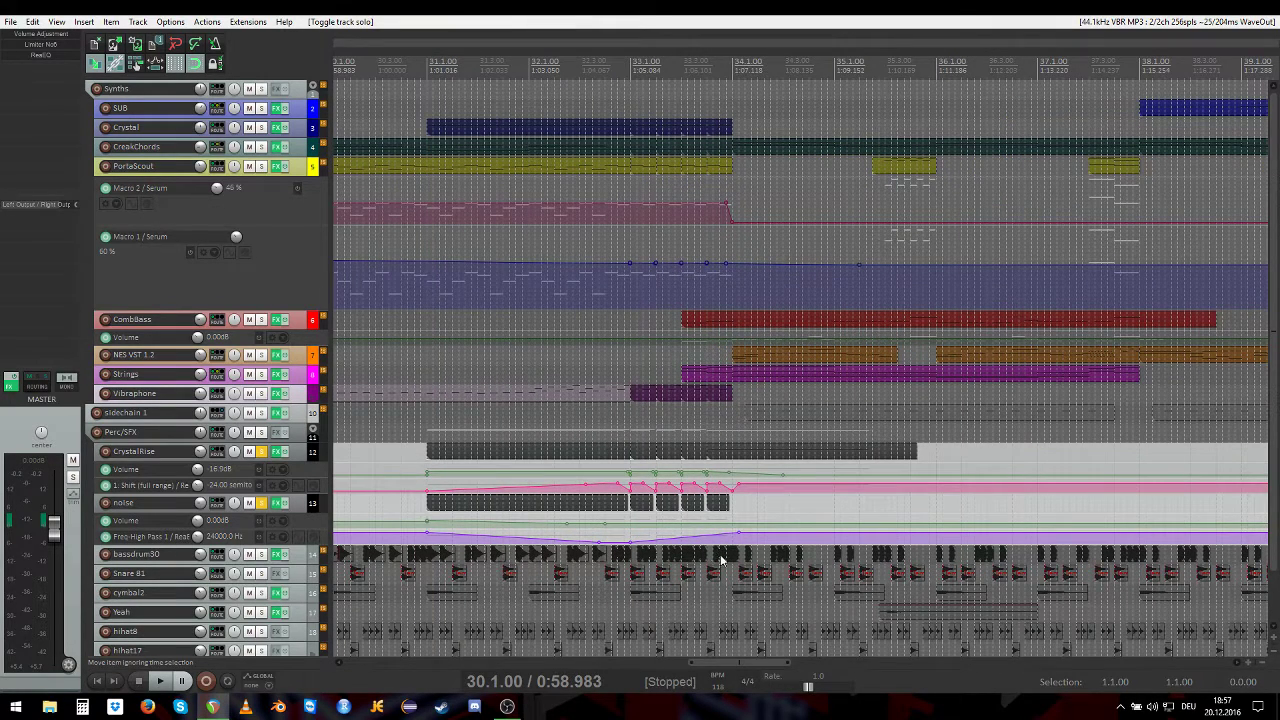
{"action": "key", "text": "Escape"}
{"action": "left_click", "coordinate": [262, 452]}
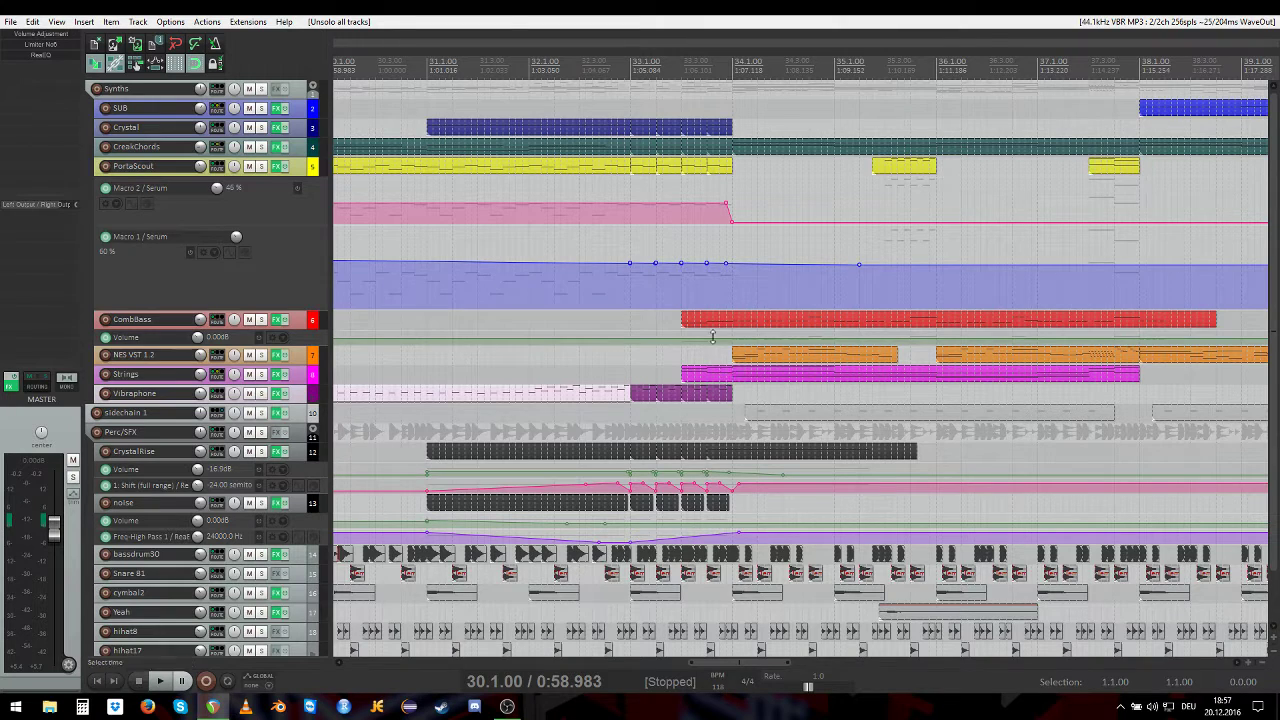
{"action": "scroll", "coordinate": [690, 322], "scroll_direction": "down", "scroll_amount": 3}
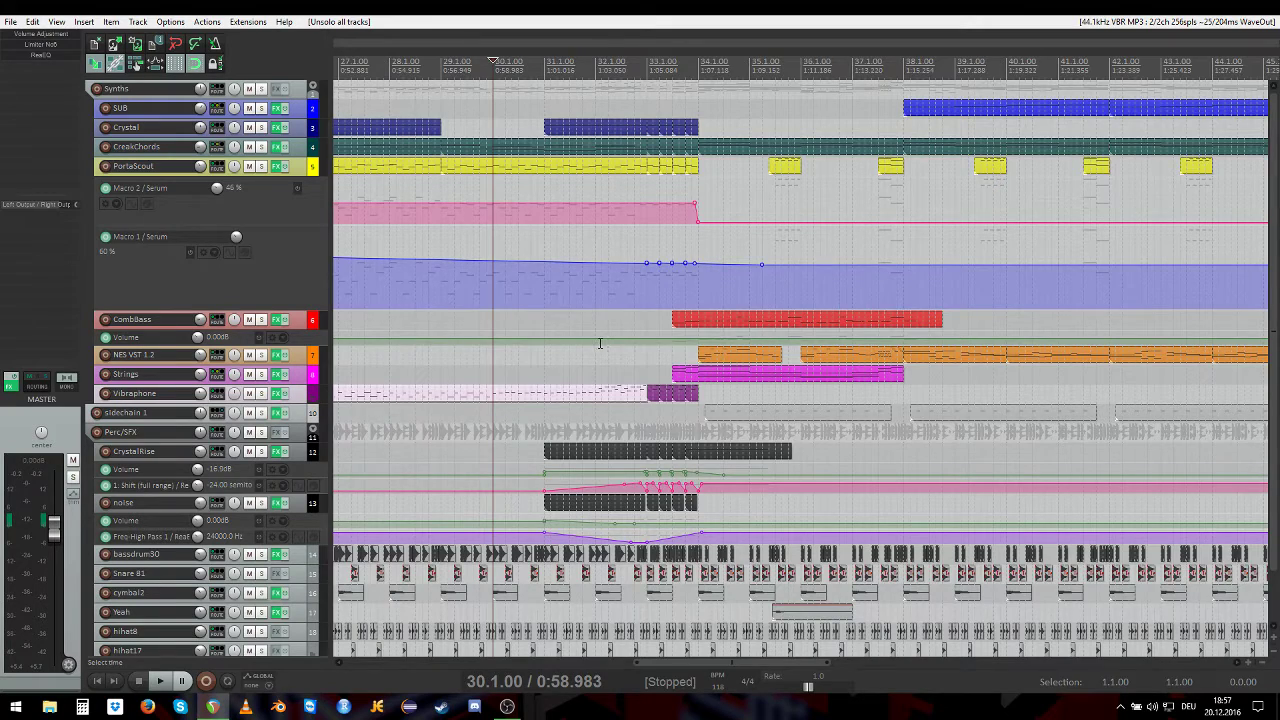
Step: Solo the cymbal2 track and play it from bar 21
{"action": "scroll", "coordinate": [604, 341], "scroll_direction": "down", "scroll_amount": 2}
{"action": "left_click_drag", "start_coordinate": [612, 662], "coordinate": [512, 660]}
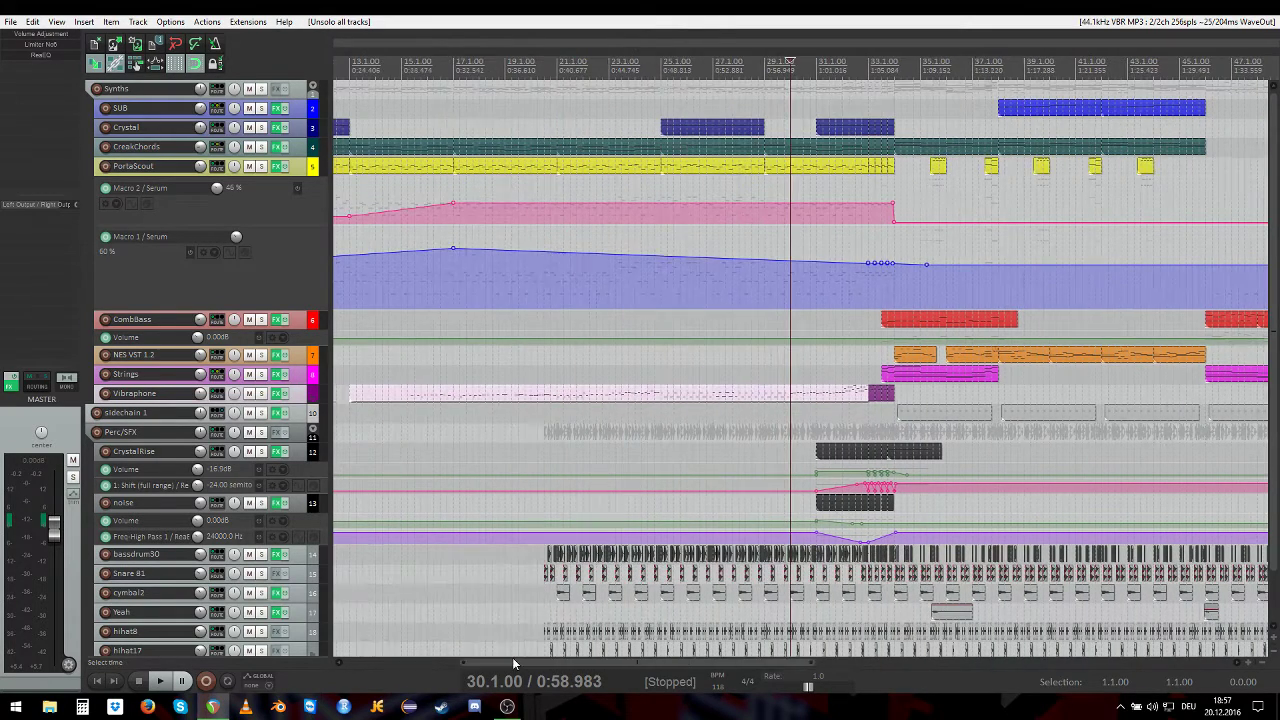
{"action": "left_click", "coordinate": [557, 592]}
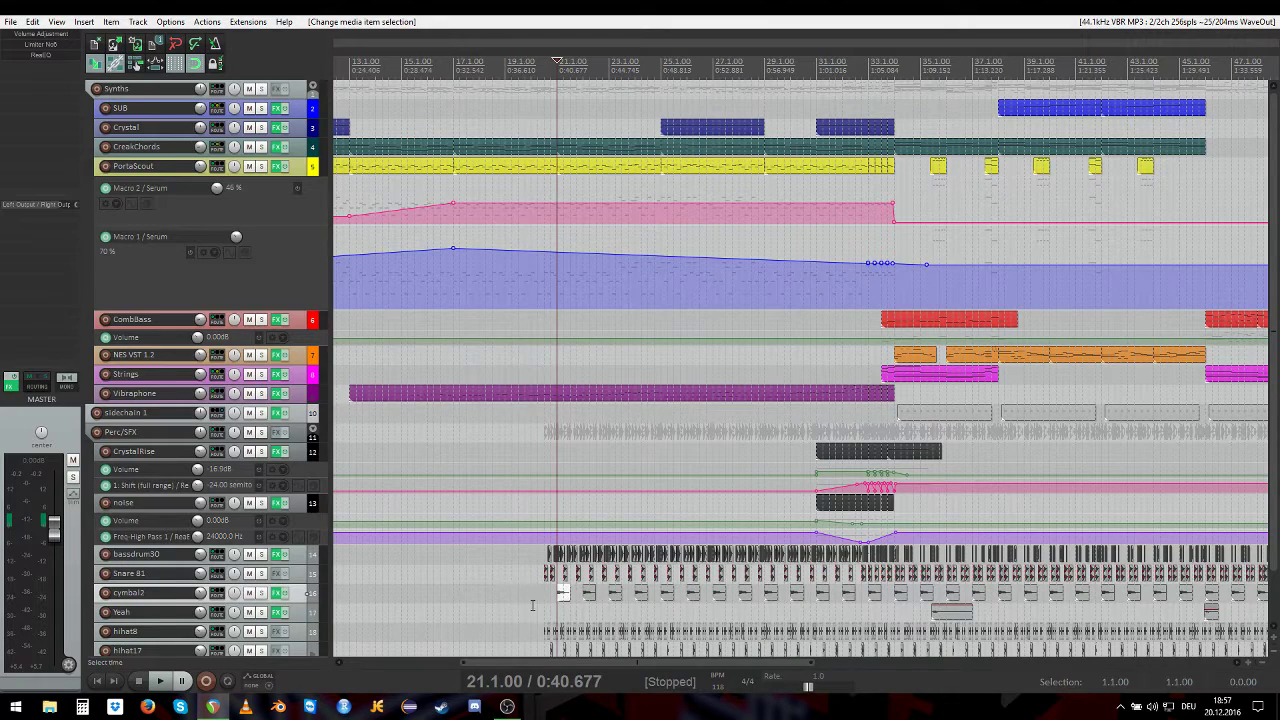
{"action": "left_click", "coordinate": [261, 592]}
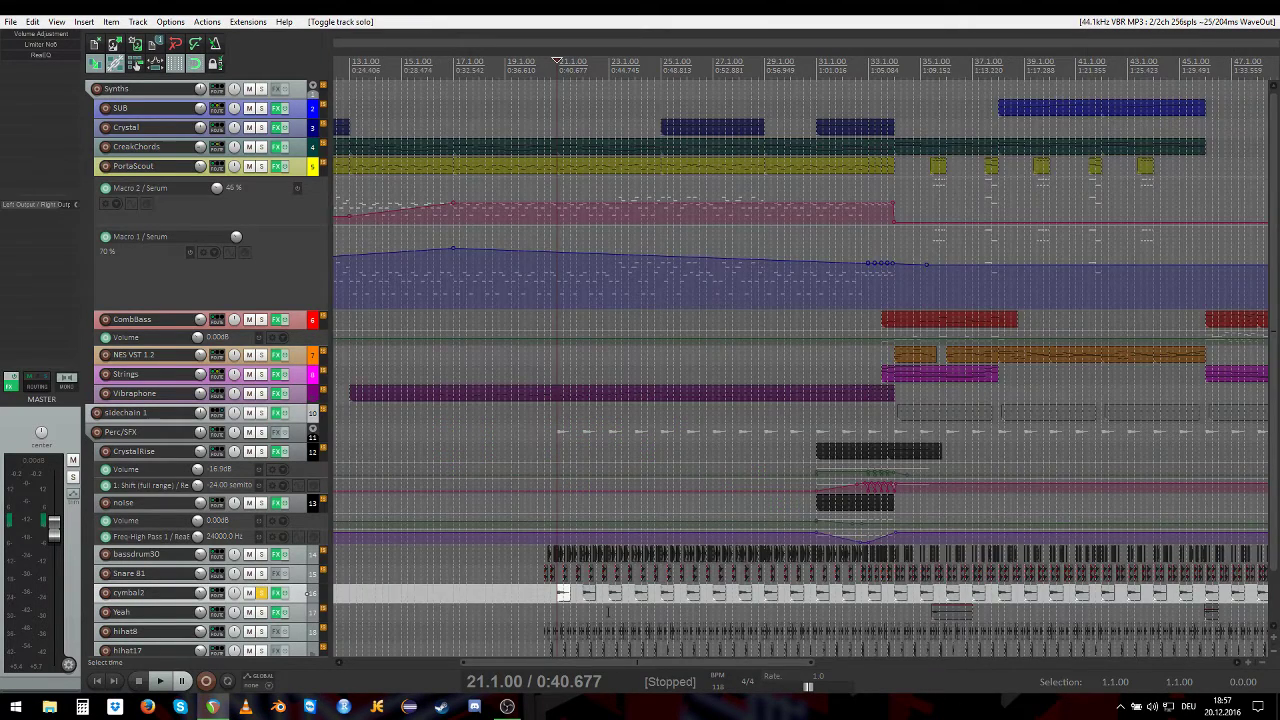
{"action": "scroll", "coordinate": [633, 612], "scroll_direction": "up", "scroll_amount": 1}
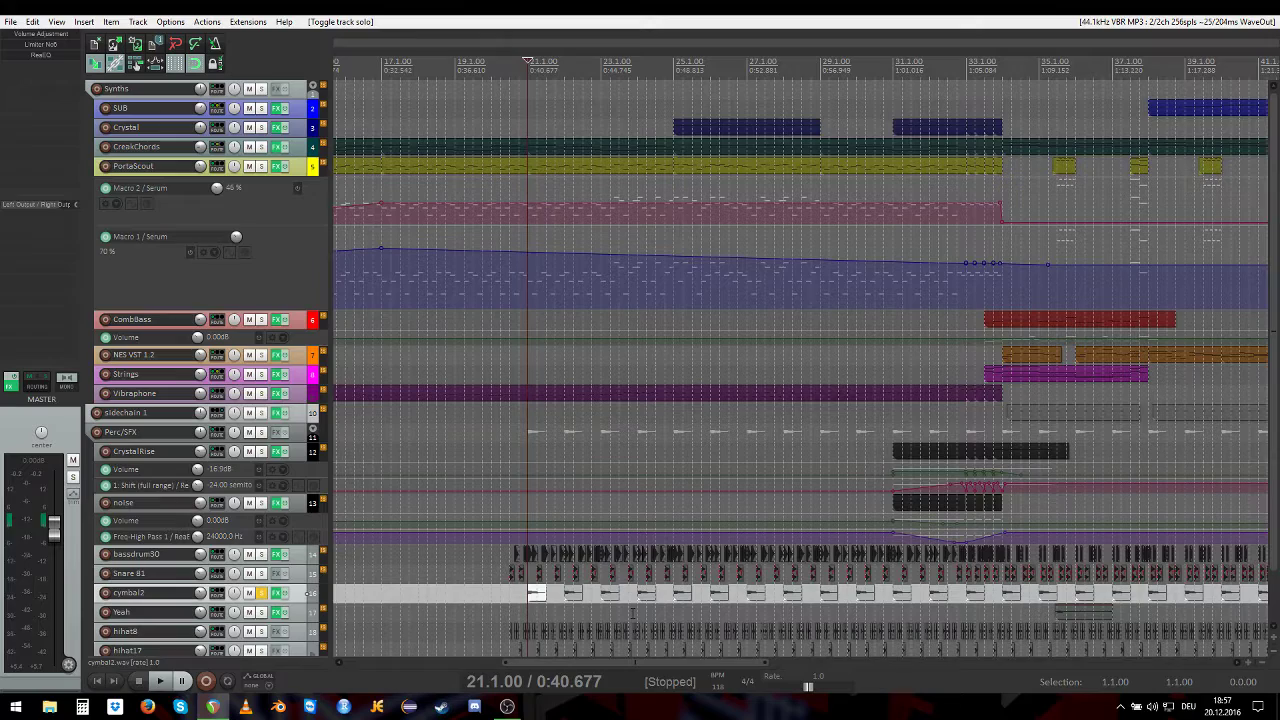
{"action": "key", "text": "space"}
{"action": "key", "text": "space"}
Step: Take cymbal2 out of solo so every track plays again
{"action": "scroll", "coordinate": [558, 624], "scroll_direction": "down", "scroll_amount": 1}
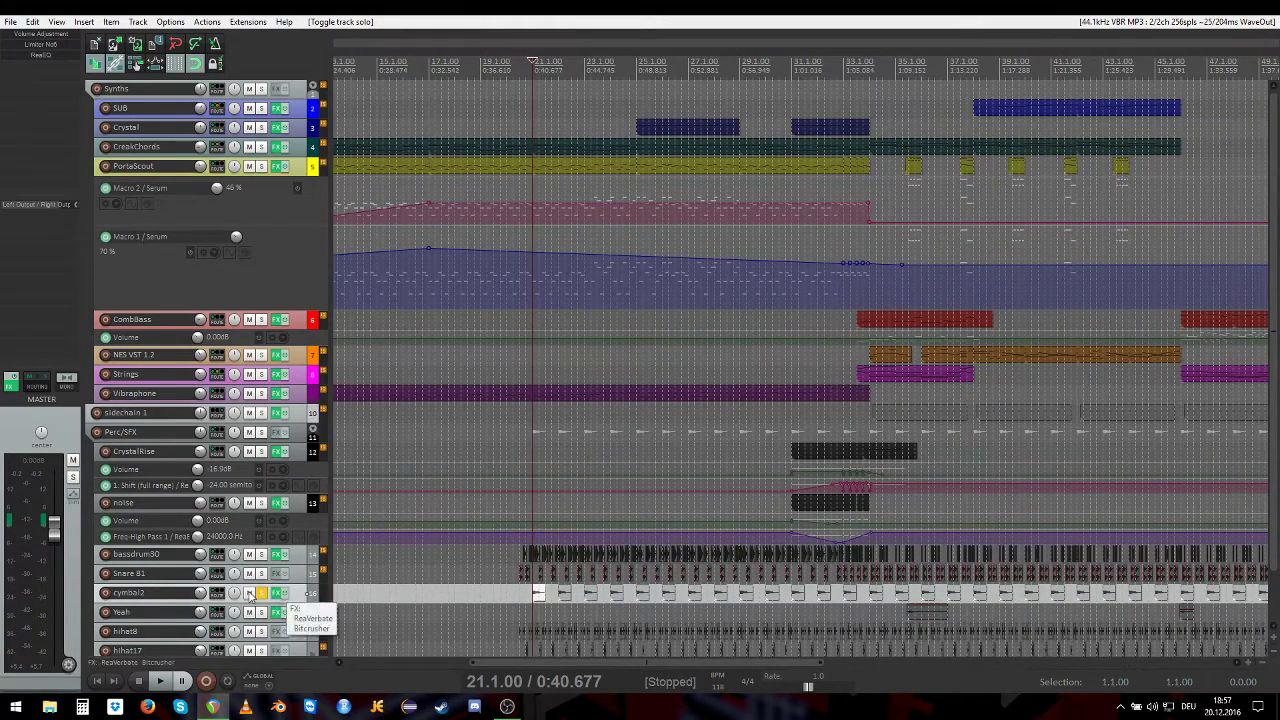
{"action": "left_click", "coordinate": [263, 592]}
{"action": "scroll", "coordinate": [883, 580], "scroll_direction": "down", "scroll_amount": 1}
{"action": "scroll", "coordinate": [883, 580], "scroll_direction": "up", "scroll_amount": 1}
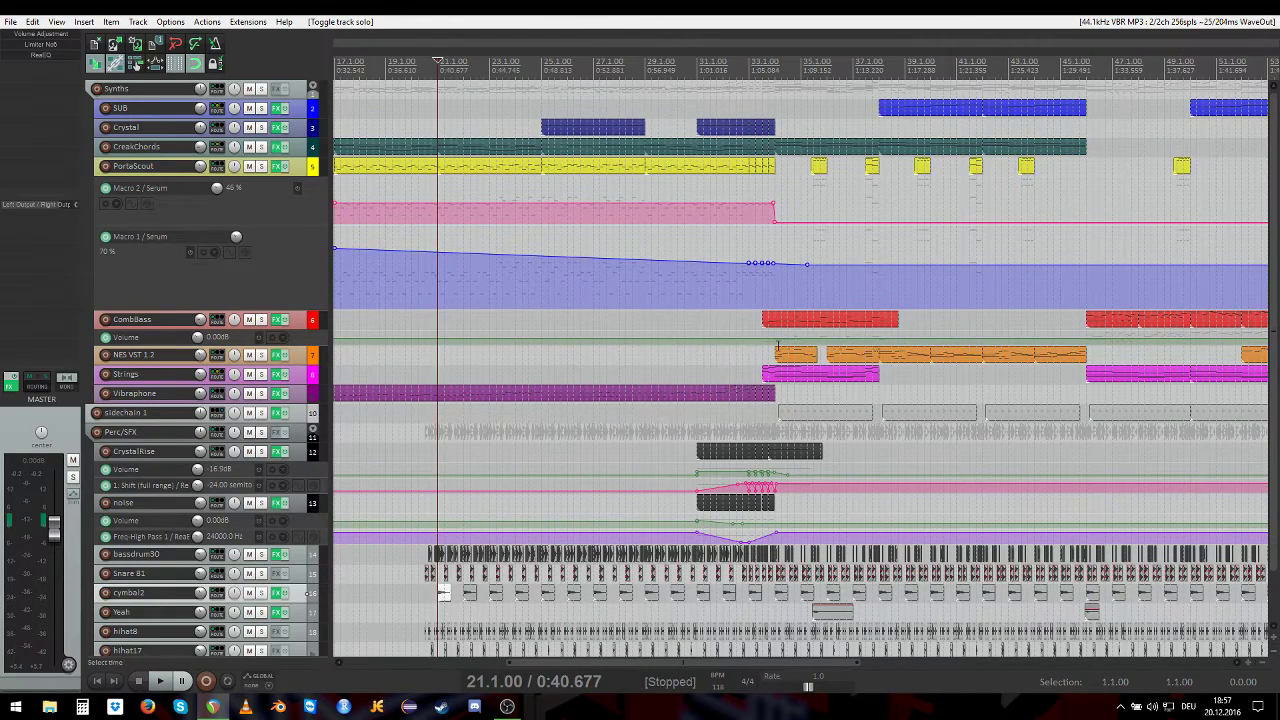
{"action": "scroll", "coordinate": [930, 439], "scroll_direction": "right", "scroll_amount": 1}
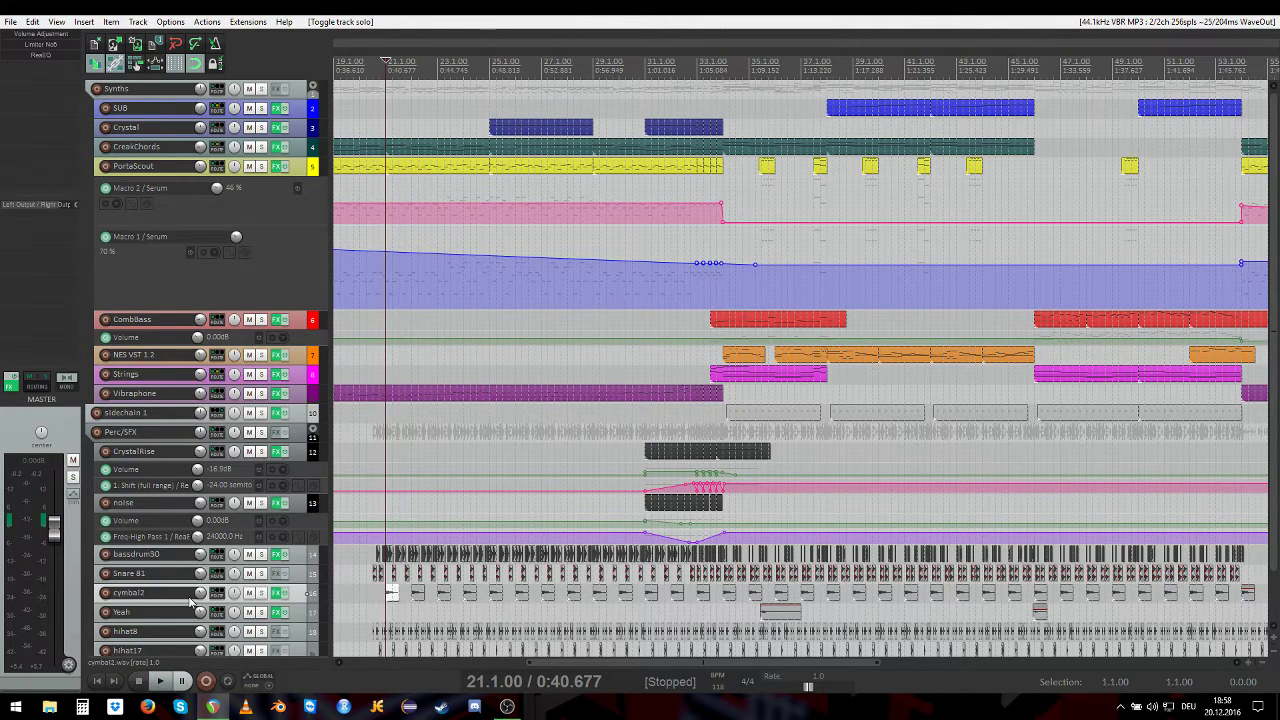
Step: Delete the cymbal2 hits from bar 53 back to about bar 37
{"action": "mouse_move", "coordinate": [200, 597]}
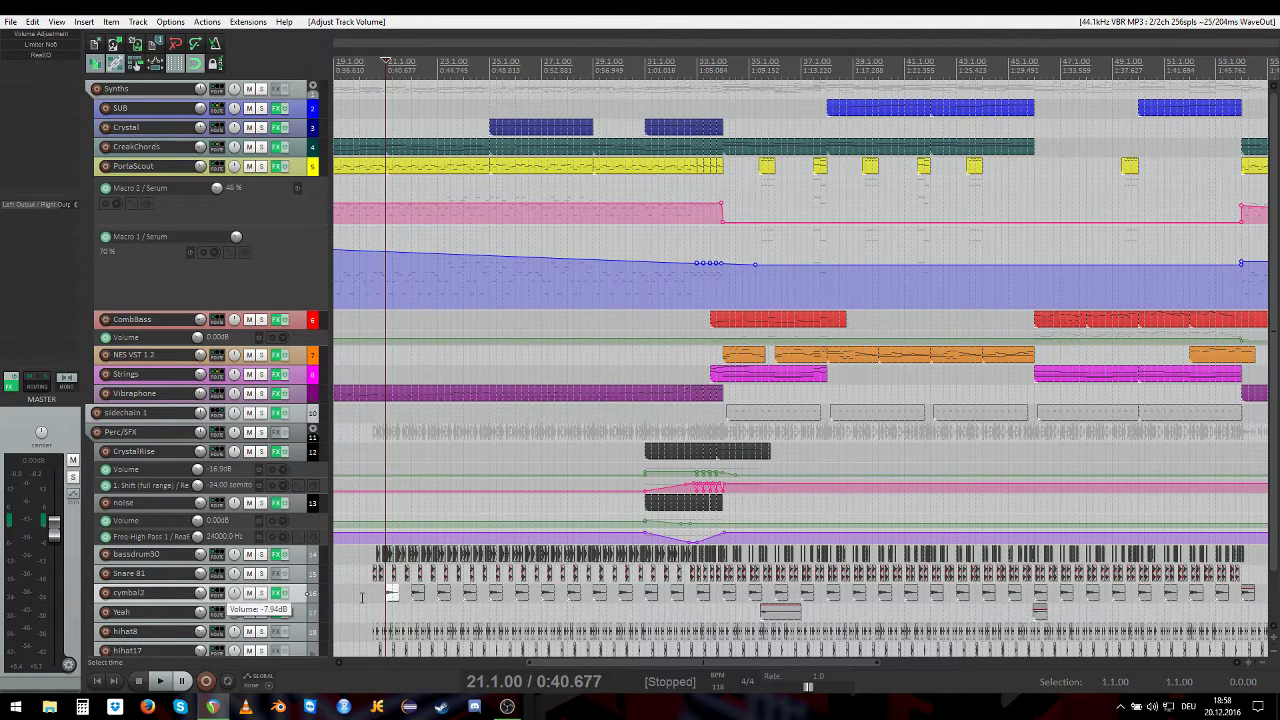
{"action": "scroll", "coordinate": [409, 596], "scroll_direction": "down", "scroll_amount": 2}
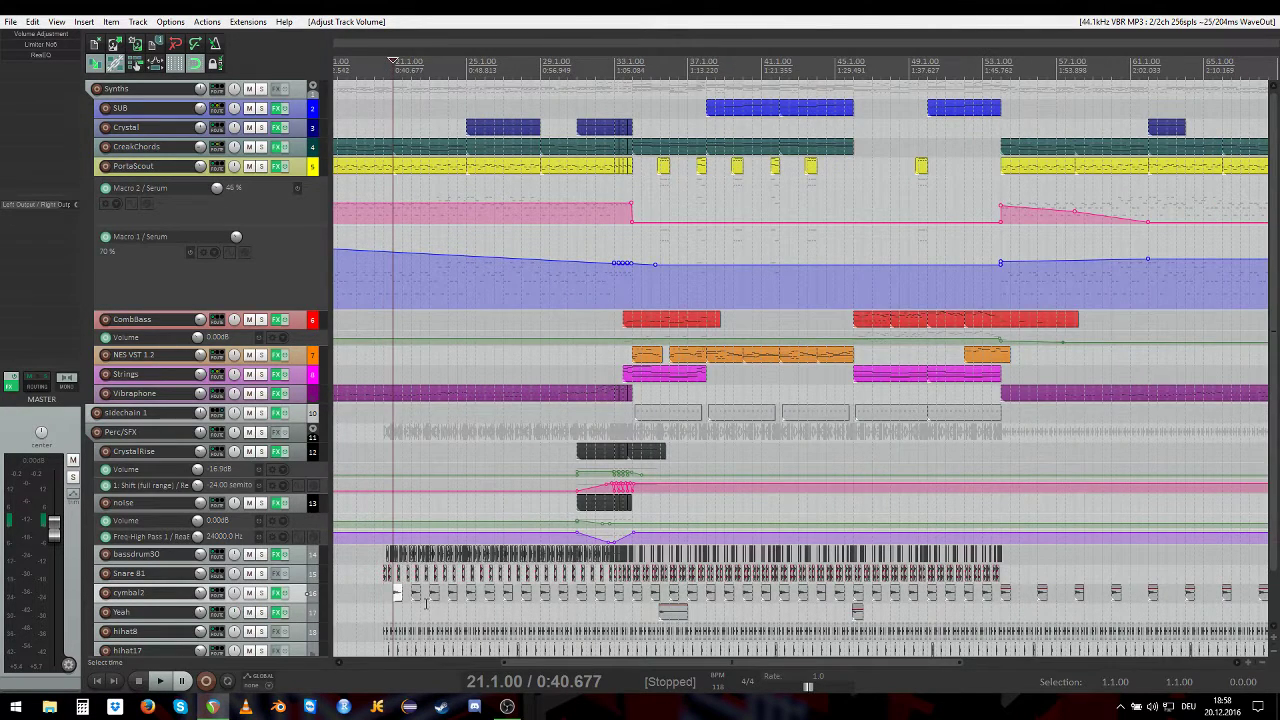
{"action": "left_click", "coordinate": [988, 596]}
{"action": "key", "text": "Delete"}
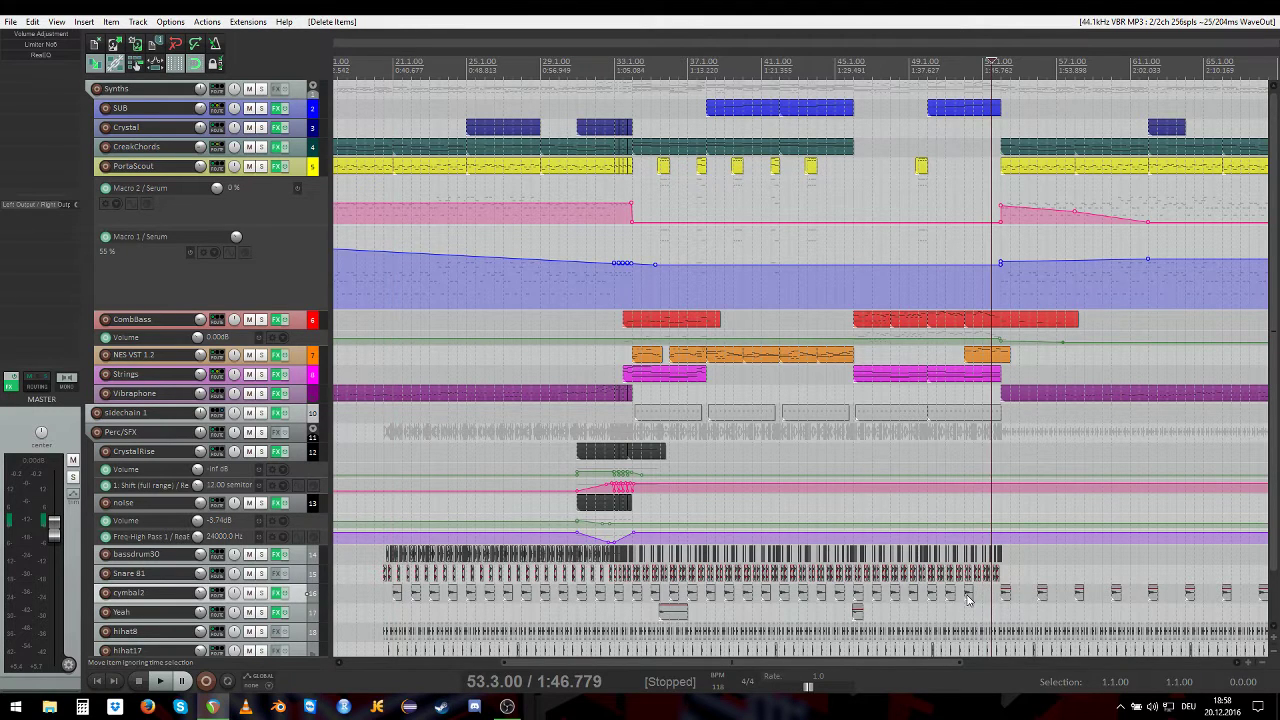
{"action": "left_click", "coordinate": [954, 597]}
{"action": "key", "text": "Delete"}
{"action": "left_click", "coordinate": [915, 595]}
{"action": "key", "text": "Delete"}
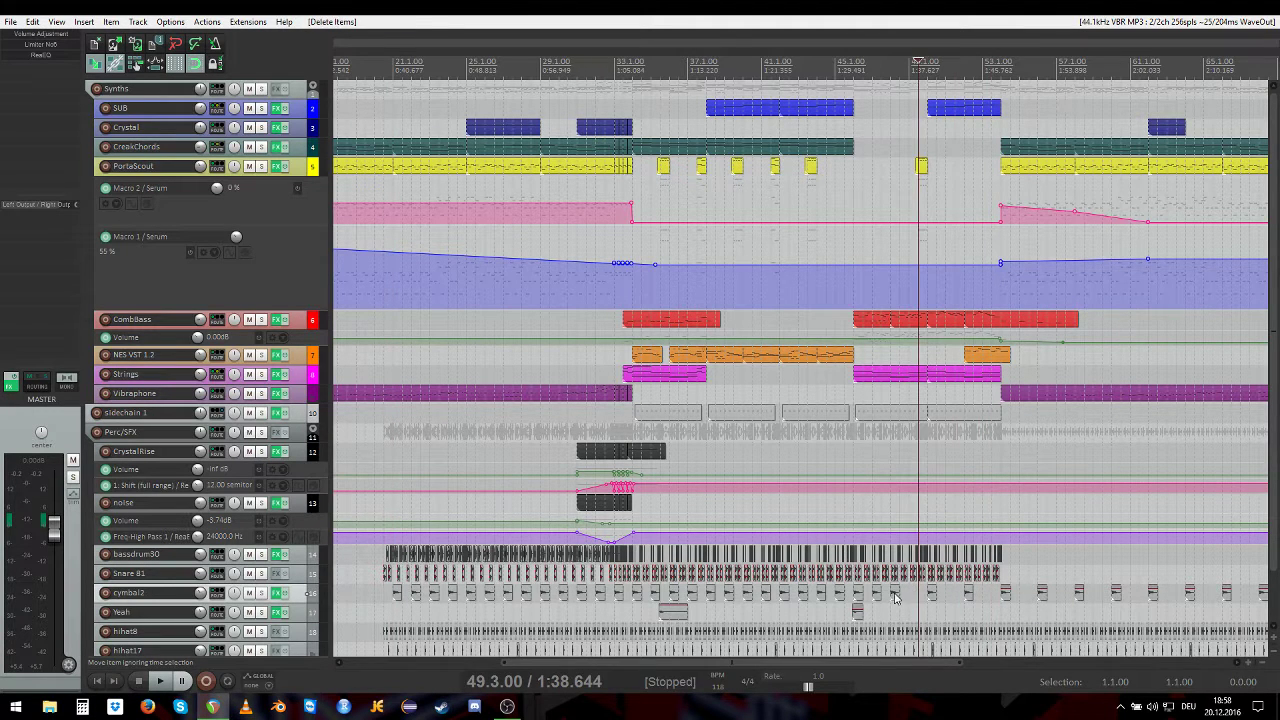
{"action": "left_click", "coordinate": [880, 596]}
{"action": "key", "text": "Delete"}
{"action": "left_click", "coordinate": [838, 596]}
{"action": "key", "text": "Delete"}
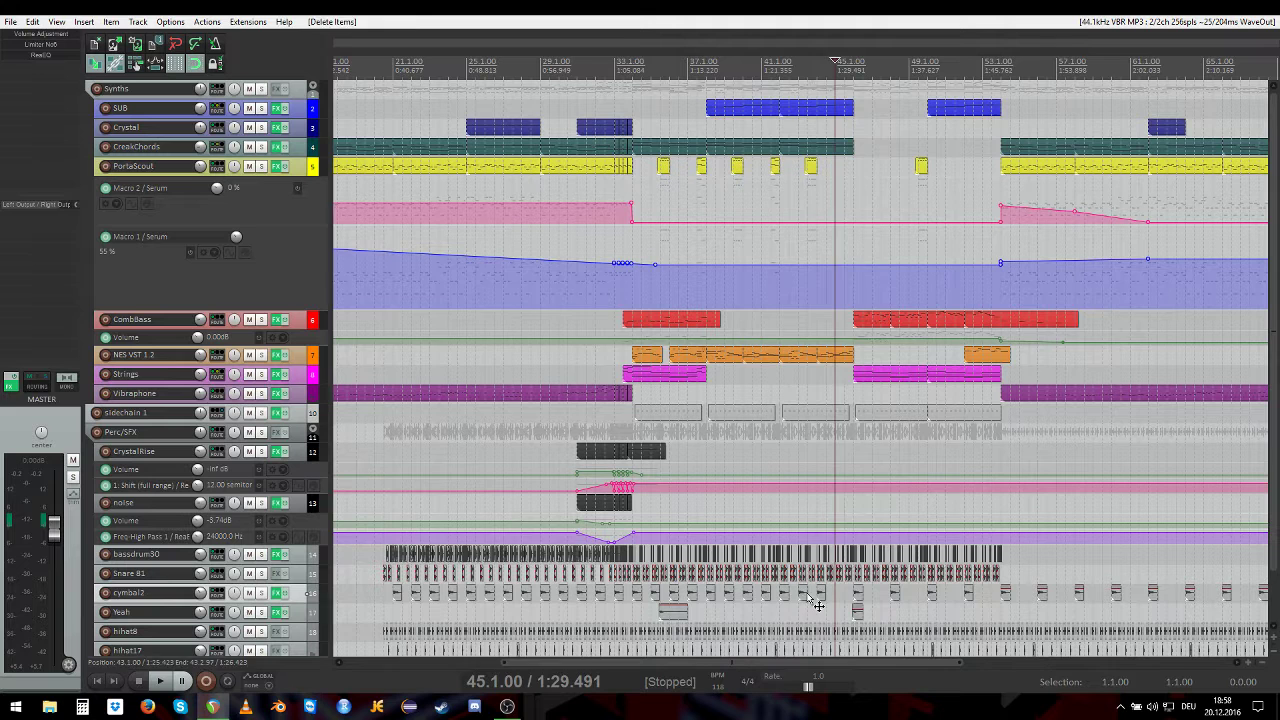
{"action": "left_click", "coordinate": [808, 596]}
{"action": "key", "text": "Delete"}
{"action": "left_click", "coordinate": [770, 592]}
{"action": "key", "text": "Delete"}
{"action": "left_click", "coordinate": [726, 593]}
{"action": "key", "text": "Delete"}
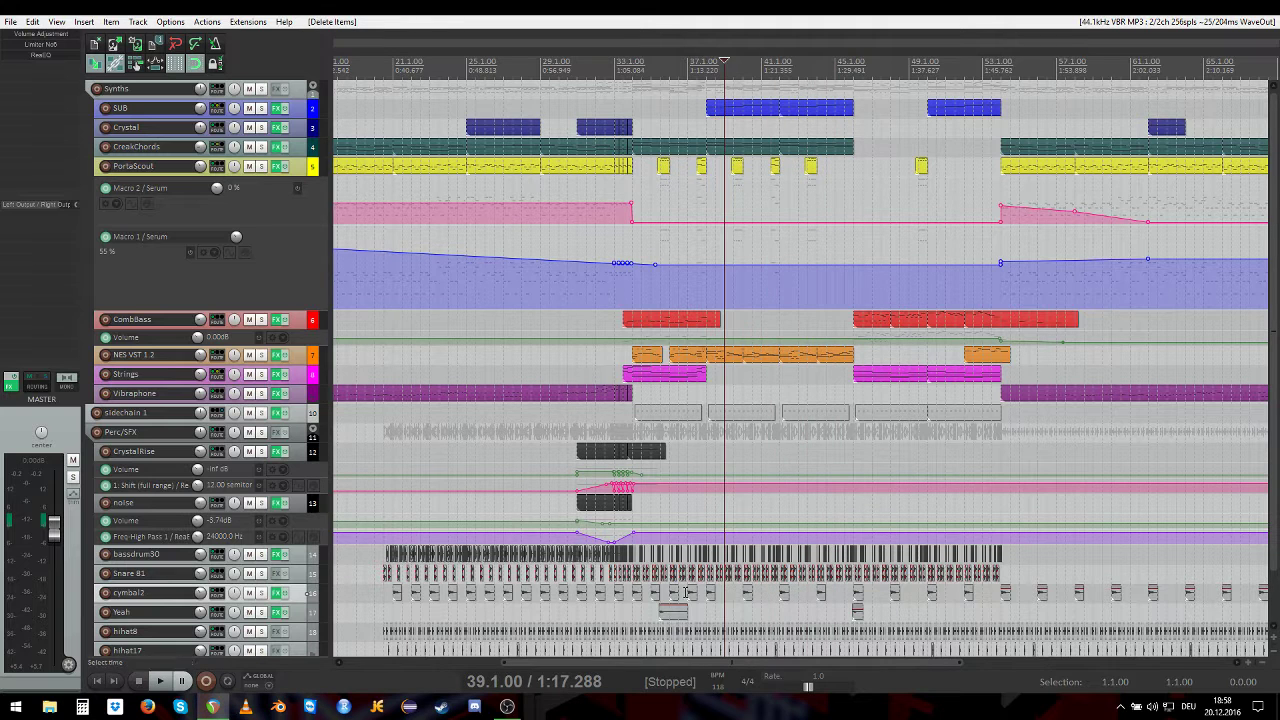
{"action": "left_click", "coordinate": [690, 594]}
{"action": "key", "text": "Delete"}
Step: Delete the remaining unwanted cymbal2 hits back to bar 21
{"action": "left_click", "coordinate": [651, 593]}
{"action": "key", "text": "Delete"}
{"action": "left_click", "coordinate": [615, 593]}
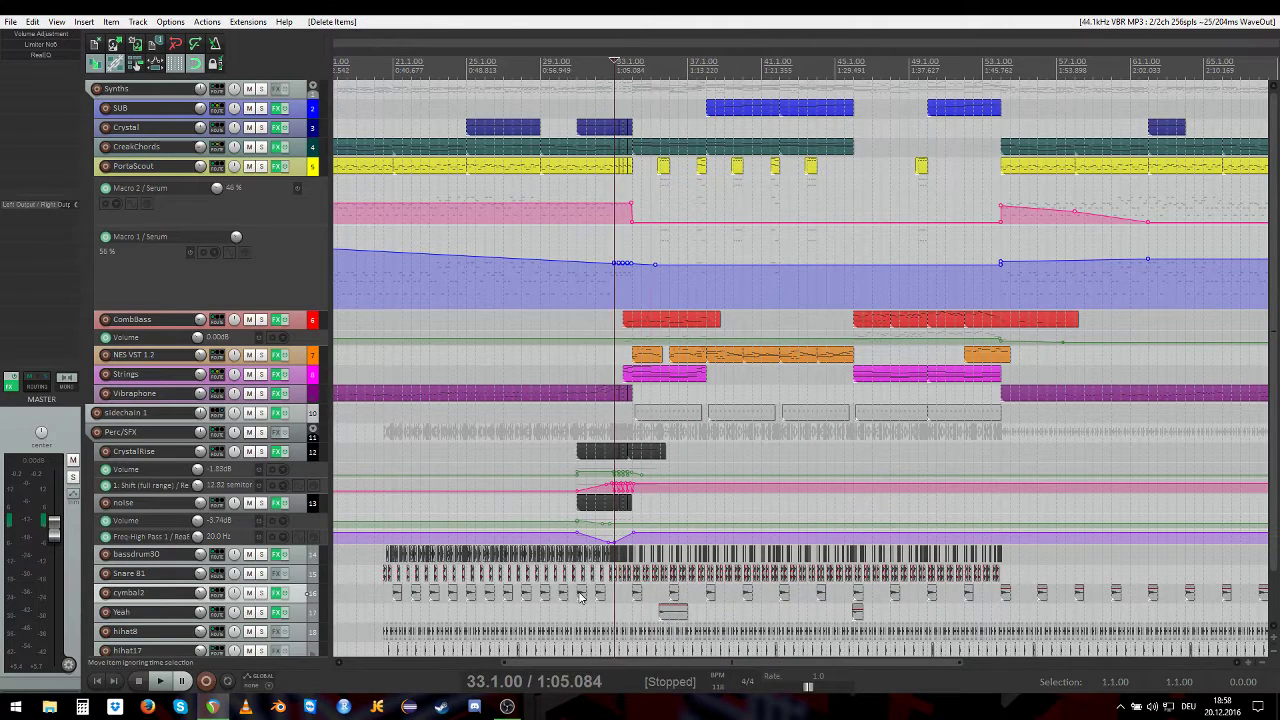
{"action": "key", "text": "Delete"}
{"action": "left_click", "coordinate": [578, 593]}
{"action": "key", "text": "Delete"}
{"action": "left_click", "coordinate": [543, 595]}
{"action": "key", "text": "Delete"}
{"action": "left_click", "coordinate": [505, 593]}
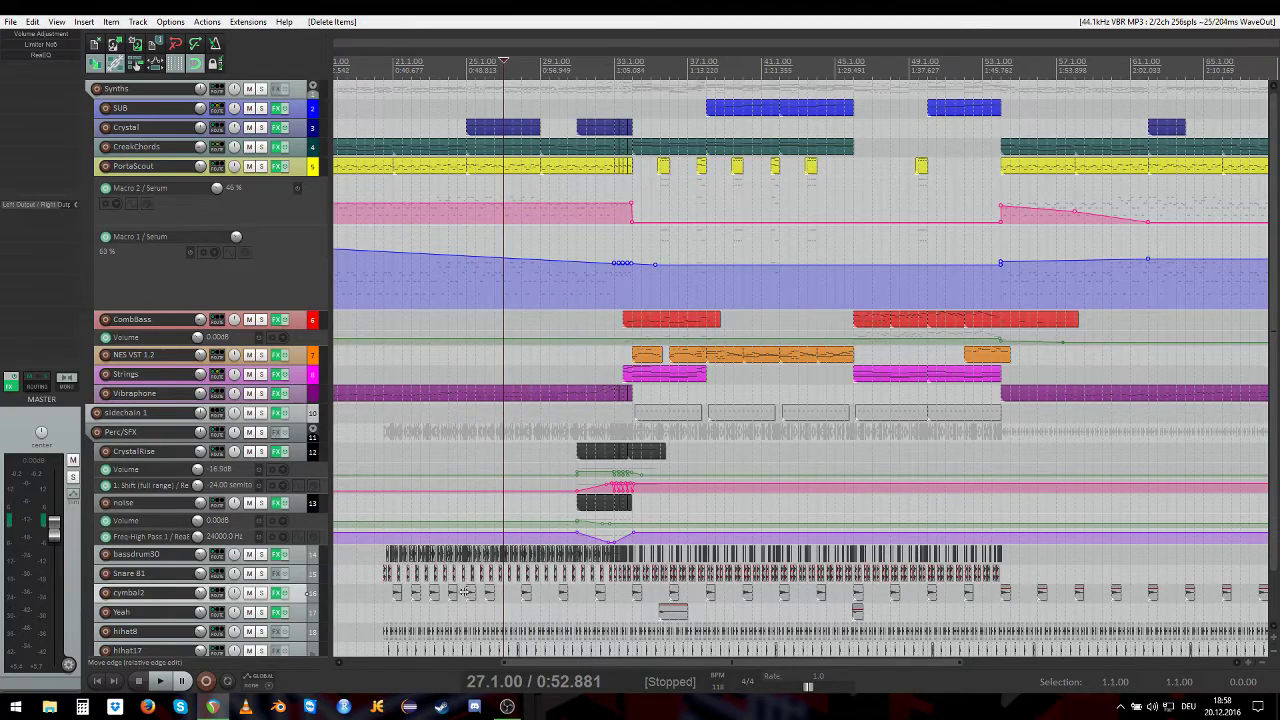
{"action": "left_click", "coordinate": [466, 593]}
{"action": "key", "text": "Delete"}
{"action": "left_click", "coordinate": [431, 593]}
{"action": "key", "text": "Delete"}
{"action": "left_click", "coordinate": [405, 594]}
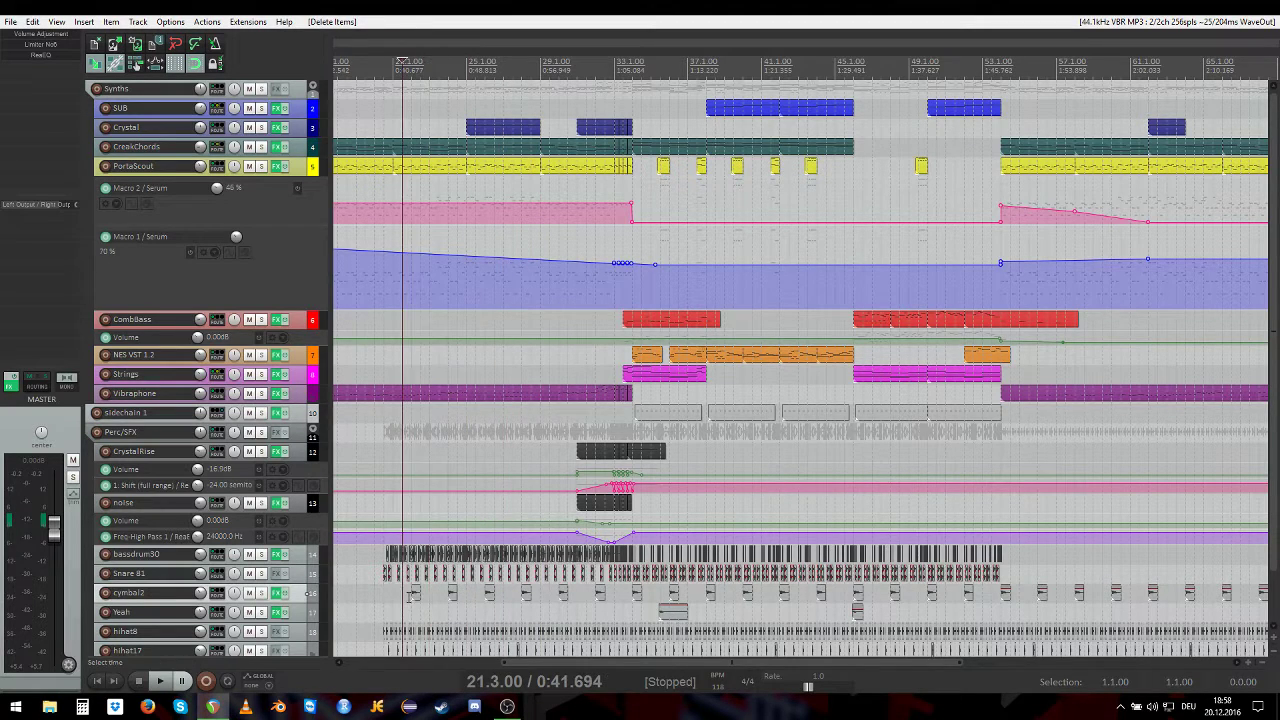
{"action": "scroll", "coordinate": [406, 594], "scroll_direction": "down", "scroll_amount": 2}
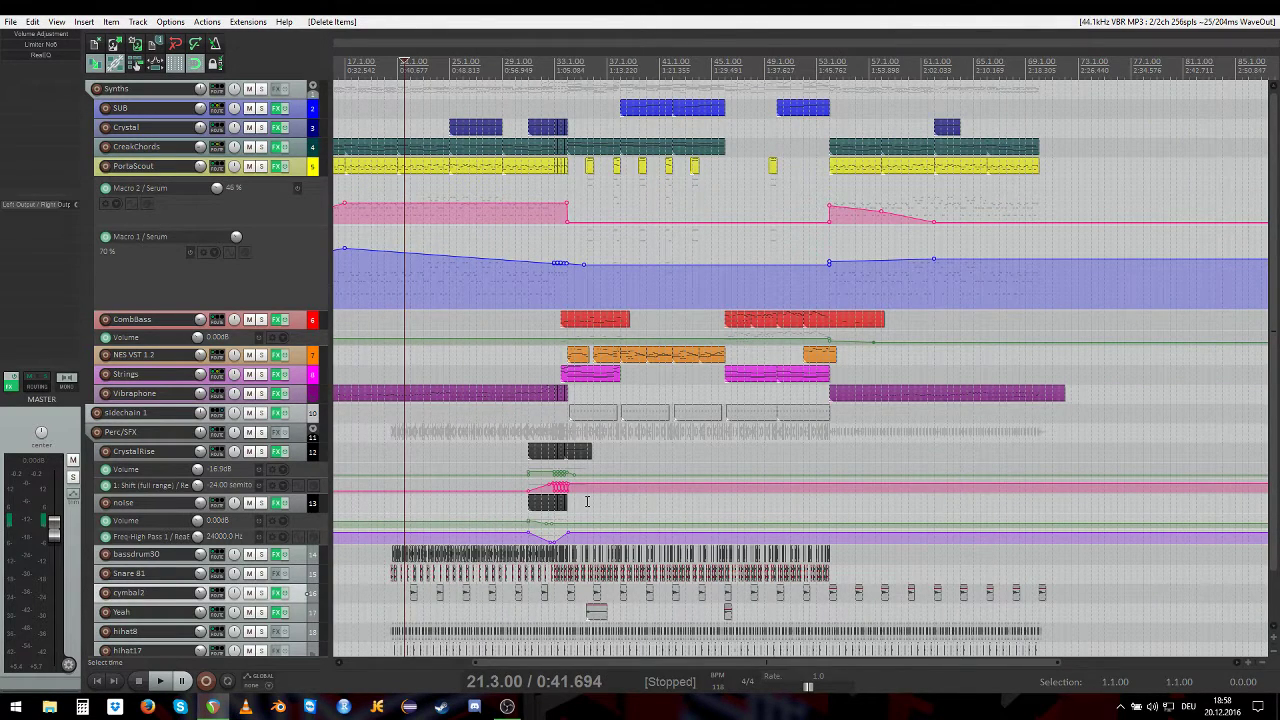
{"action": "scroll", "coordinate": [587, 501], "scroll_direction": "up", "scroll_amount": 2}
{"action": "scroll", "coordinate": [590, 495], "scroll_direction": "up", "scroll_amount": 1}
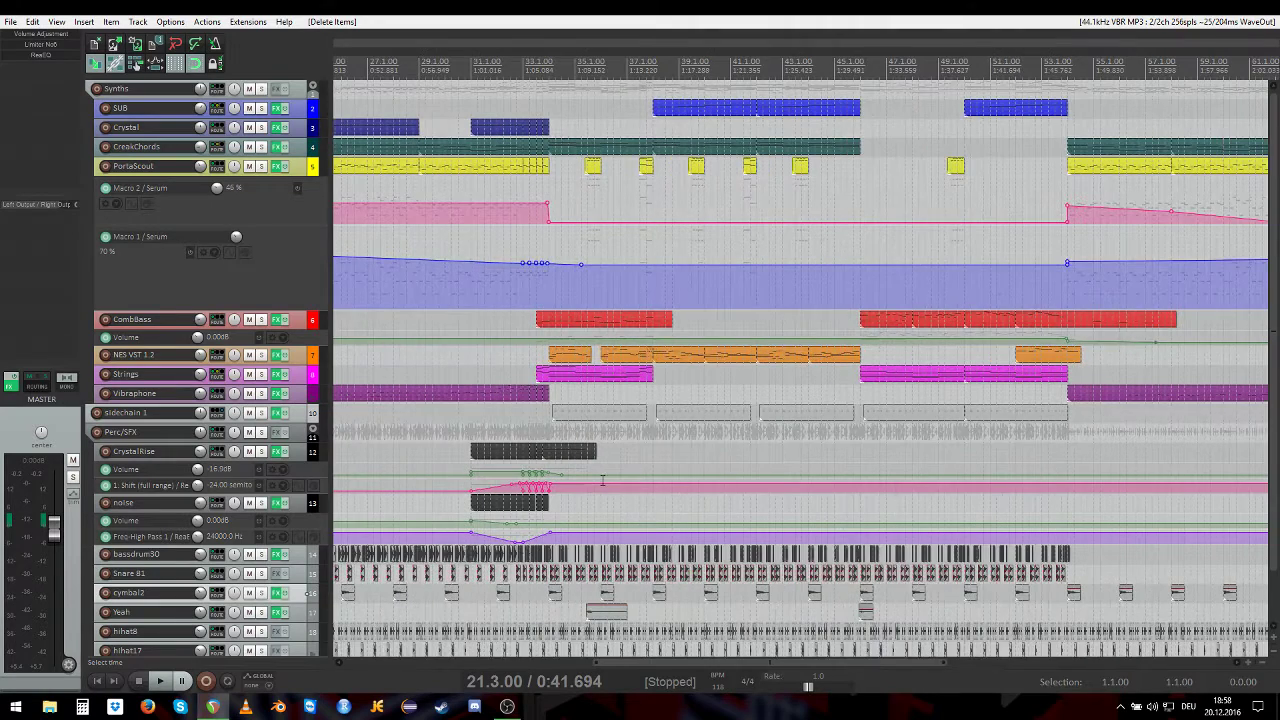
{"action": "left_click", "coordinate": [543, 409]}
{"action": "scroll", "coordinate": [588, 412], "scroll_direction": "up", "scroll_amount": 1}
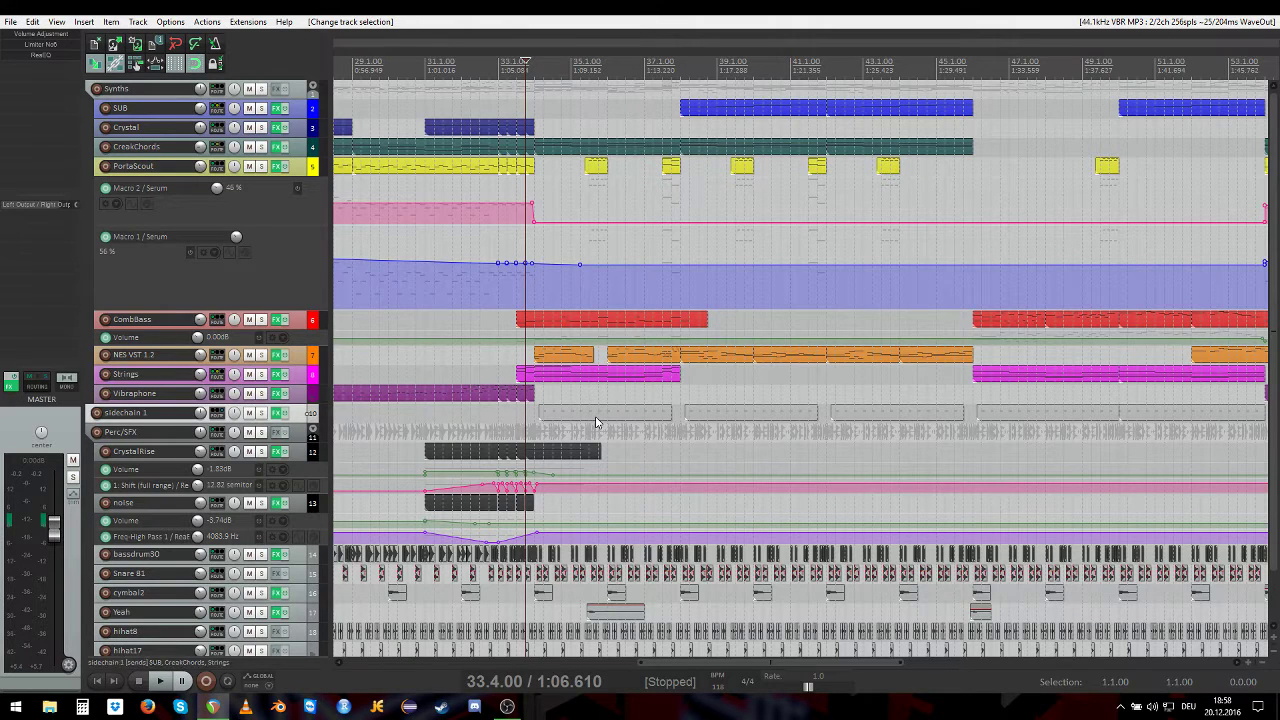
{"action": "left_click", "coordinate": [276, 413]}
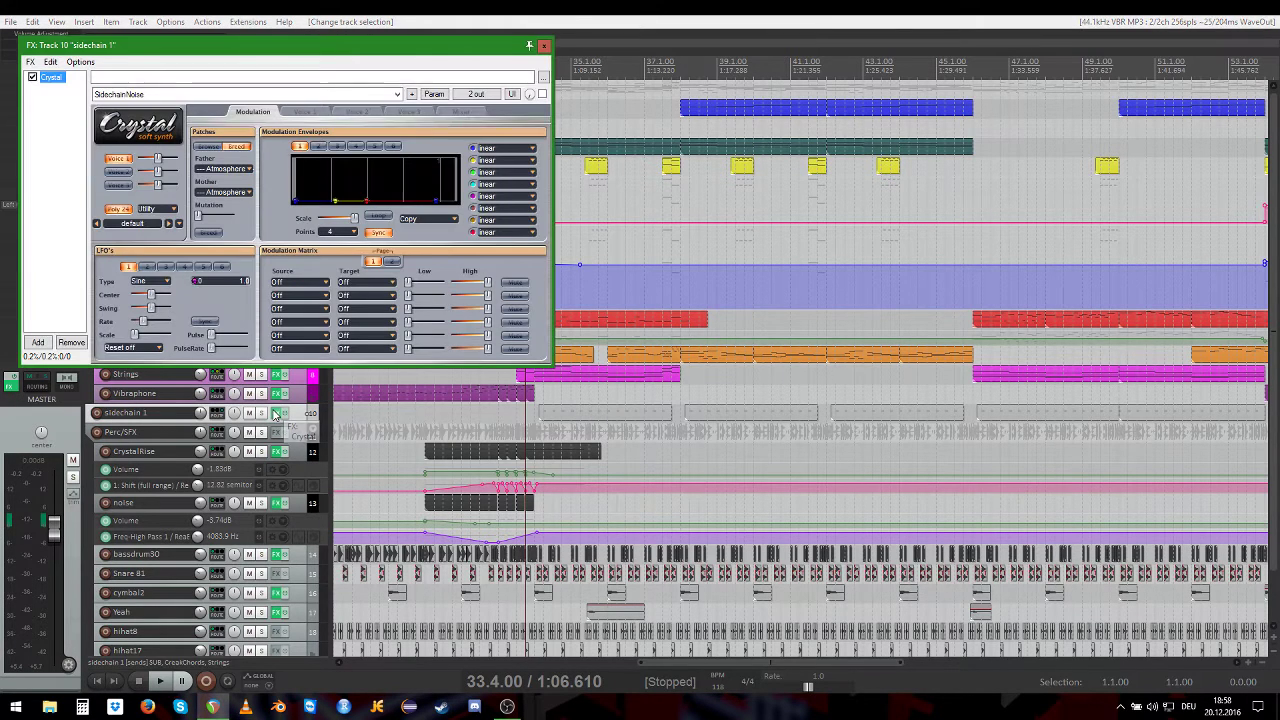
{"action": "left_click", "coordinate": [250, 94]}
{"action": "left_click", "coordinate": [250, 94]}
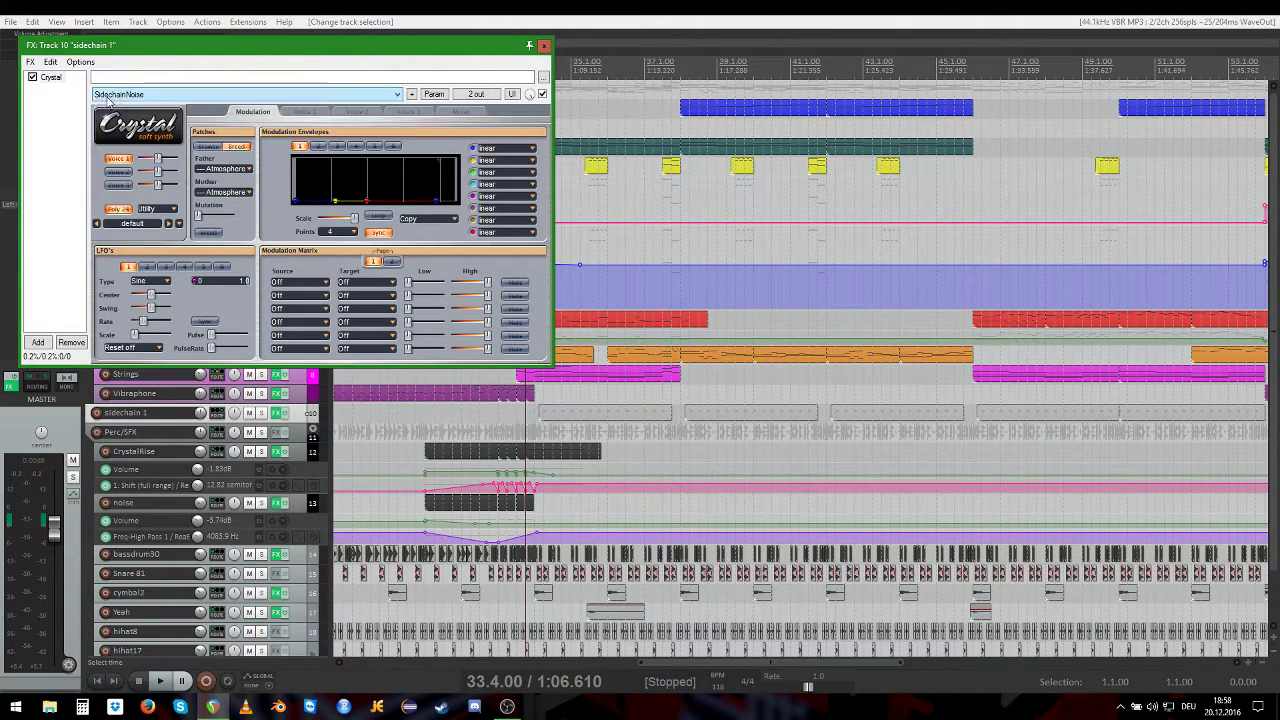
{"action": "left_click", "coordinate": [544, 47]}
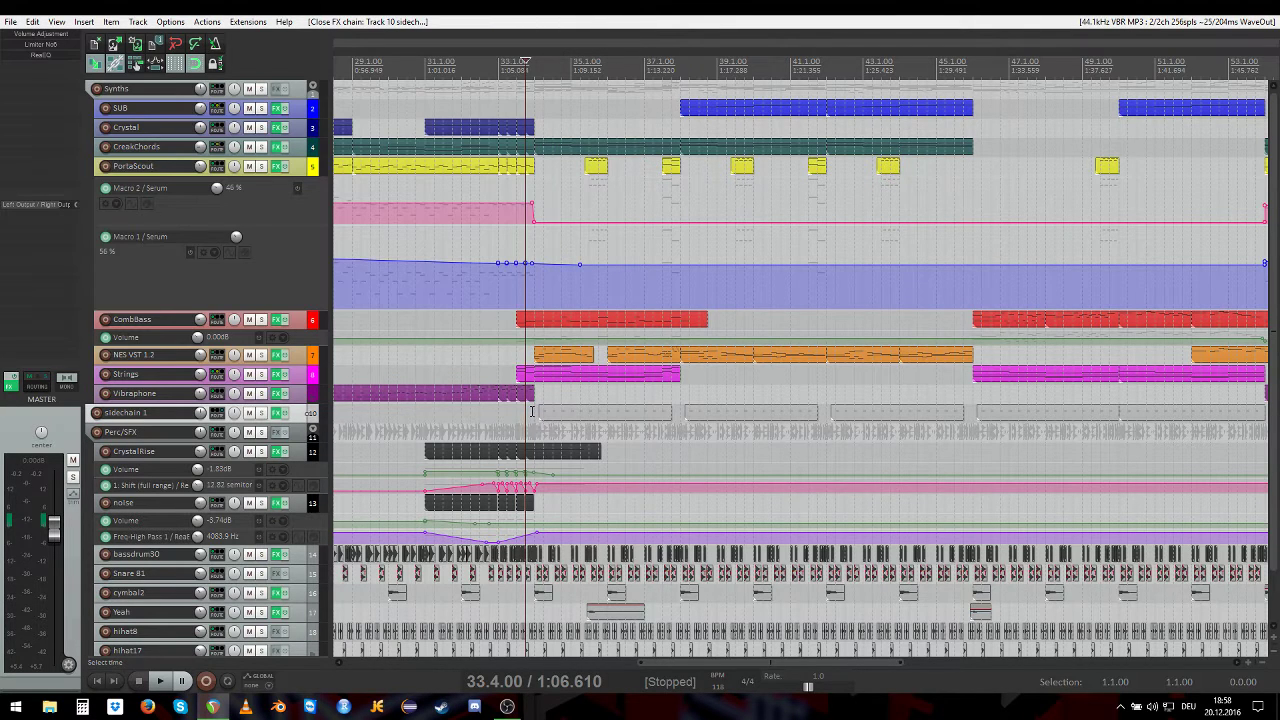
{"action": "left_click", "coordinate": [533, 411]}
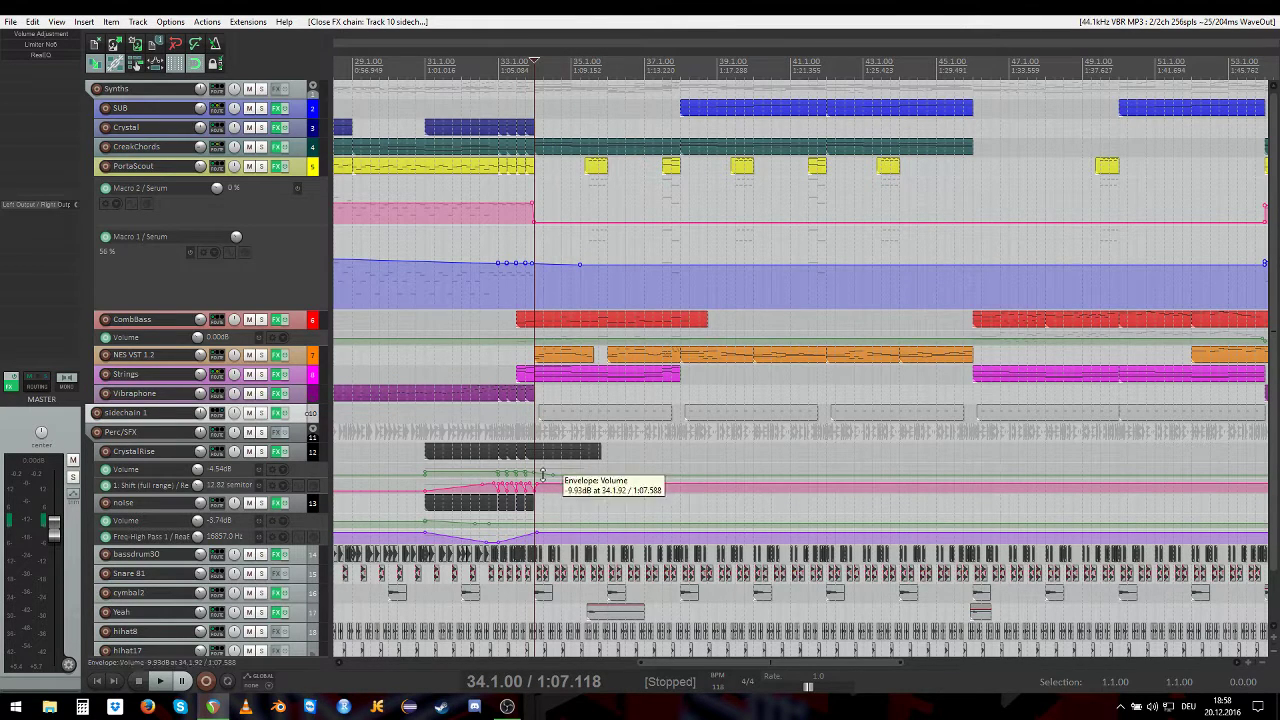
{"action": "scroll", "coordinate": [538, 559], "scroll_direction": "up", "scroll_amount": 3}
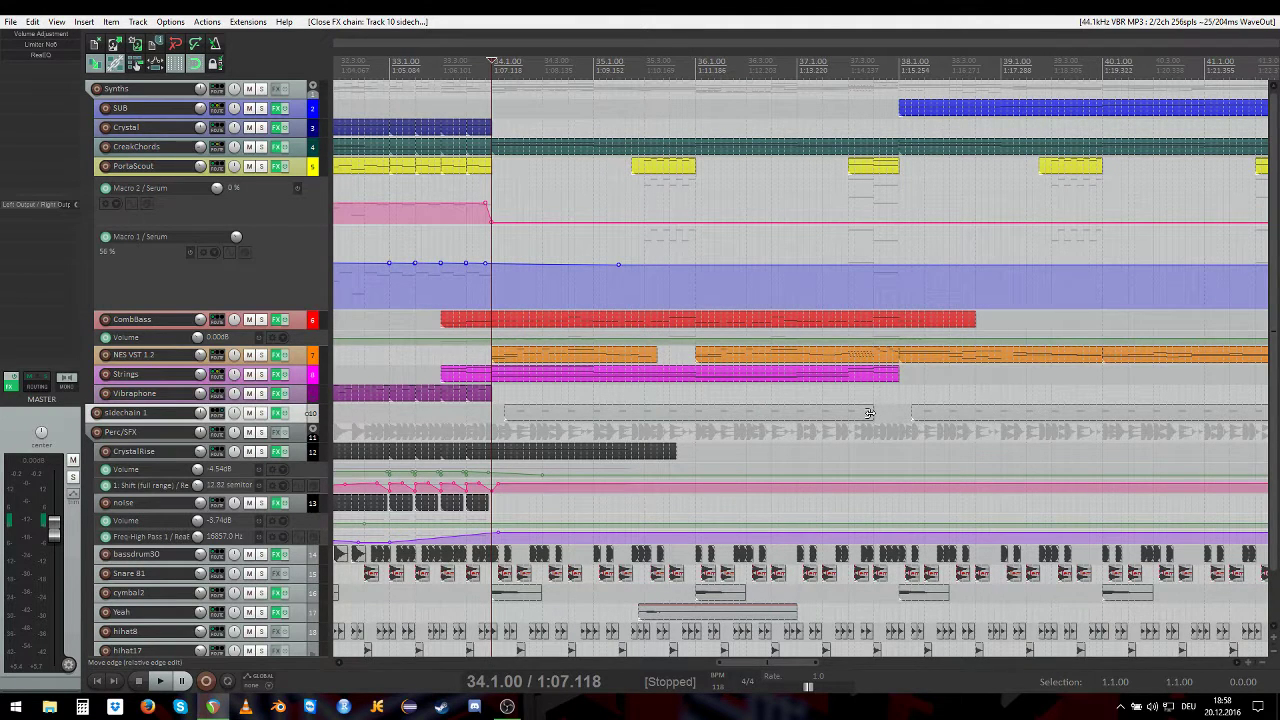
{"action": "left_click", "coordinate": [262, 374]}
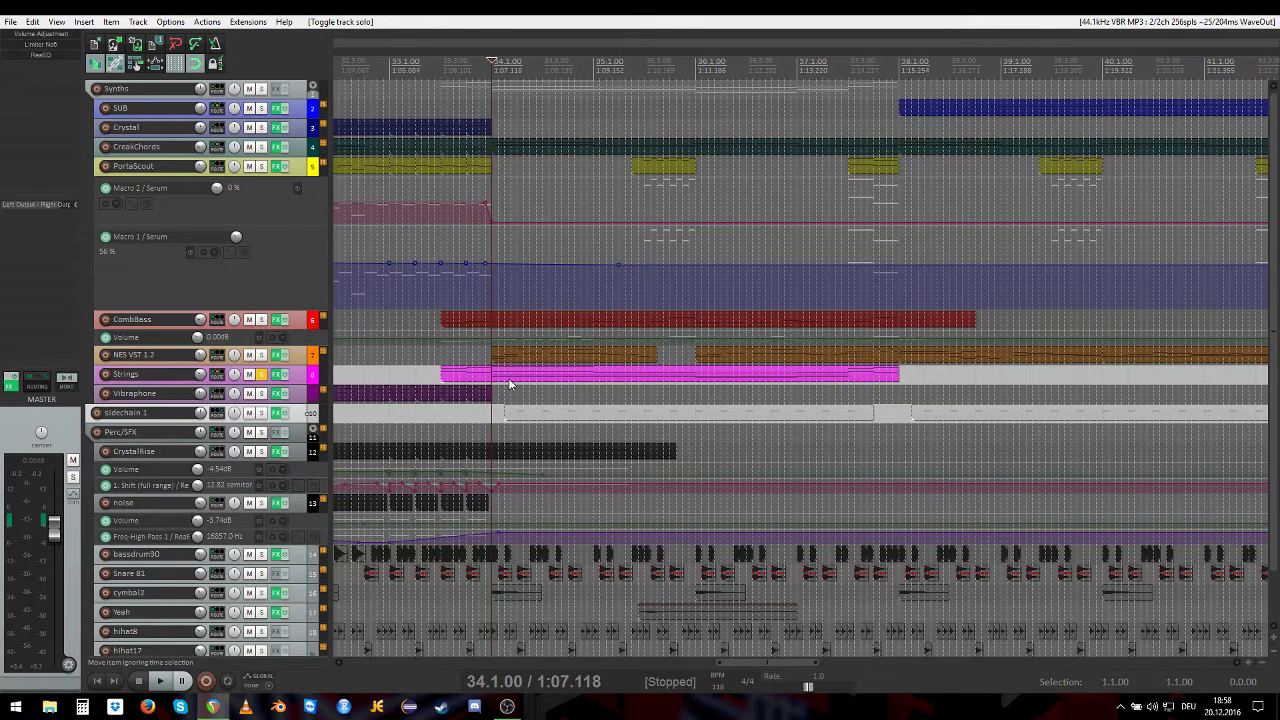
{"action": "key", "text": "space"}
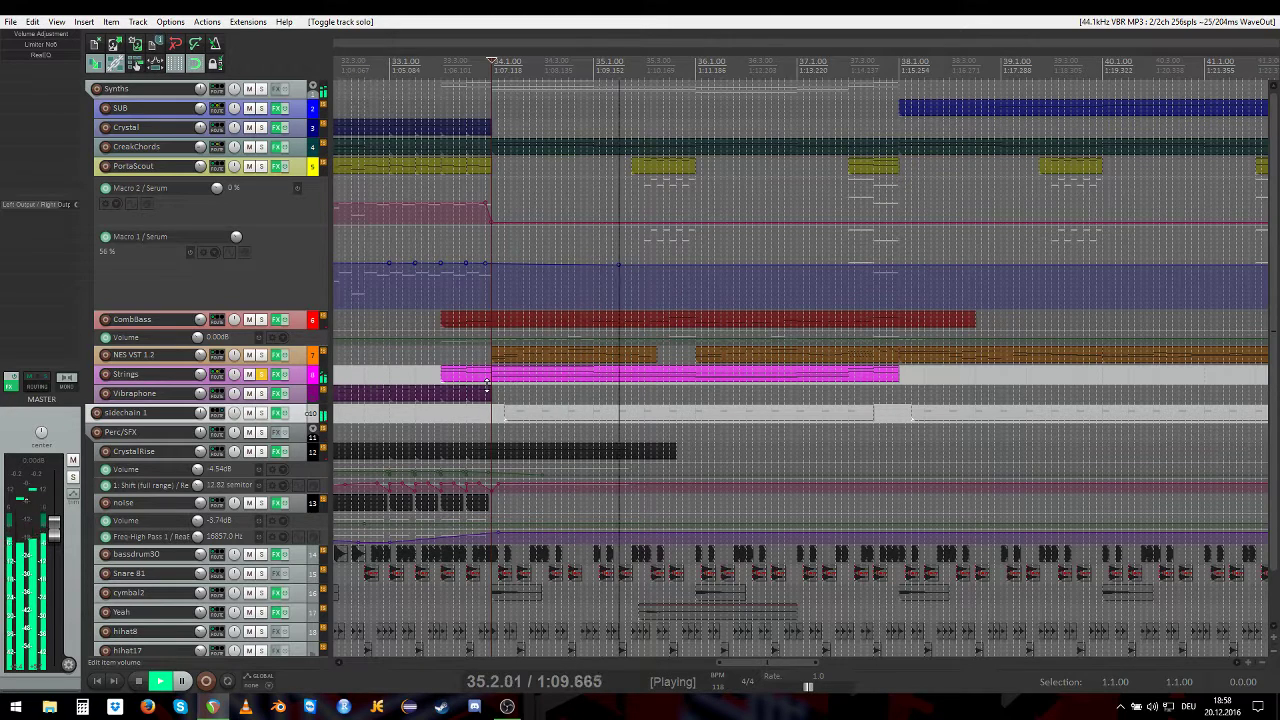
{"action": "key", "text": "space"}
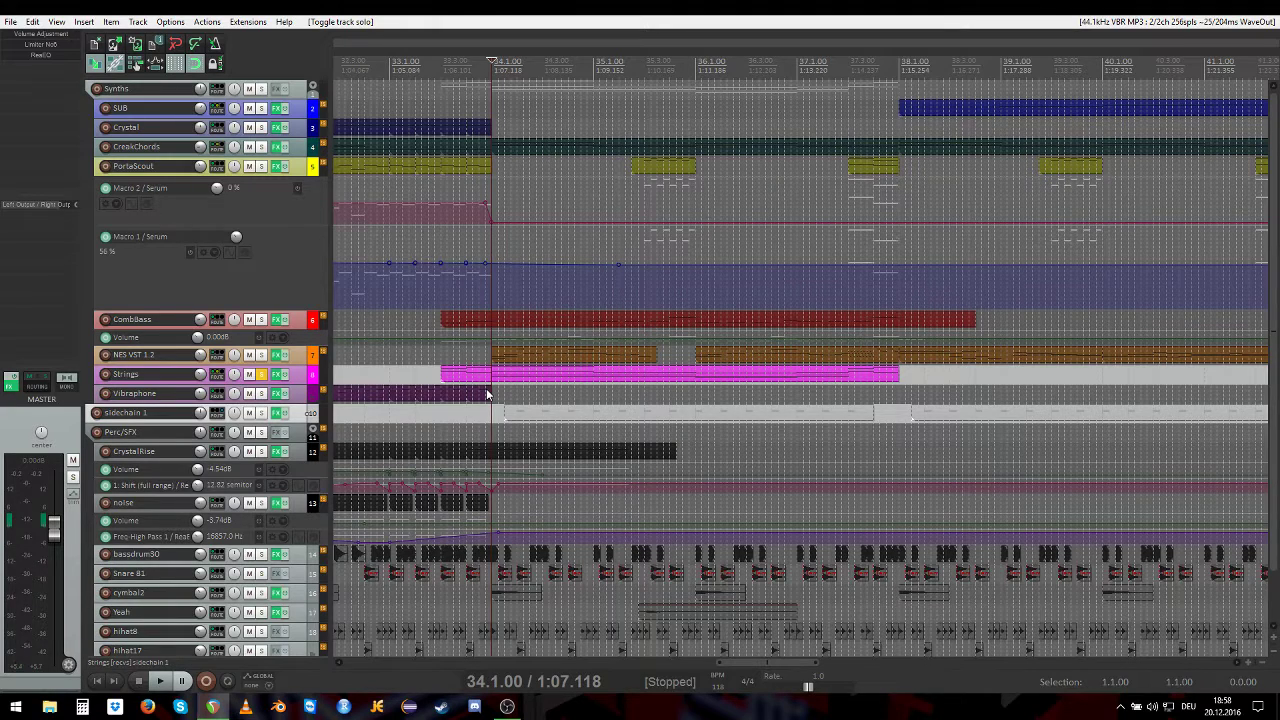
{"action": "scroll", "coordinate": [505, 388], "scroll_direction": "down", "scroll_amount": 2}
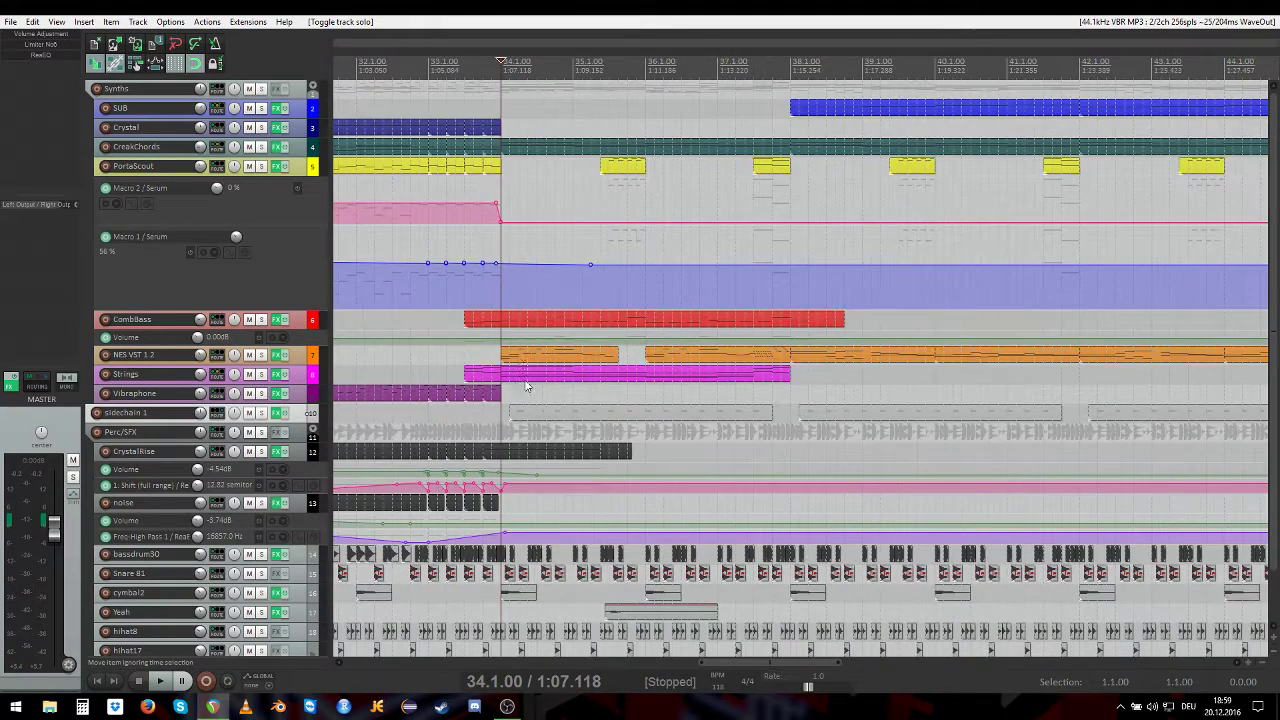
{"action": "key", "text": "space"}
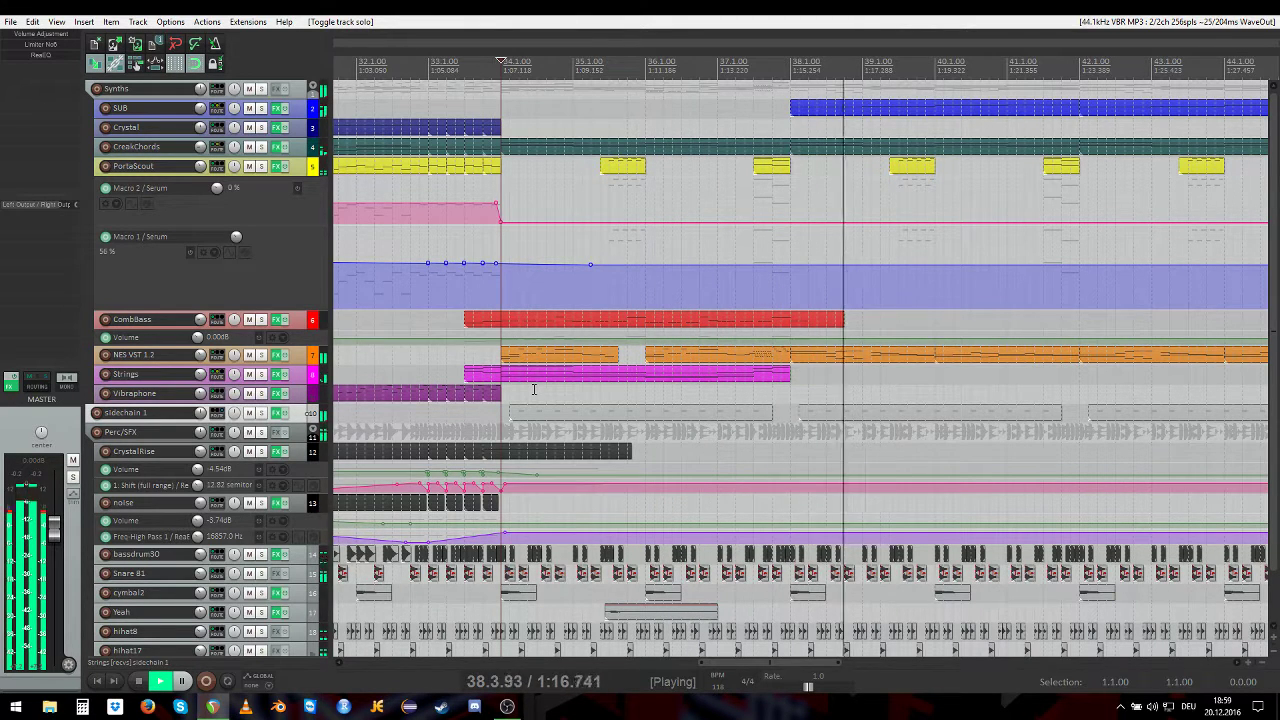
{"action": "key", "text": "space"}
{"action": "scroll", "coordinate": [534, 389], "scroll_direction": "right", "scroll_amount": 4}
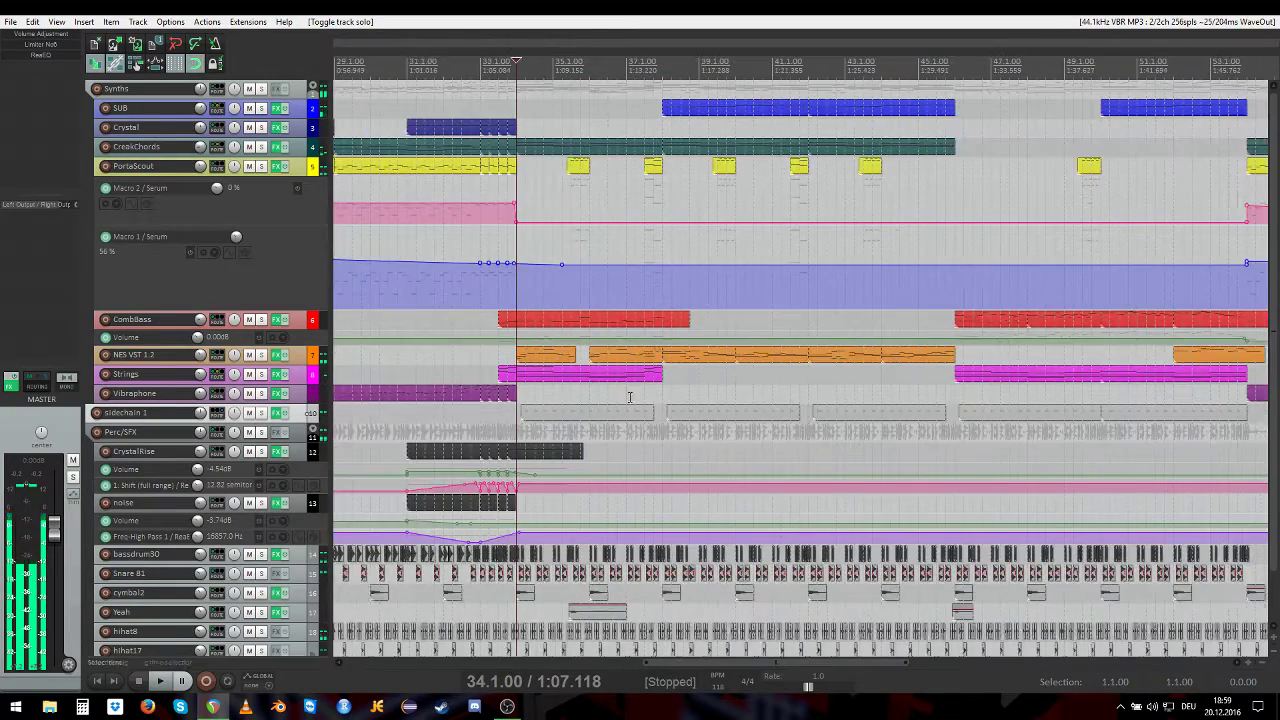
{"action": "double_click", "coordinate": [573, 360]}
{"action": "scroll", "coordinate": [303, 441], "scroll_direction": "up", "scroll_amount": 3}
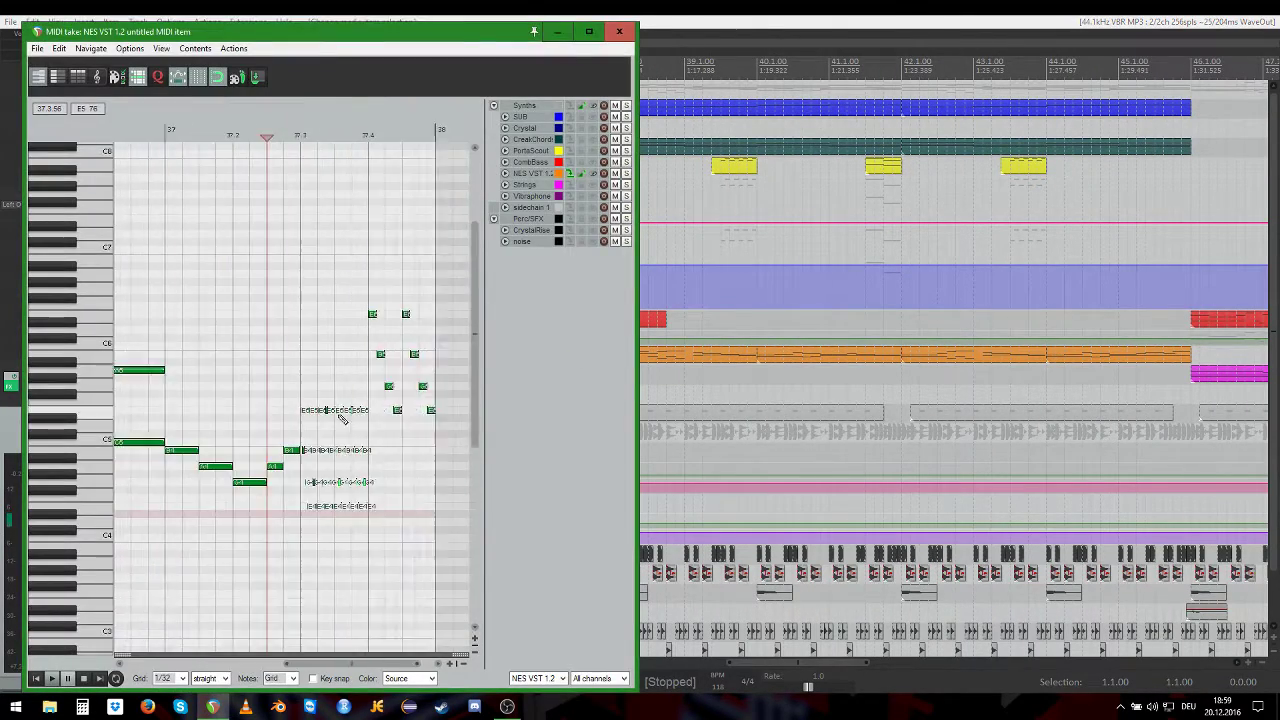
{"action": "scroll", "coordinate": [305, 488], "scroll_direction": "right", "scroll_amount": 1}
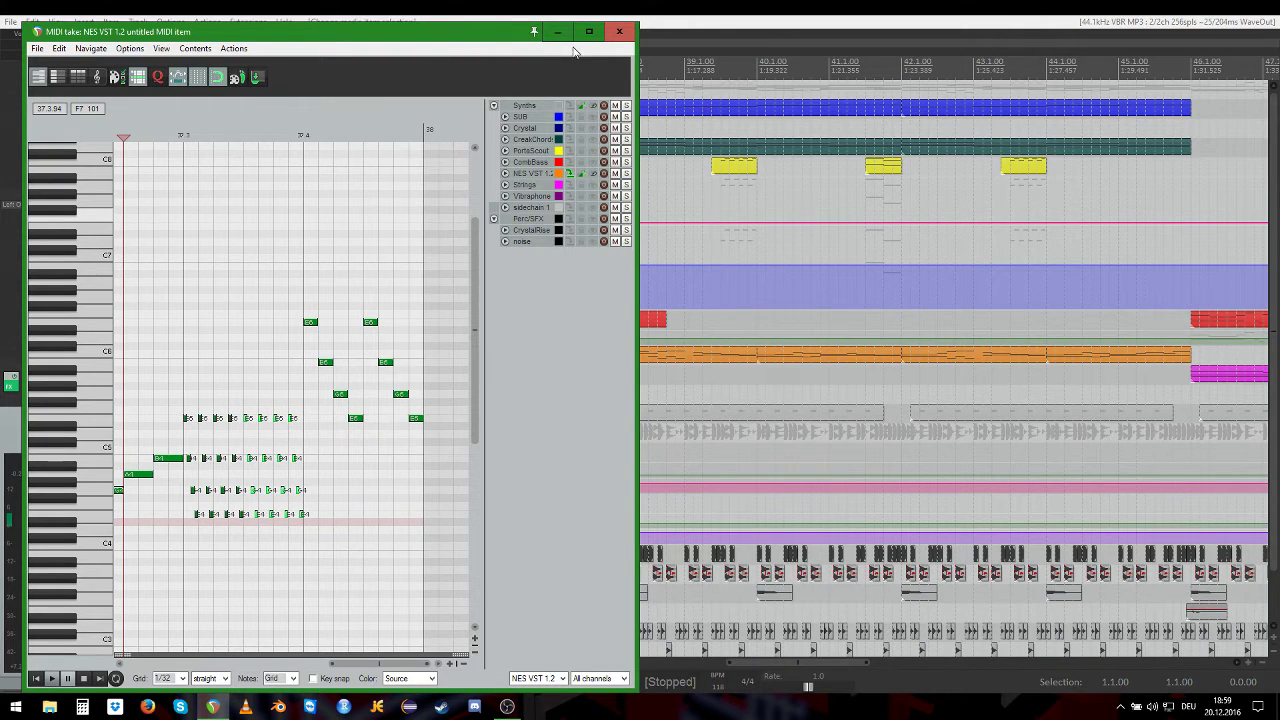
{"action": "left_click", "coordinate": [619, 31]}
{"action": "scroll", "coordinate": [619, 364], "scroll_direction": "up", "scroll_amount": 4}
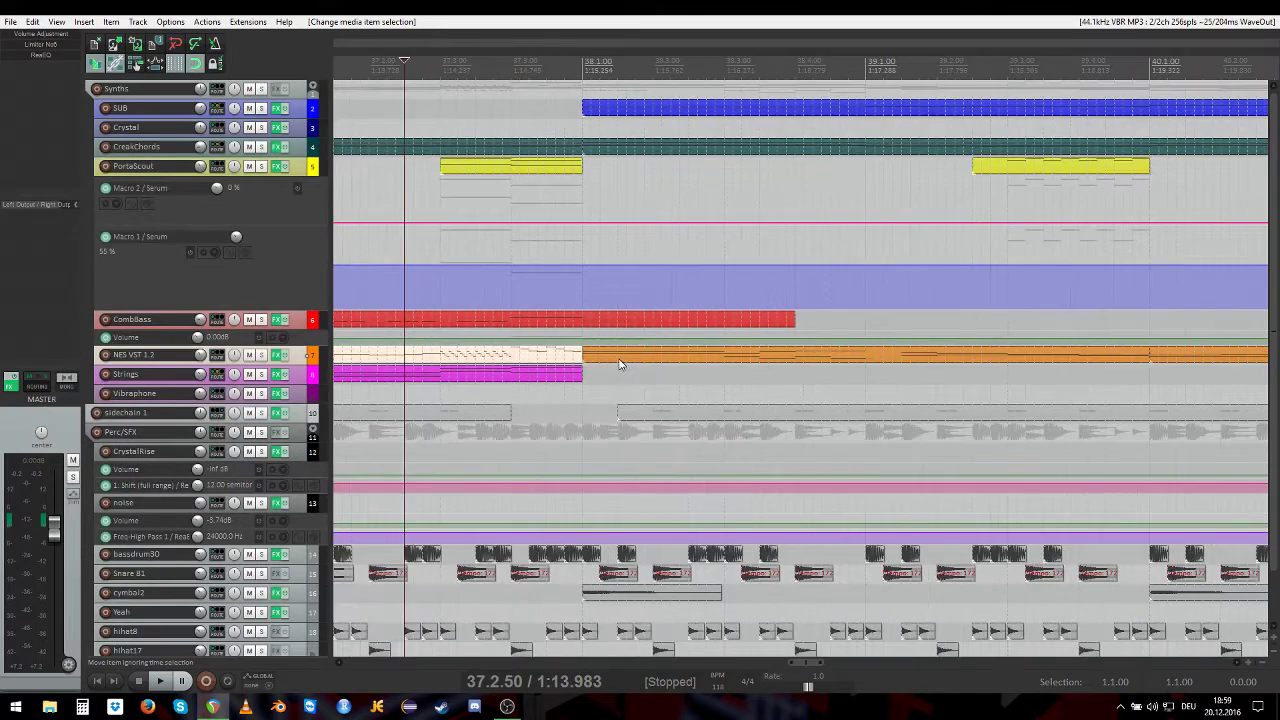
{"action": "scroll", "coordinate": [619, 364], "scroll_direction": "down", "scroll_amount": 3}
{"action": "scroll", "coordinate": [571, 410], "scroll_direction": "up", "scroll_amount": 5}
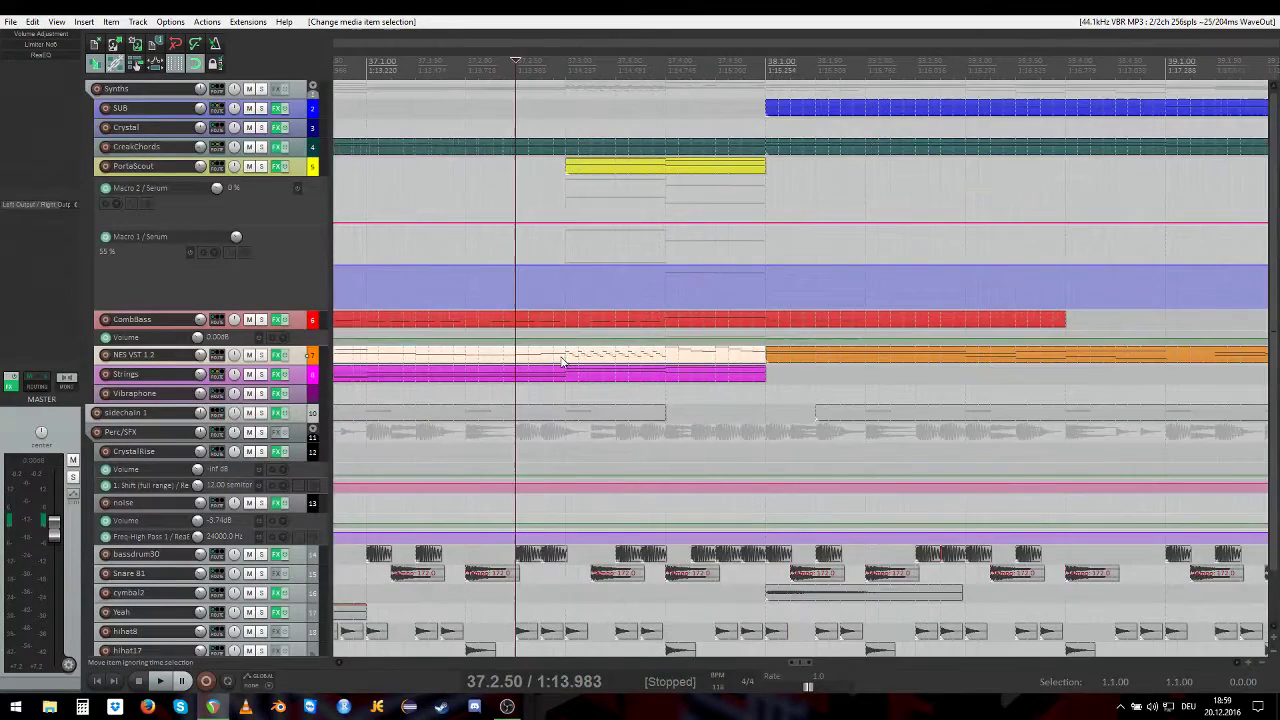
{"action": "left_click", "coordinate": [565, 361]}
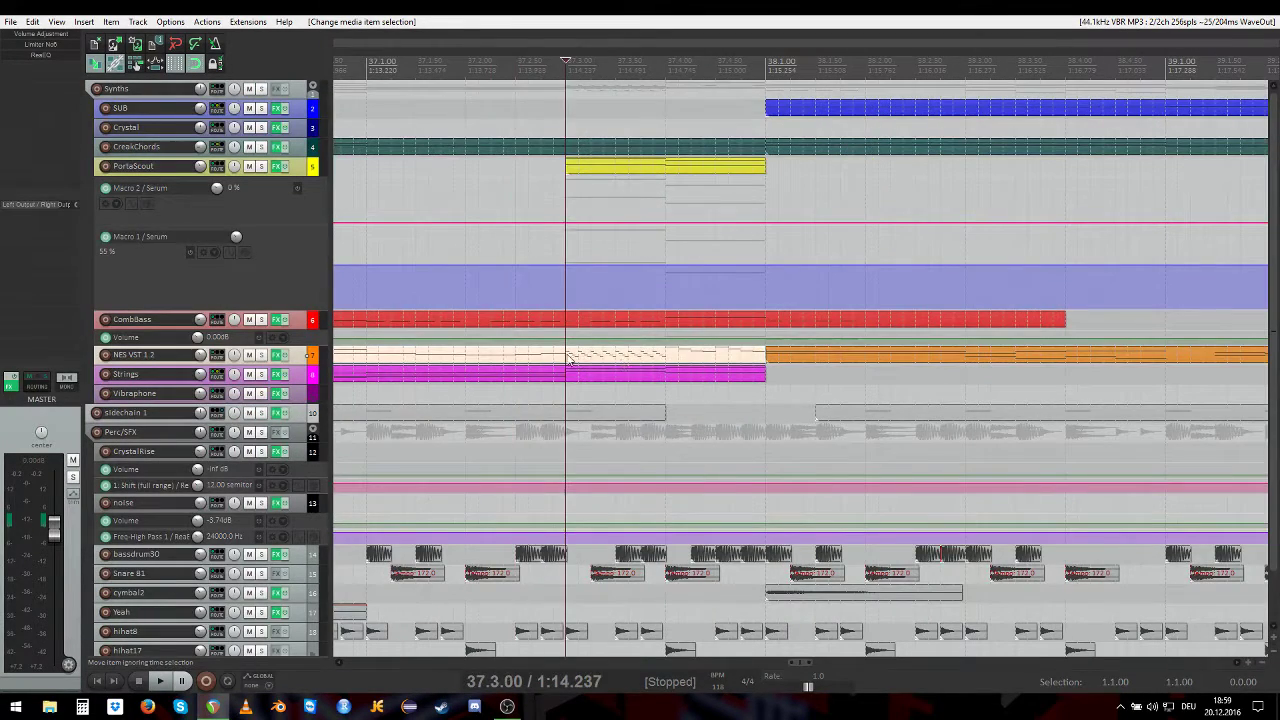
{"action": "double_click", "coordinate": [621, 359]}
{"action": "scroll", "coordinate": [263, 449], "scroll_direction": "up", "scroll_amount": 5}
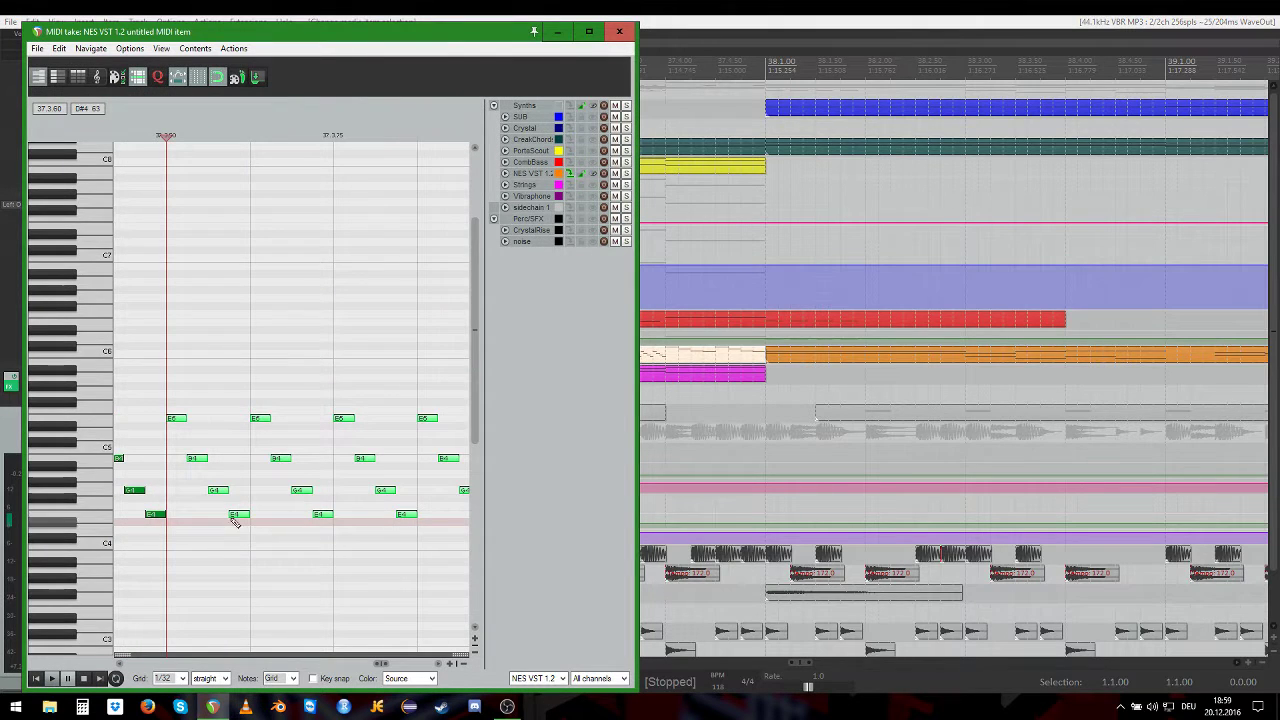
{"action": "left_click", "coordinate": [219, 491]}
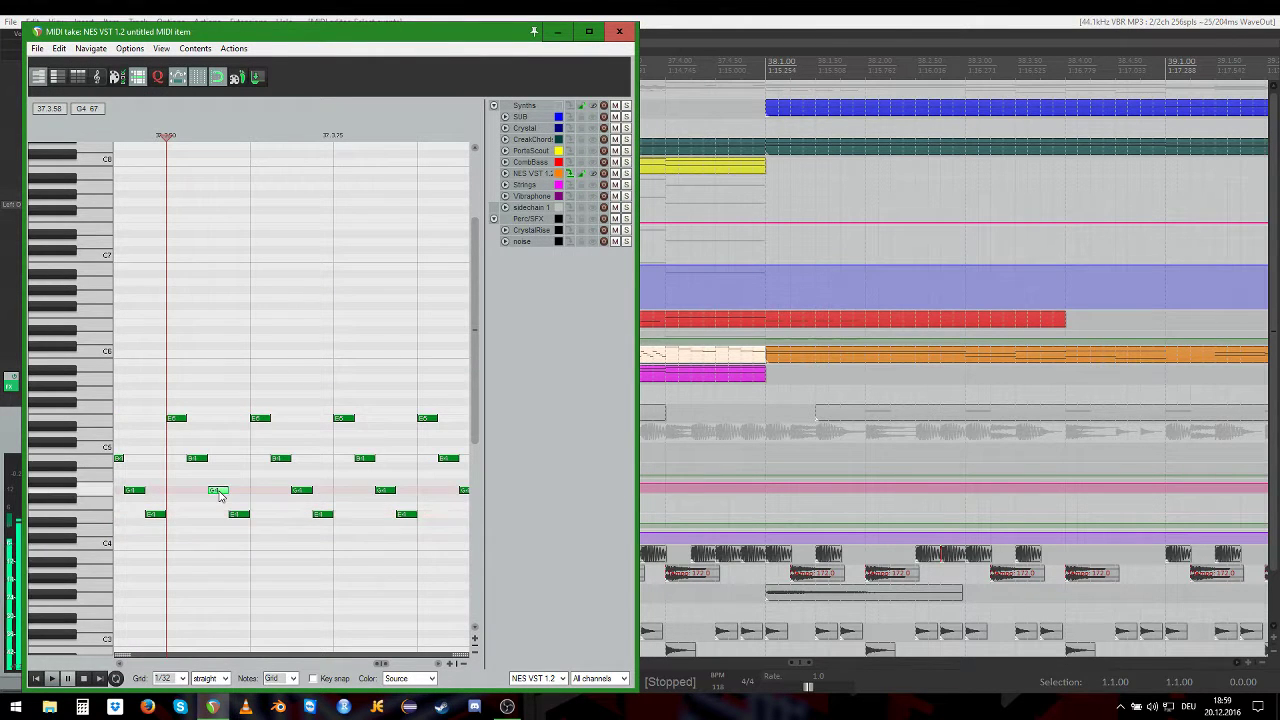
{"action": "left_click", "coordinate": [196, 458]}
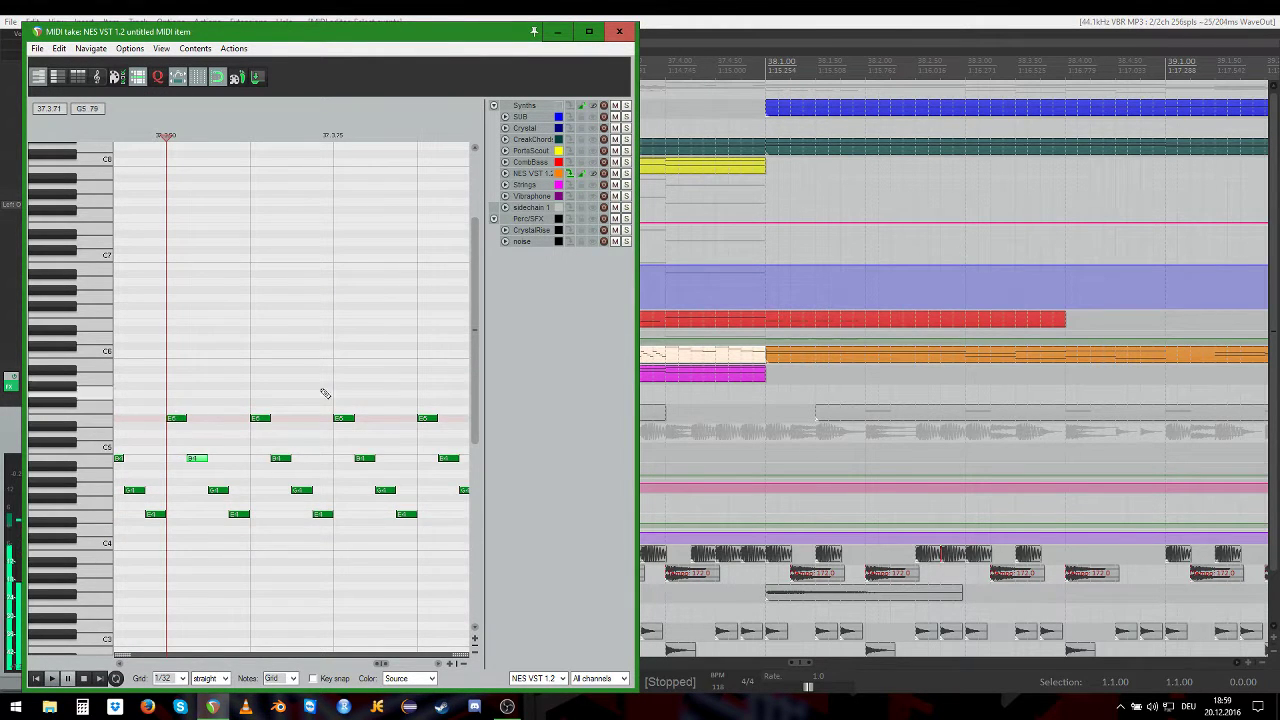
{"action": "scroll", "coordinate": [366, 371], "scroll_direction": "down", "scroll_amount": 4}
{"action": "scroll", "coordinate": [218, 417], "scroll_direction": "up", "scroll_amount": 3}
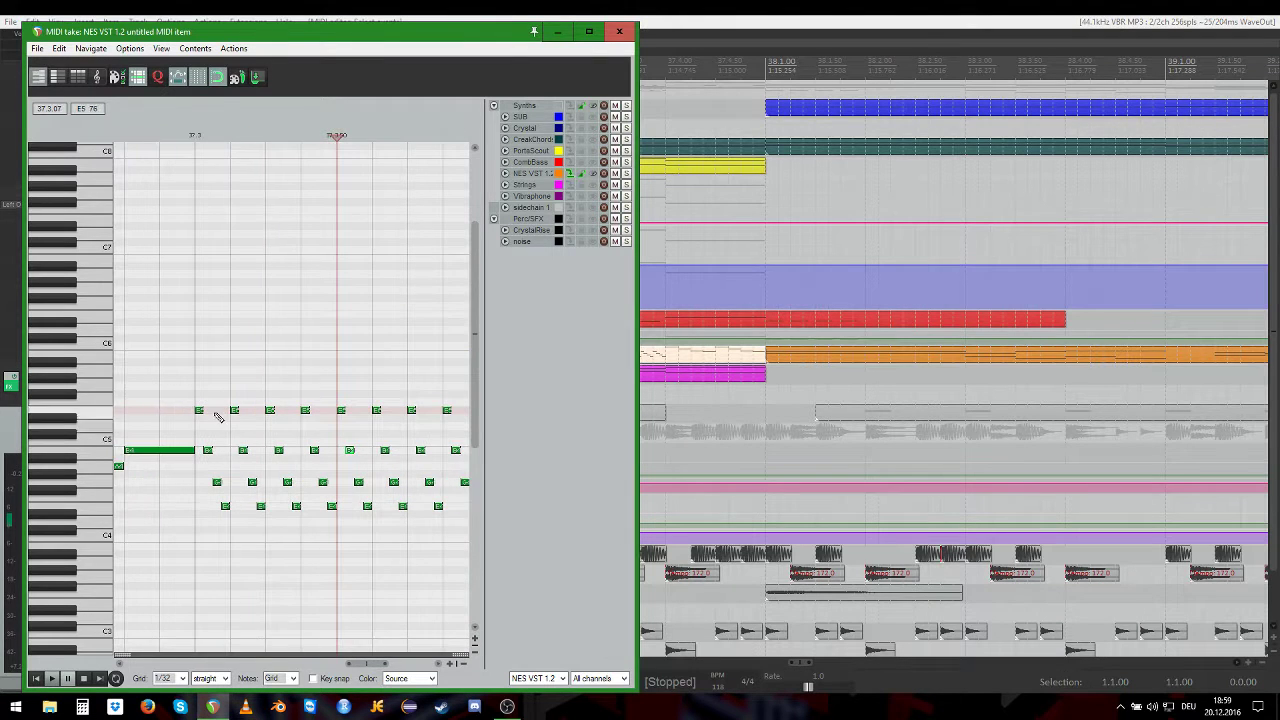
{"action": "scroll", "coordinate": [240, 430], "scroll_direction": "down", "scroll_amount": 2}
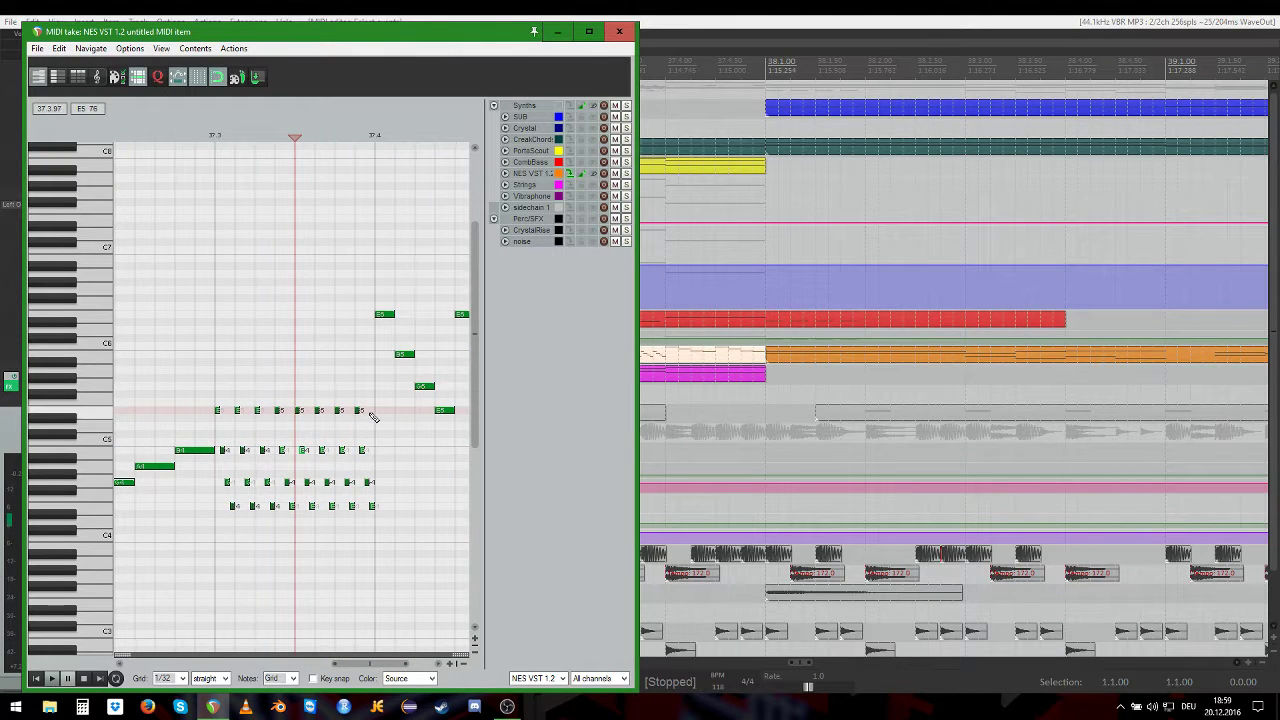
{"action": "scroll", "coordinate": [370, 418], "scroll_direction": "down", "scroll_amount": 1}
{"action": "left_click", "coordinate": [163, 280]}
{"action": "scroll", "coordinate": [255, 360], "scroll_direction": "down", "scroll_amount": 2}
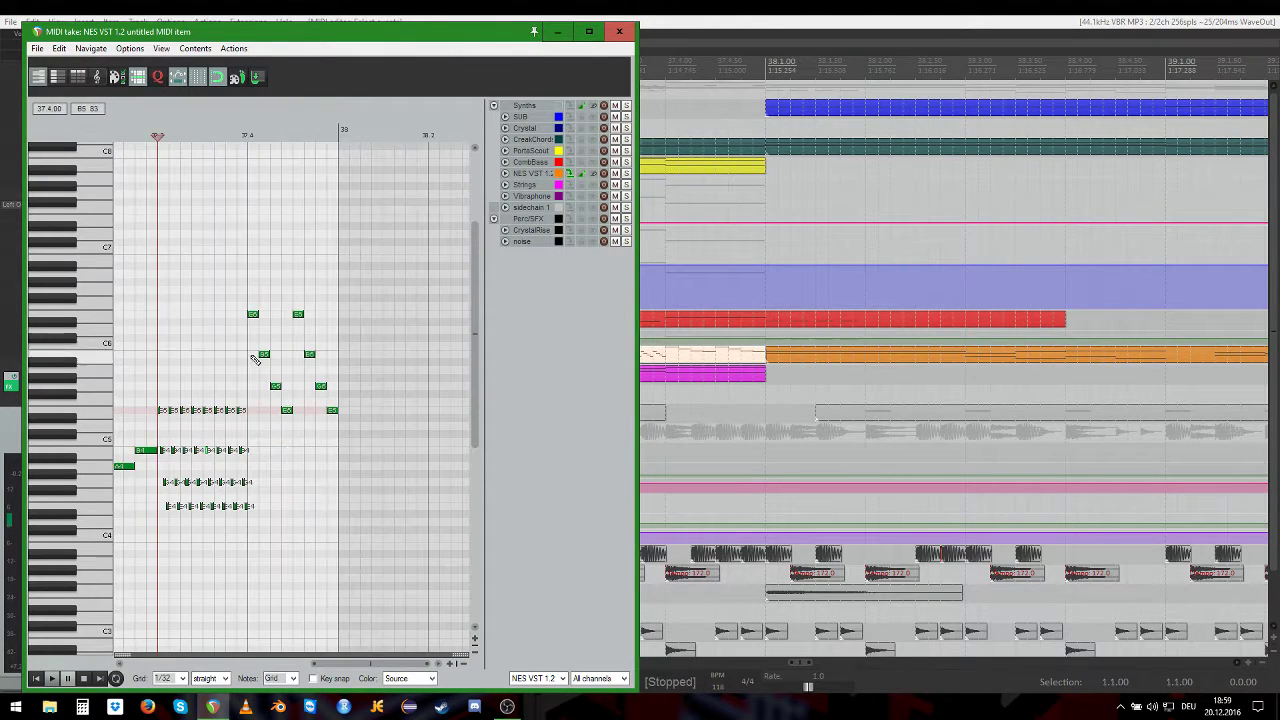
{"action": "scroll", "coordinate": [255, 360], "scroll_direction": "up", "scroll_amount": 1}
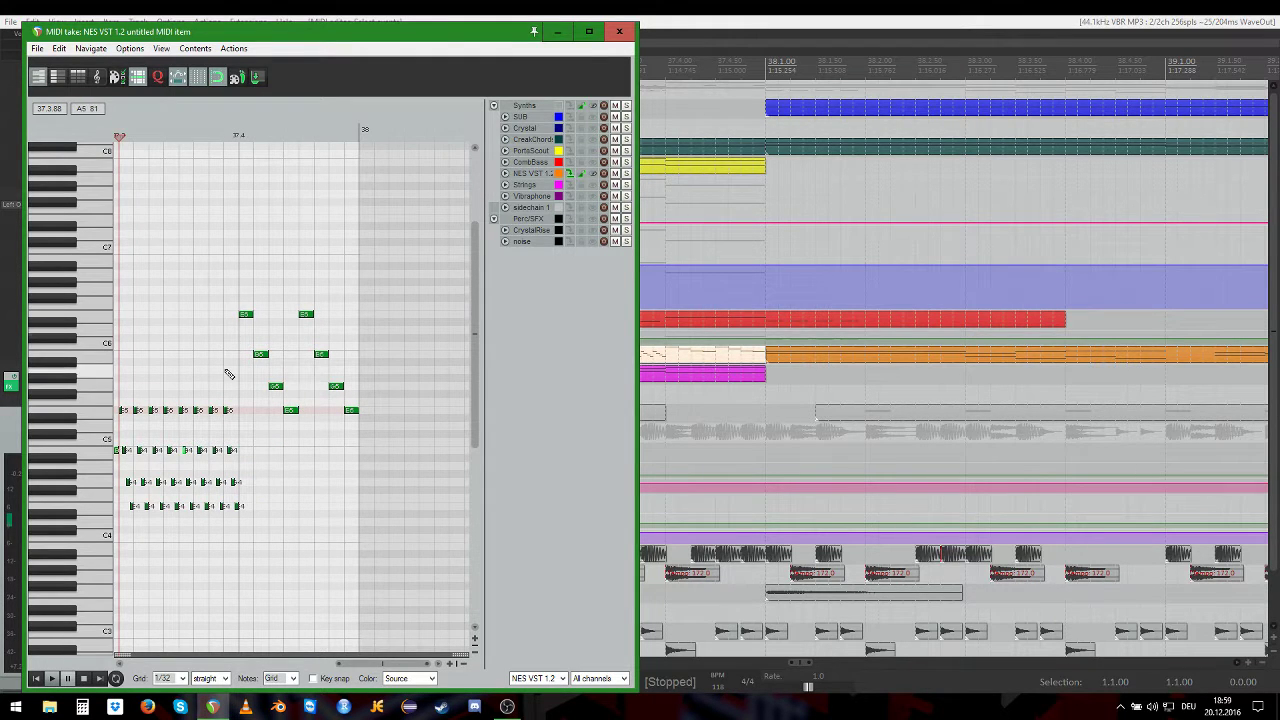
{"action": "scroll", "coordinate": [294, 366], "scroll_direction": "left", "scroll_amount": 3}
{"action": "key", "text": "space"}
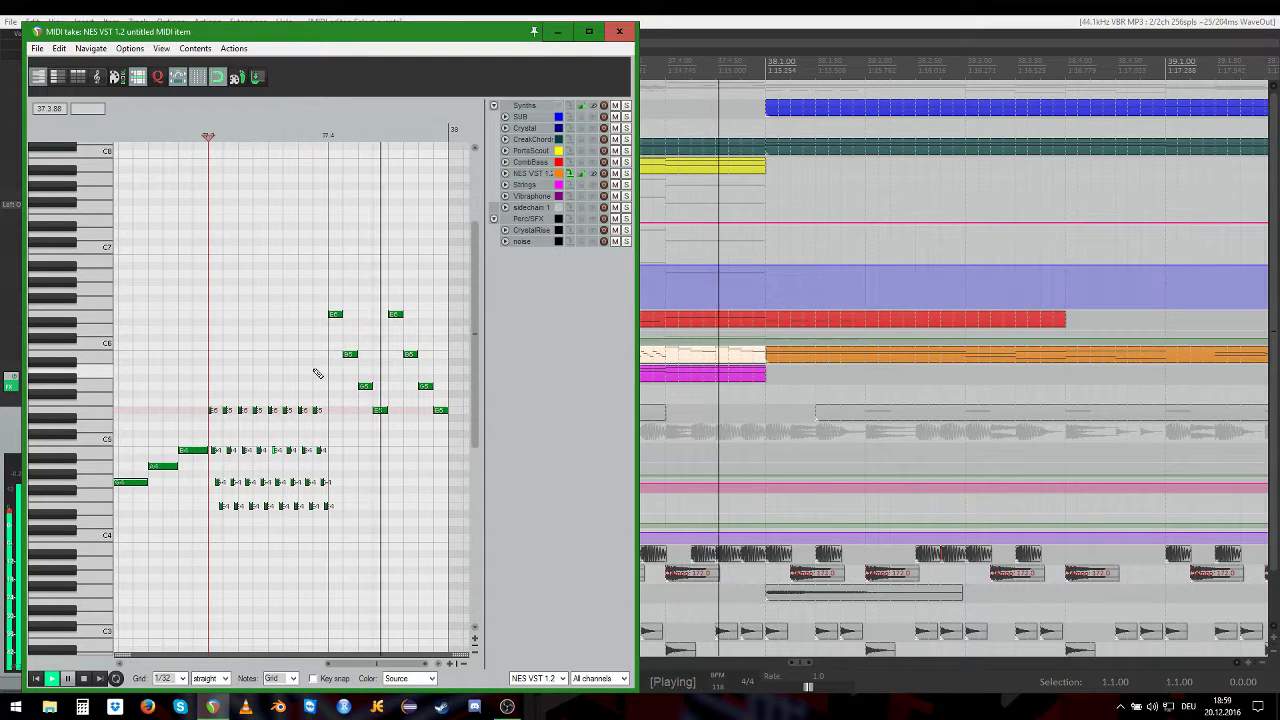
{"action": "key", "text": "space"}
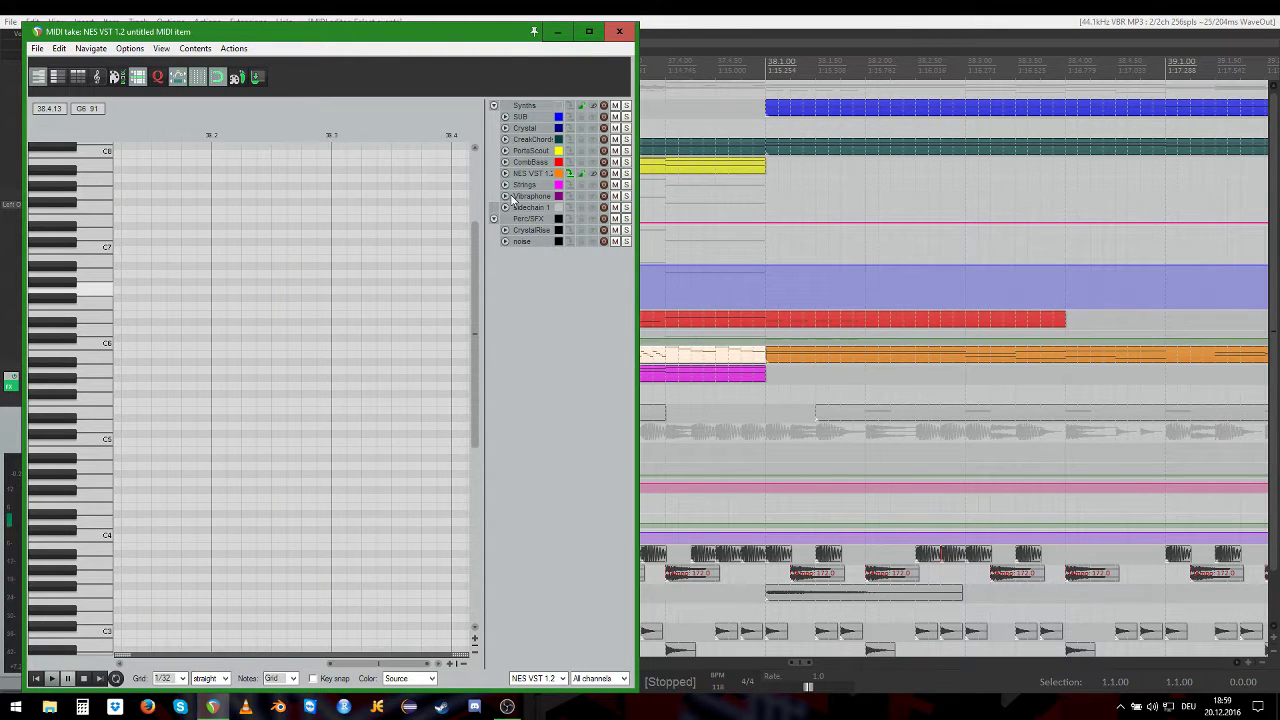
Step: Close the MIDI editor and set the play position to 36.4.00 in the arrange view
{"action": "left_click", "coordinate": [633, 38]}
{"action": "scroll", "coordinate": [541, 265], "scroll_direction": "down", "scroll_amount": 4}
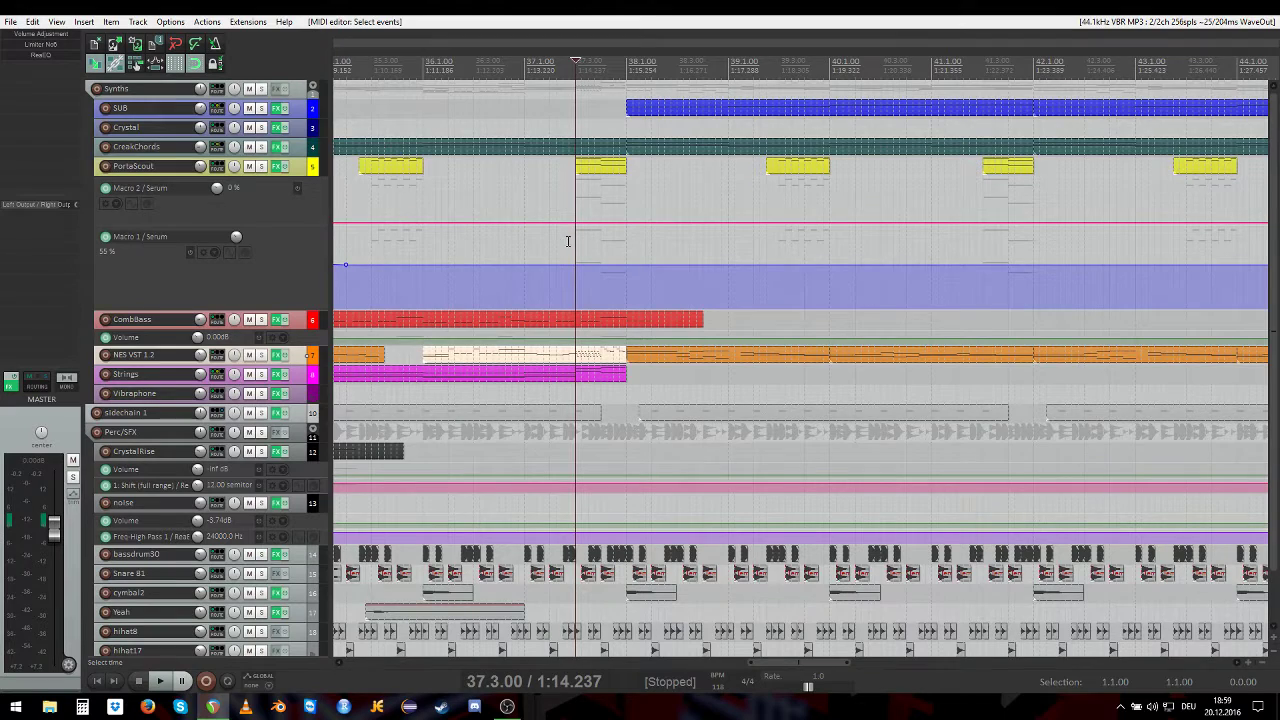
{"action": "scroll", "coordinate": [565, 245], "scroll_direction": "down", "scroll_amount": 2}
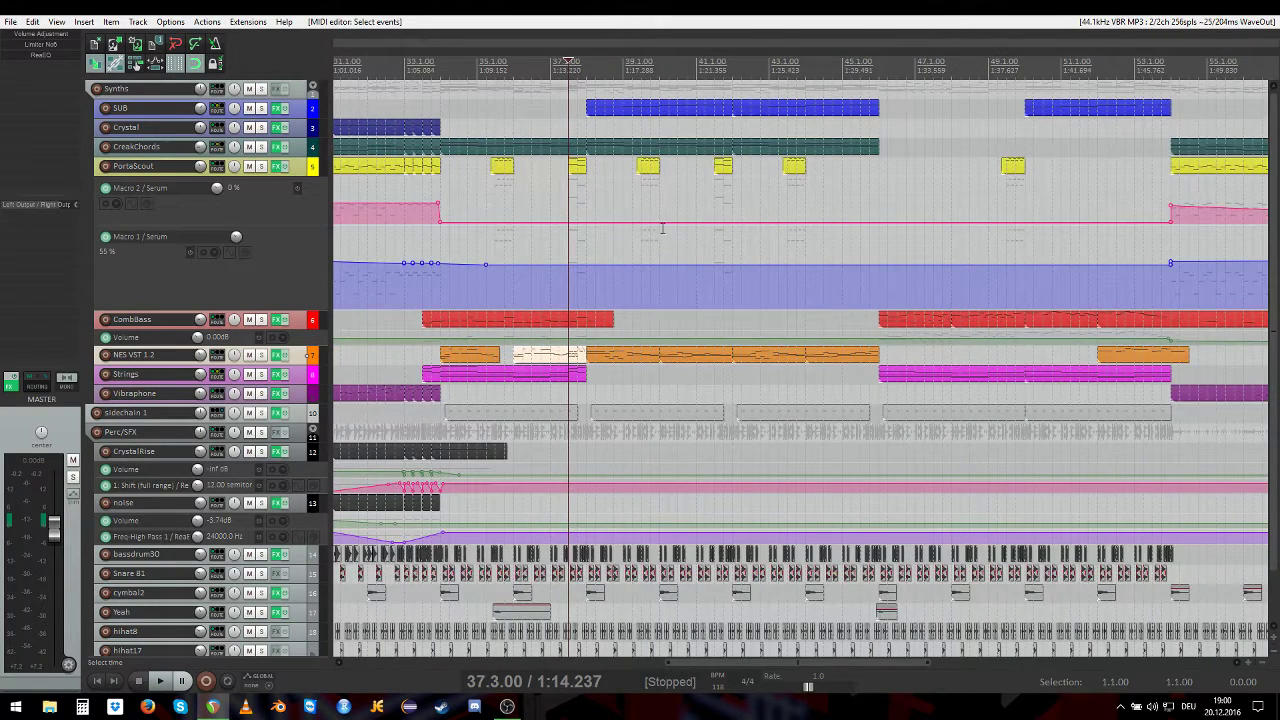
{"action": "scroll", "coordinate": [668, 214], "scroll_direction": "right", "scroll_amount": 1}
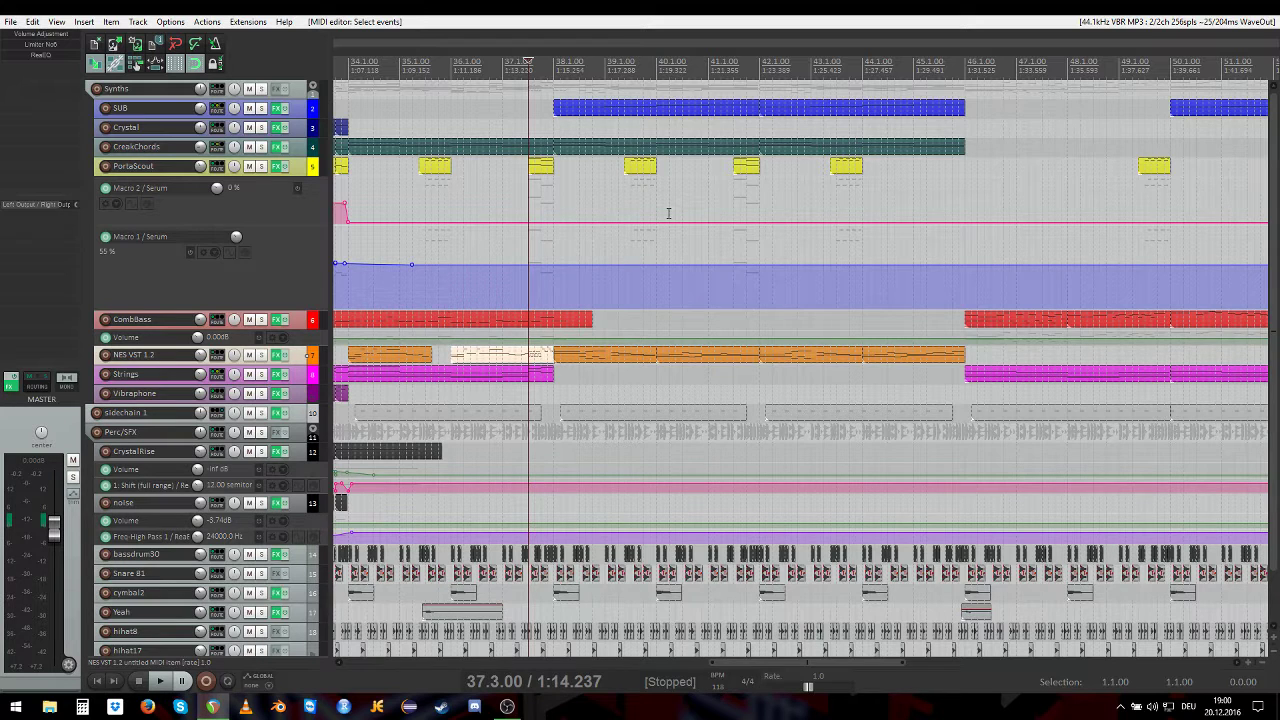
{"action": "scroll", "coordinate": [668, 213], "scroll_direction": "up", "scroll_amount": 1}
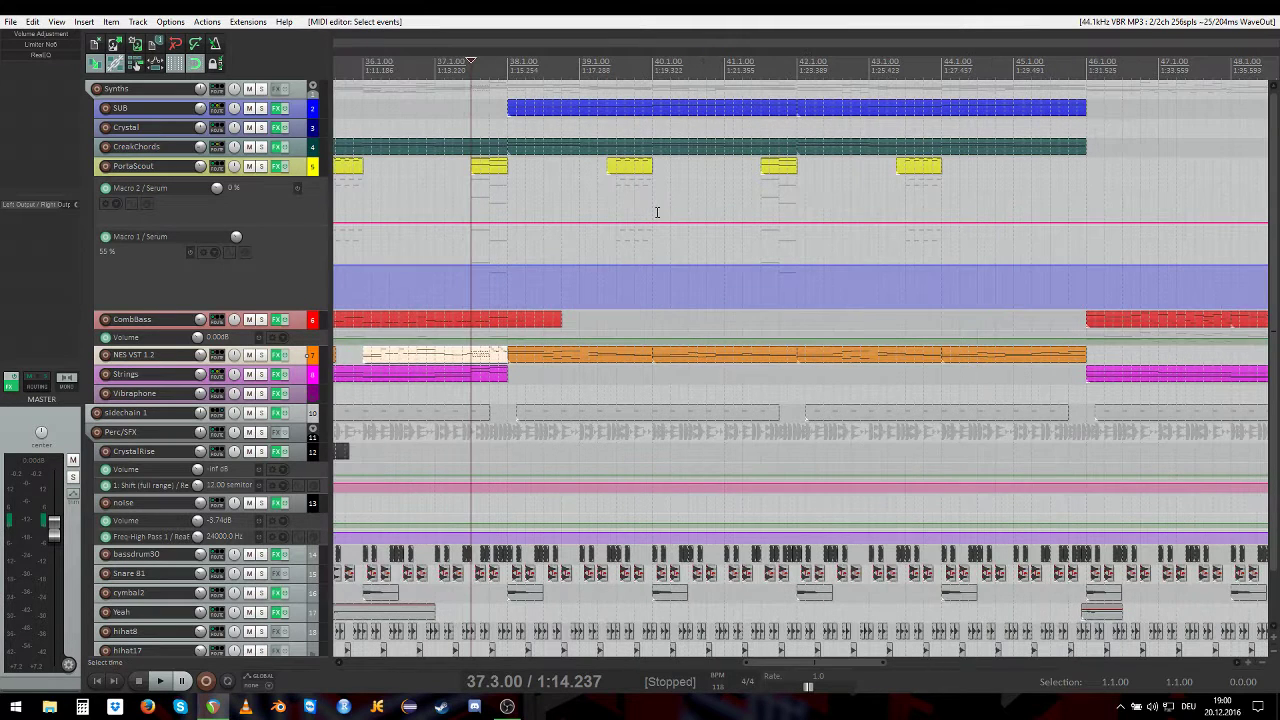
{"action": "scroll", "coordinate": [646, 213], "scroll_direction": "up", "scroll_amount": 1}
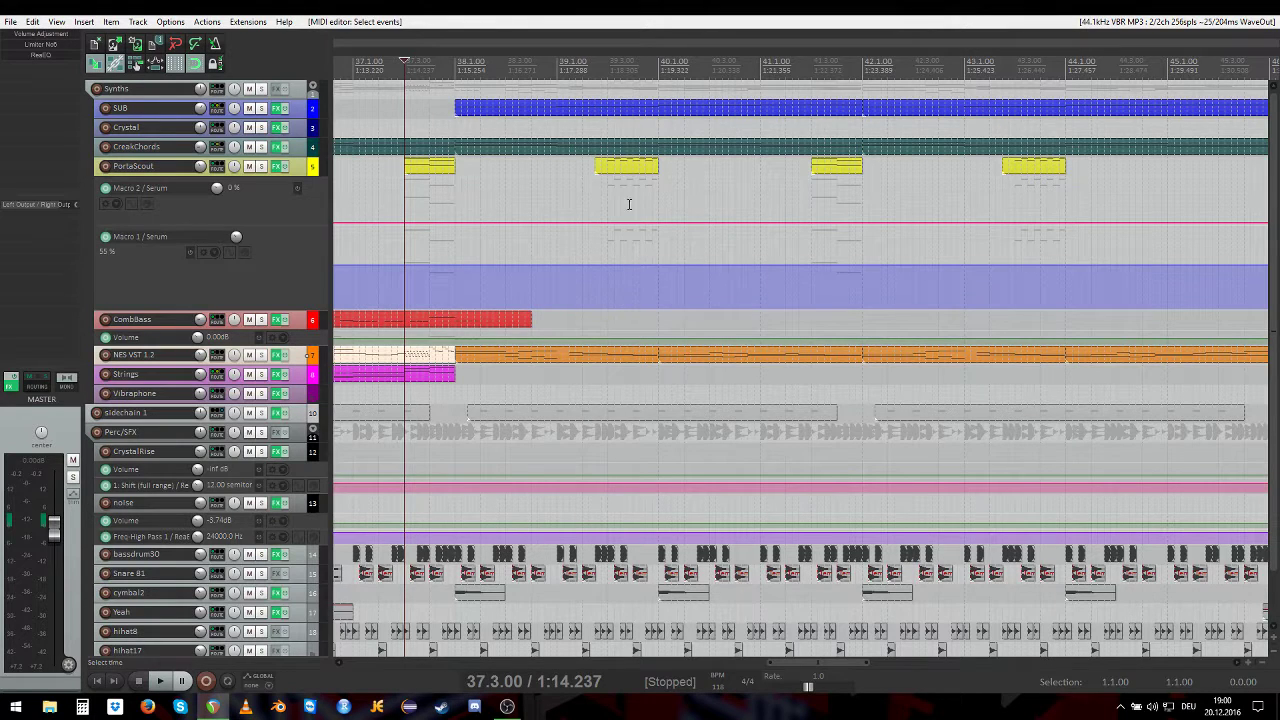
{"action": "scroll", "coordinate": [627, 183], "scroll_direction": "down", "scroll_amount": 3}
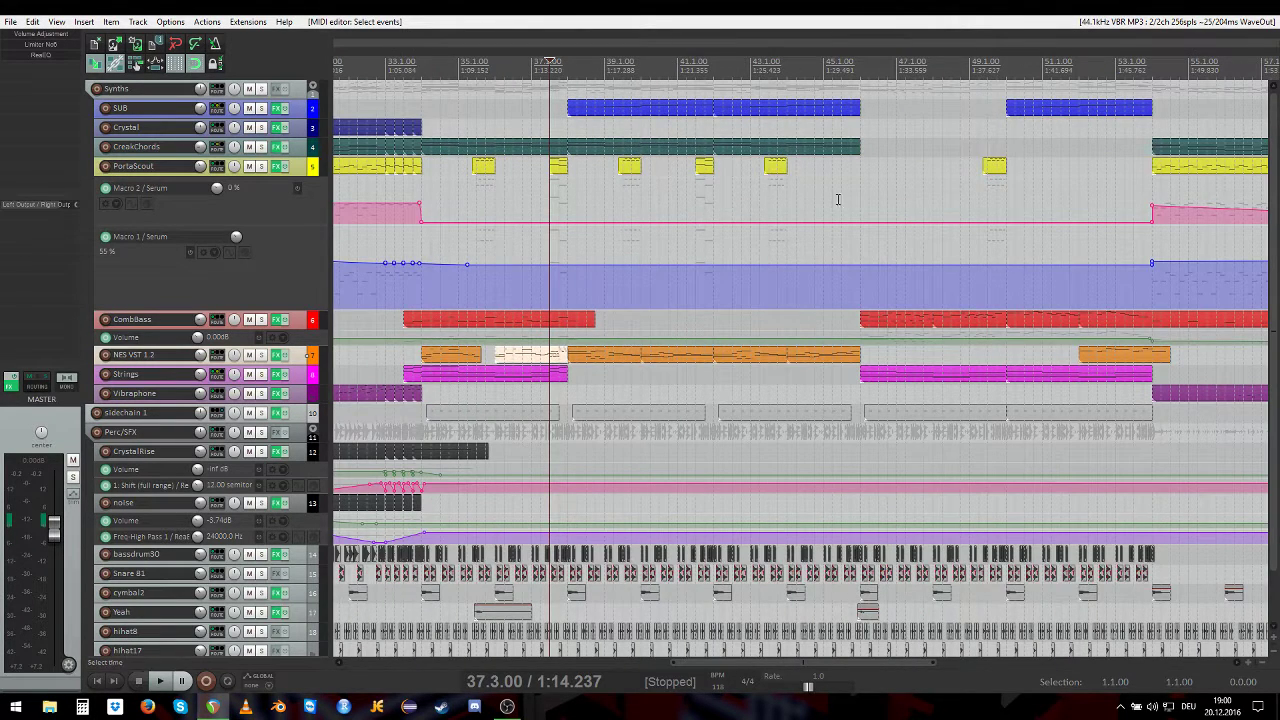
{"action": "scroll", "coordinate": [678, 185], "scroll_direction": "up", "scroll_amount": 1}
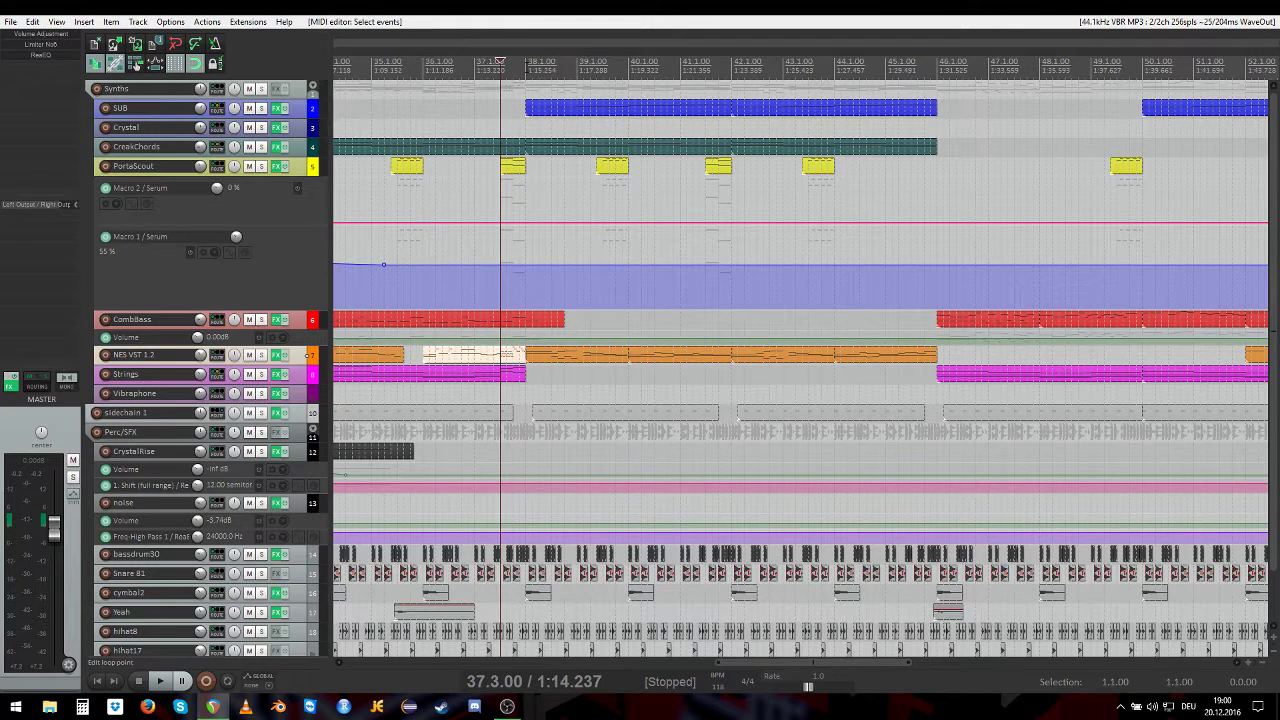
{"action": "scroll", "coordinate": [644, 152], "scroll_direction": "down", "scroll_amount": 1}
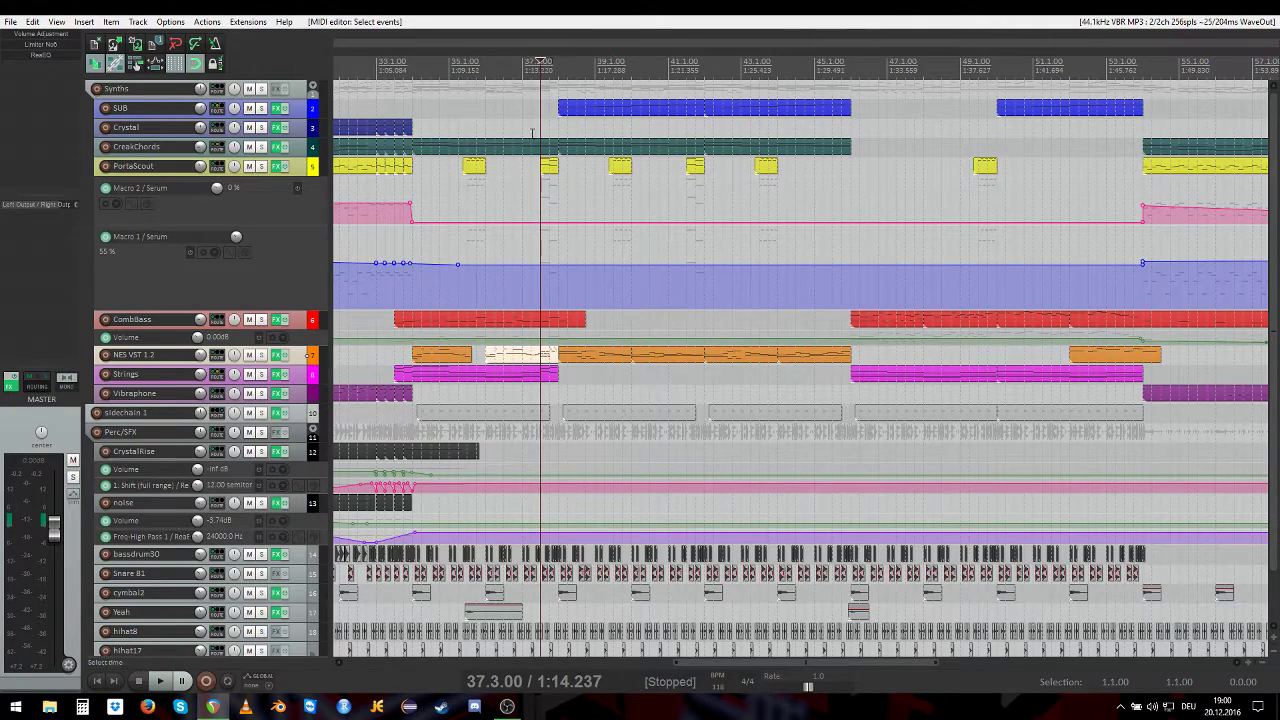
{"action": "scroll", "coordinate": [532, 132], "scroll_direction": "down", "scroll_amount": 3}
{"action": "scroll", "coordinate": [481, 300], "scroll_direction": "up", "scroll_amount": 1}
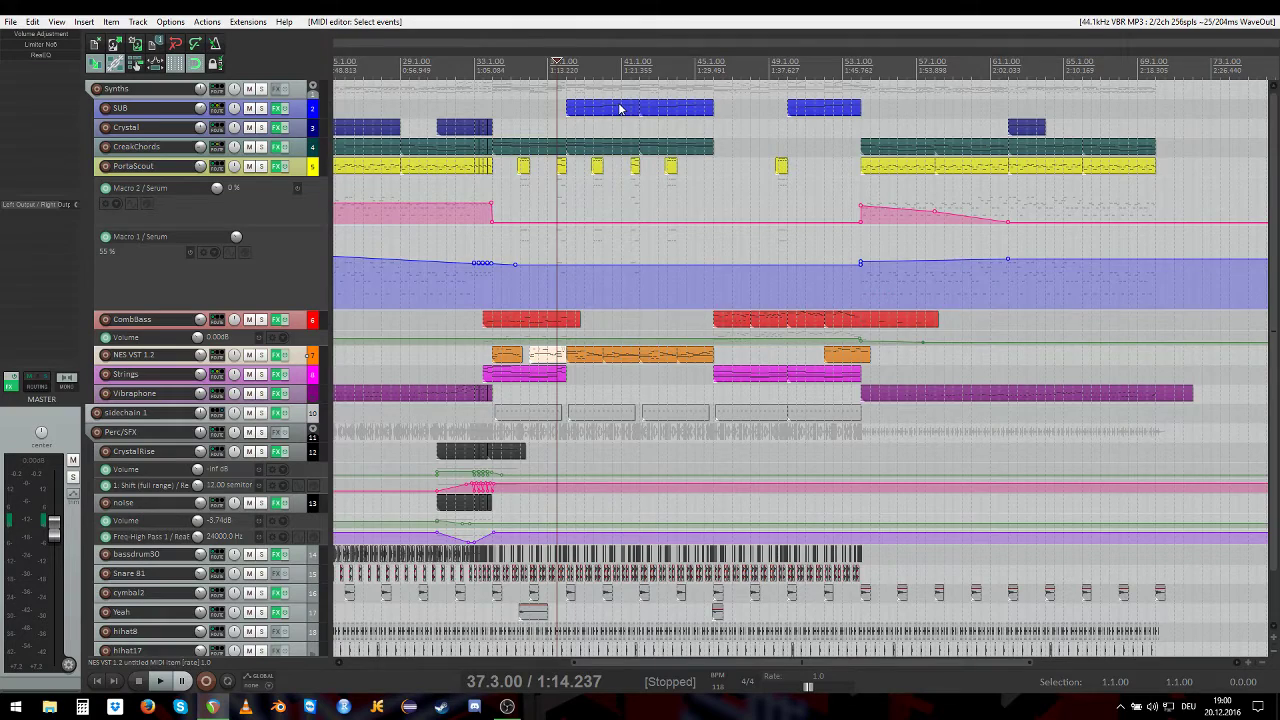
{"action": "scroll", "coordinate": [540, 300], "scroll_direction": "up", "scroll_amount": 3}
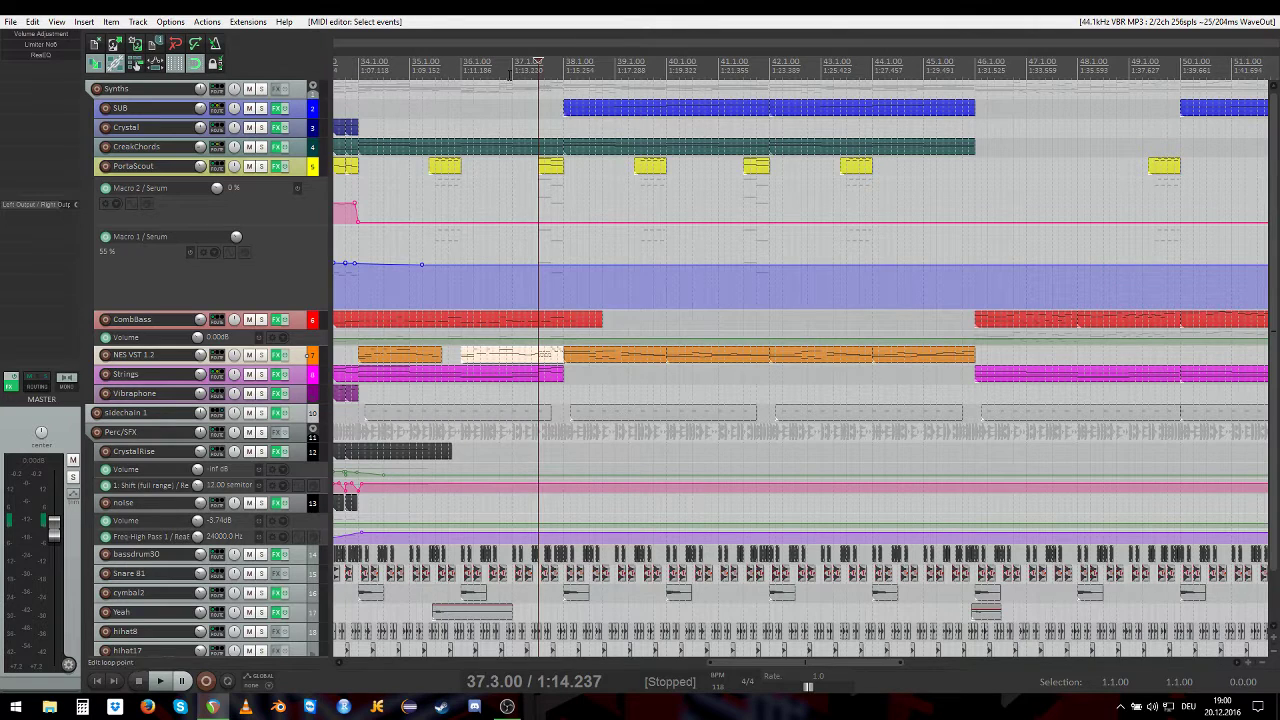
{"action": "left_click", "coordinate": [497, 62]}
Step: Play the song from 36.4.00, then stop and set the edit position to 46.4.58
{"action": "key", "text": "space"}
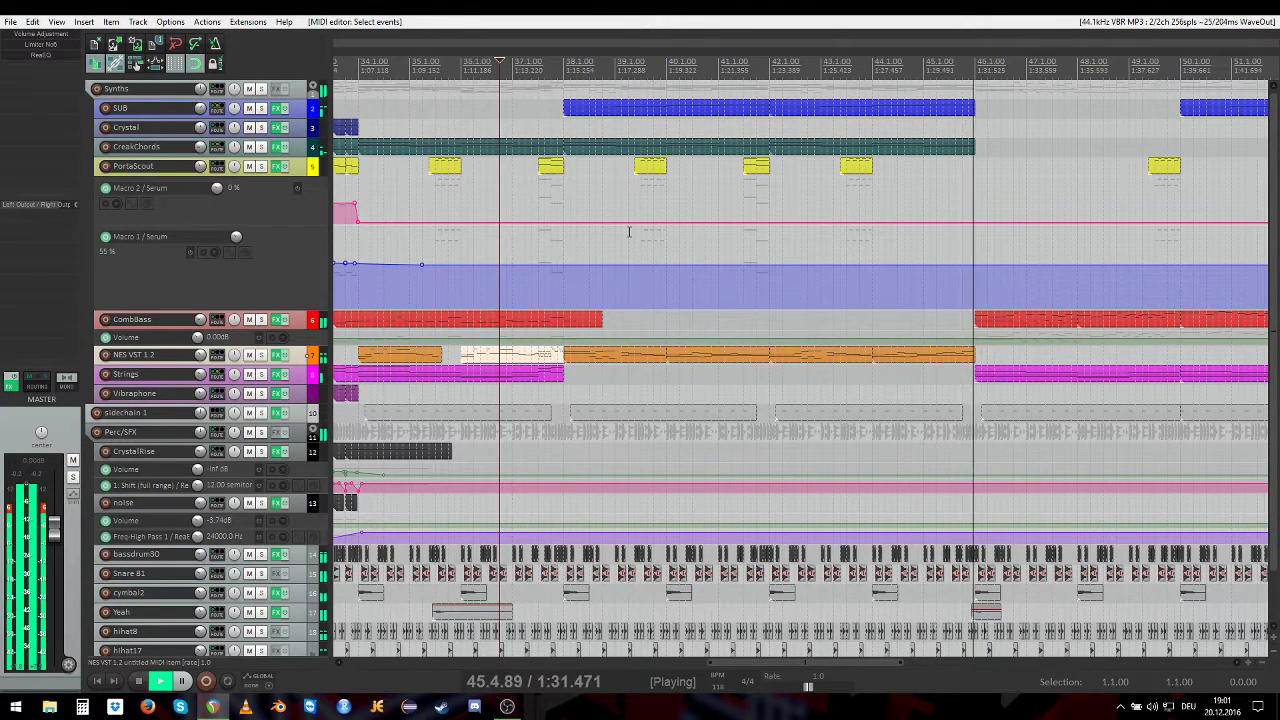
{"action": "scroll", "coordinate": [1013, 293], "scroll_direction": "down", "scroll_amount": 3}
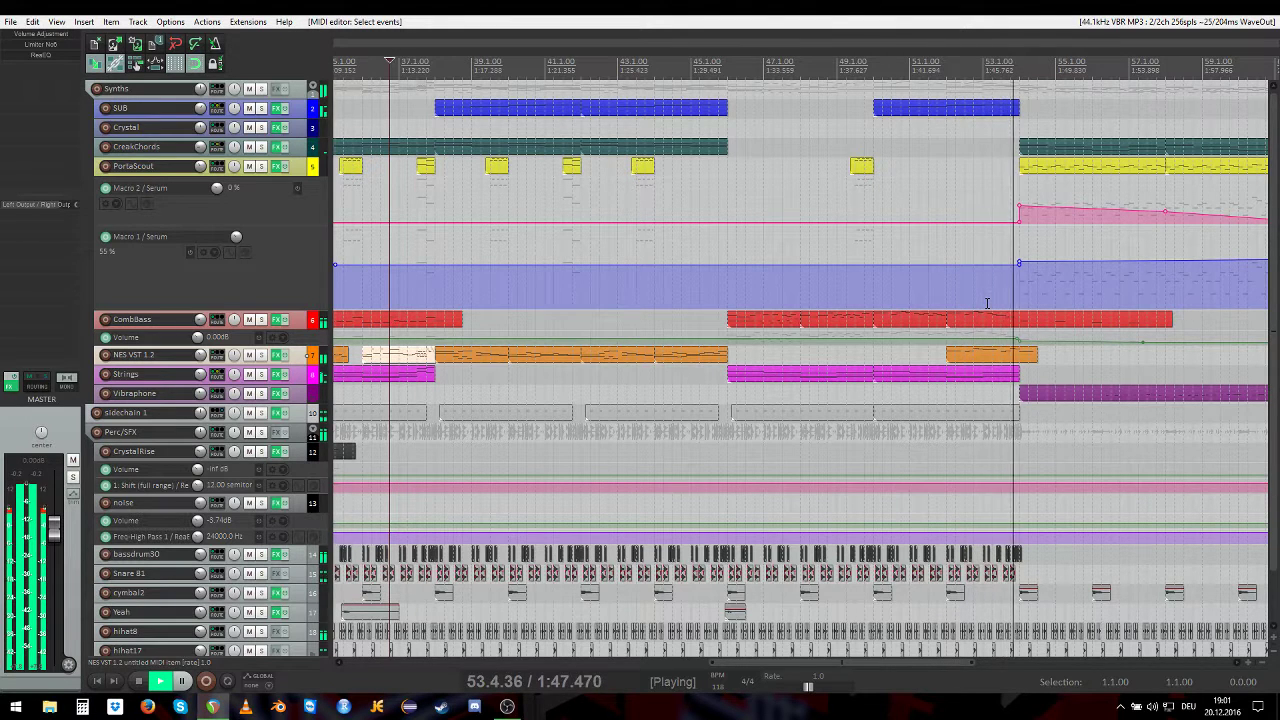
{"action": "key", "text": "space"}
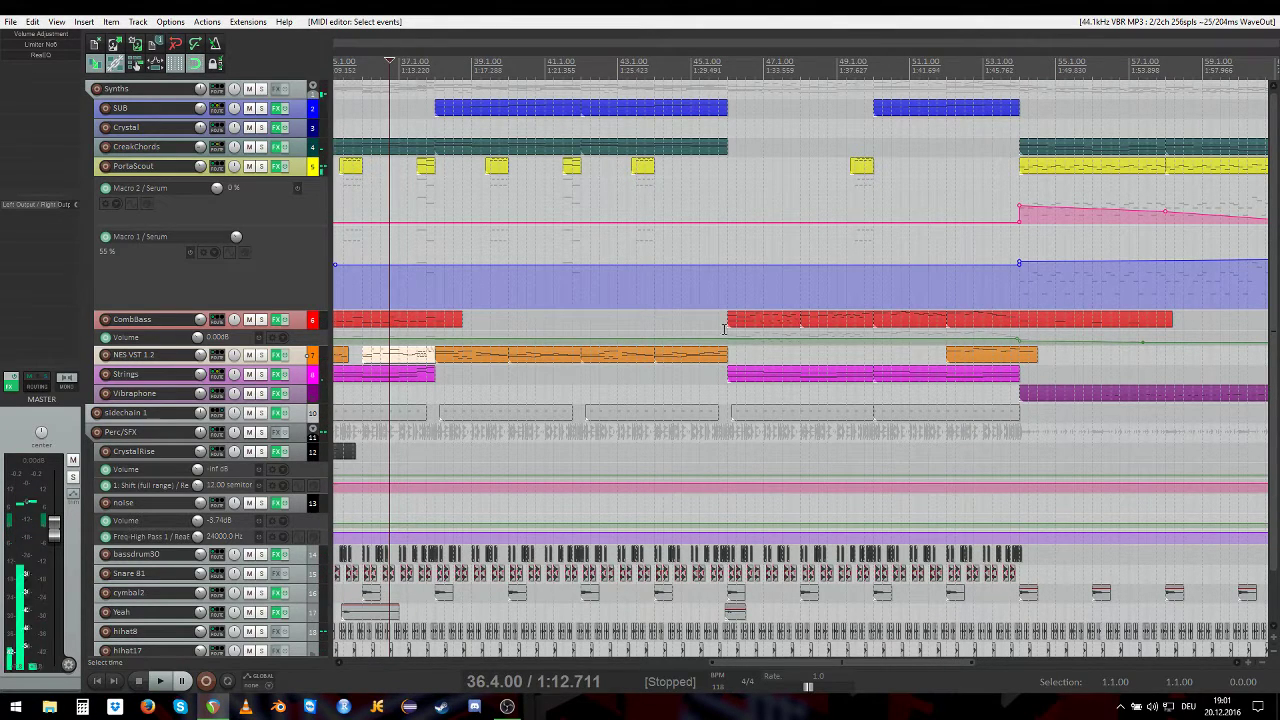
{"action": "left_click", "coordinate": [738, 230]}
{"action": "left_click", "coordinate": [760, 300]}
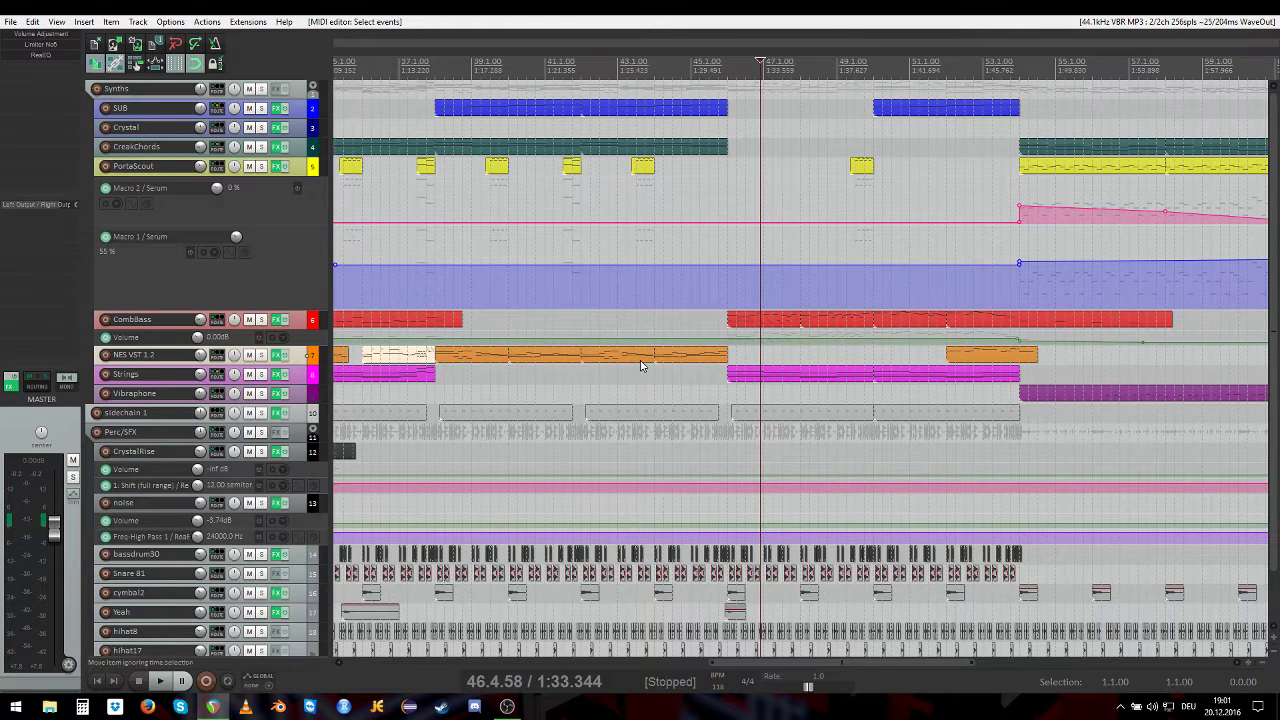
Step: Select the NES VST 1.2 and CombBass items and briefly play from bar 50
{"action": "left_click", "coordinate": [591, 357]}
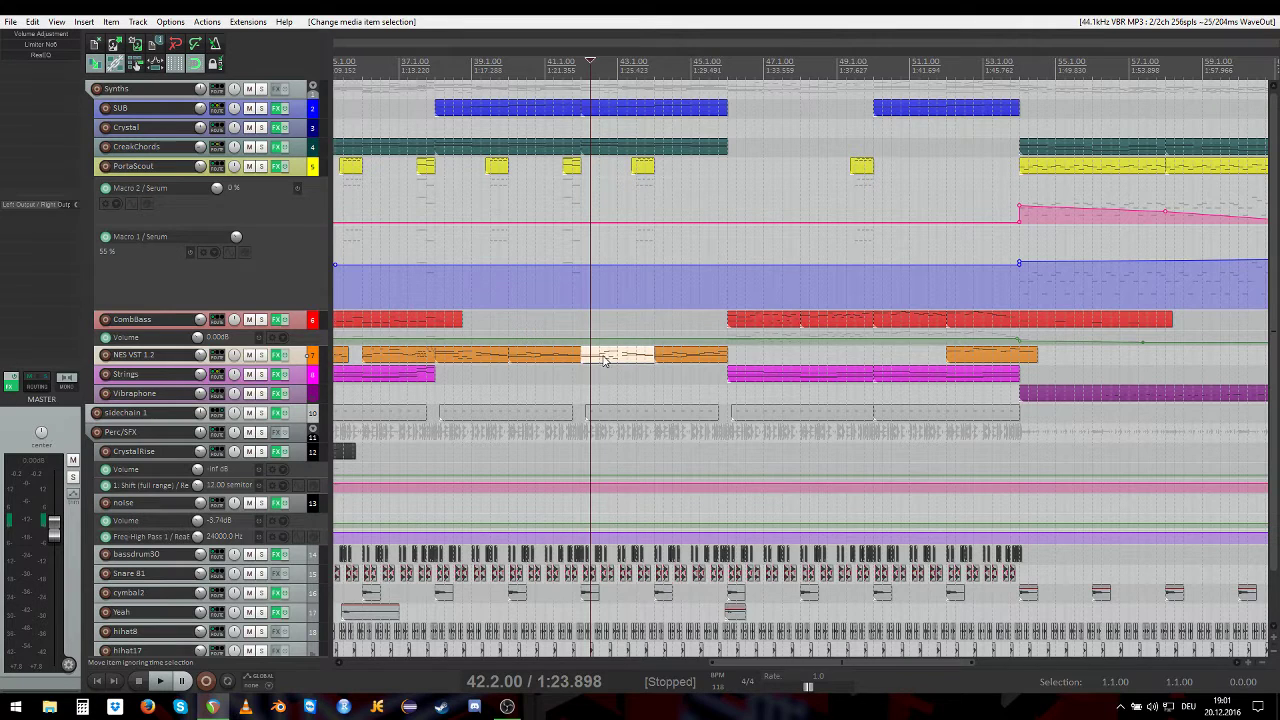
{"action": "left_click", "coordinate": [946, 312]}
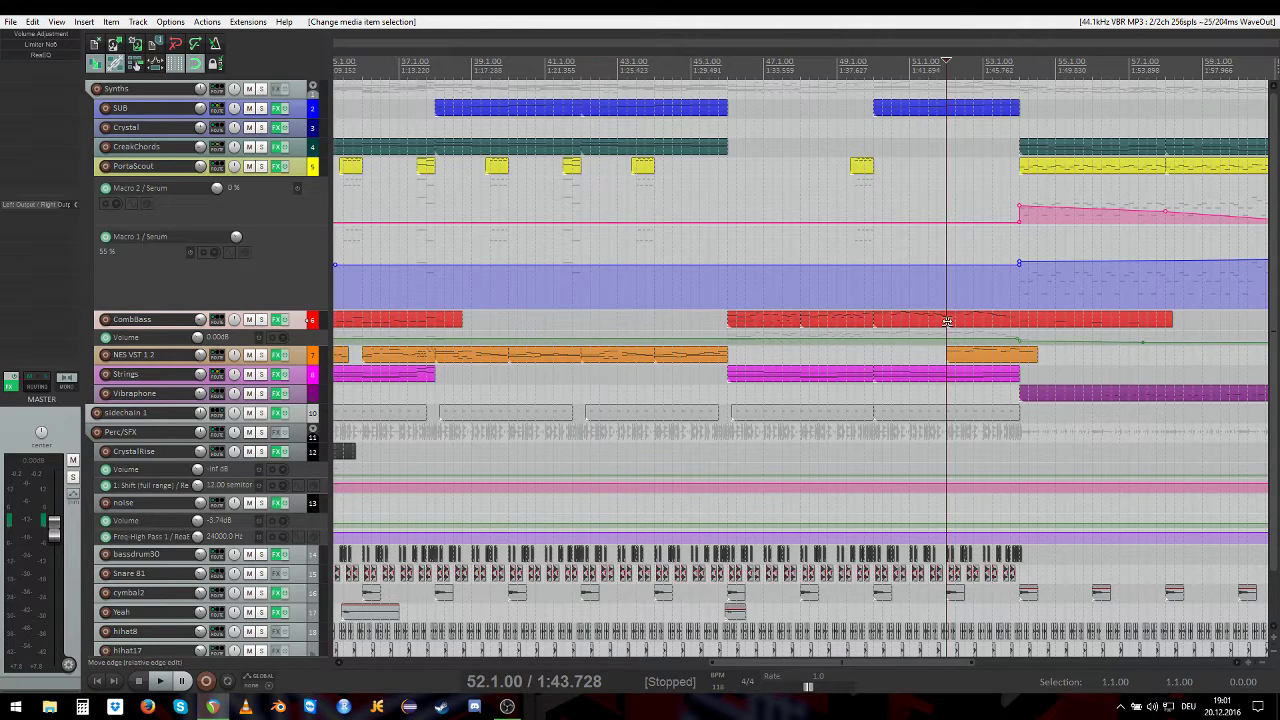
{"action": "left_click", "coordinate": [874, 322]}
{"action": "key", "text": "space"}
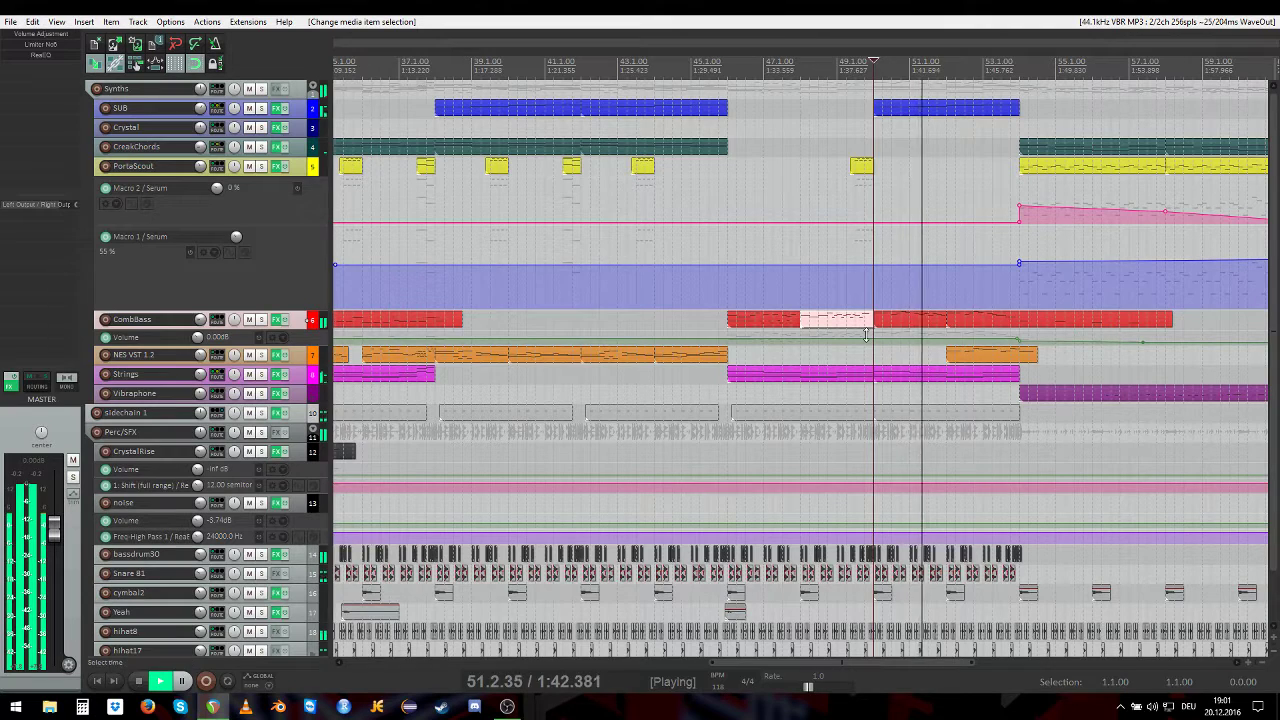
{"action": "key", "text": "space"}
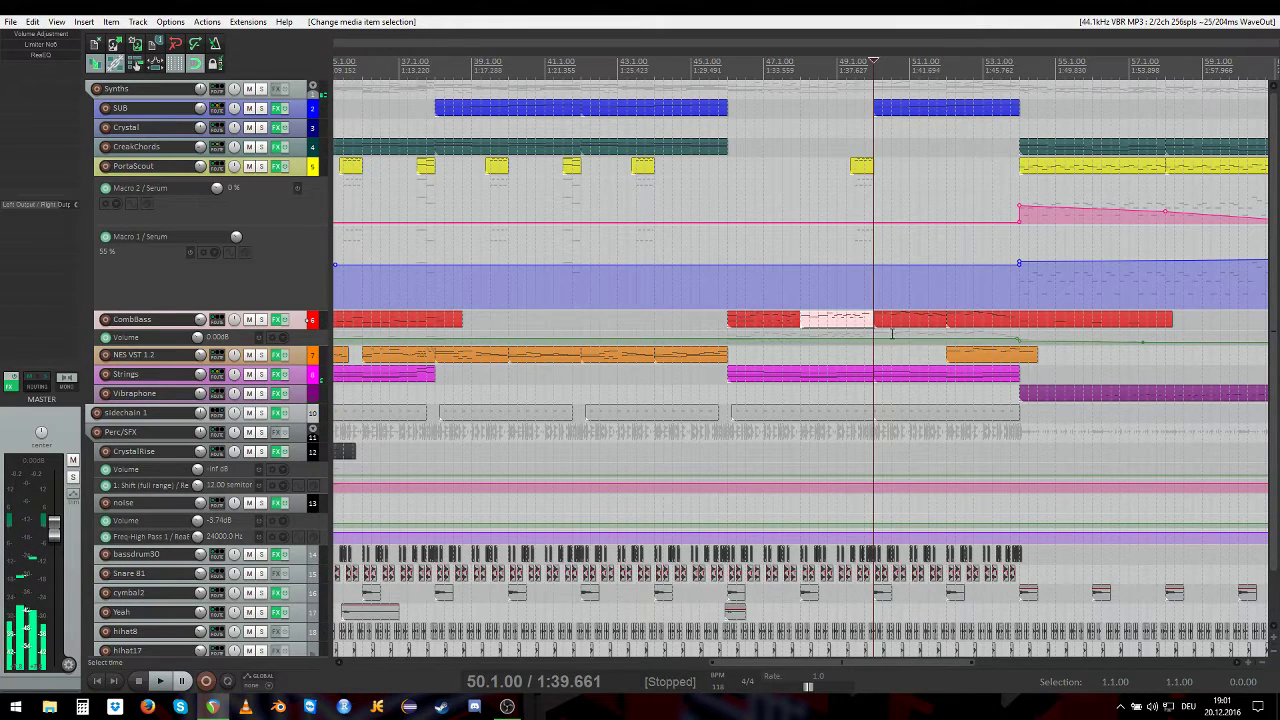
Step: Set the edit position to bar 54 (1:47.796), where the Vibraphone part begins
{"action": "scroll", "coordinate": [880, 335], "scroll_direction": "down", "scroll_amount": 2}
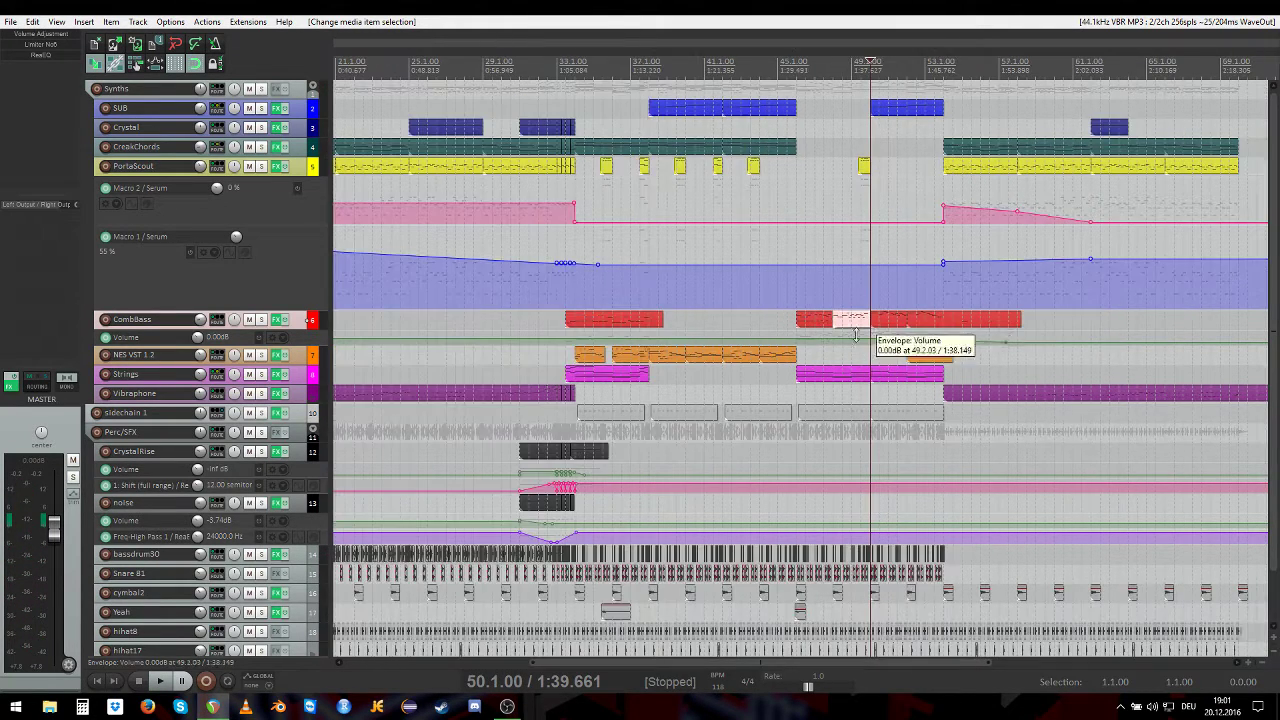
{"action": "scroll", "coordinate": [855, 335], "scroll_direction": "down", "scroll_amount": 2}
{"action": "scroll", "coordinate": [860, 270], "scroll_direction": "up", "scroll_amount": 2}
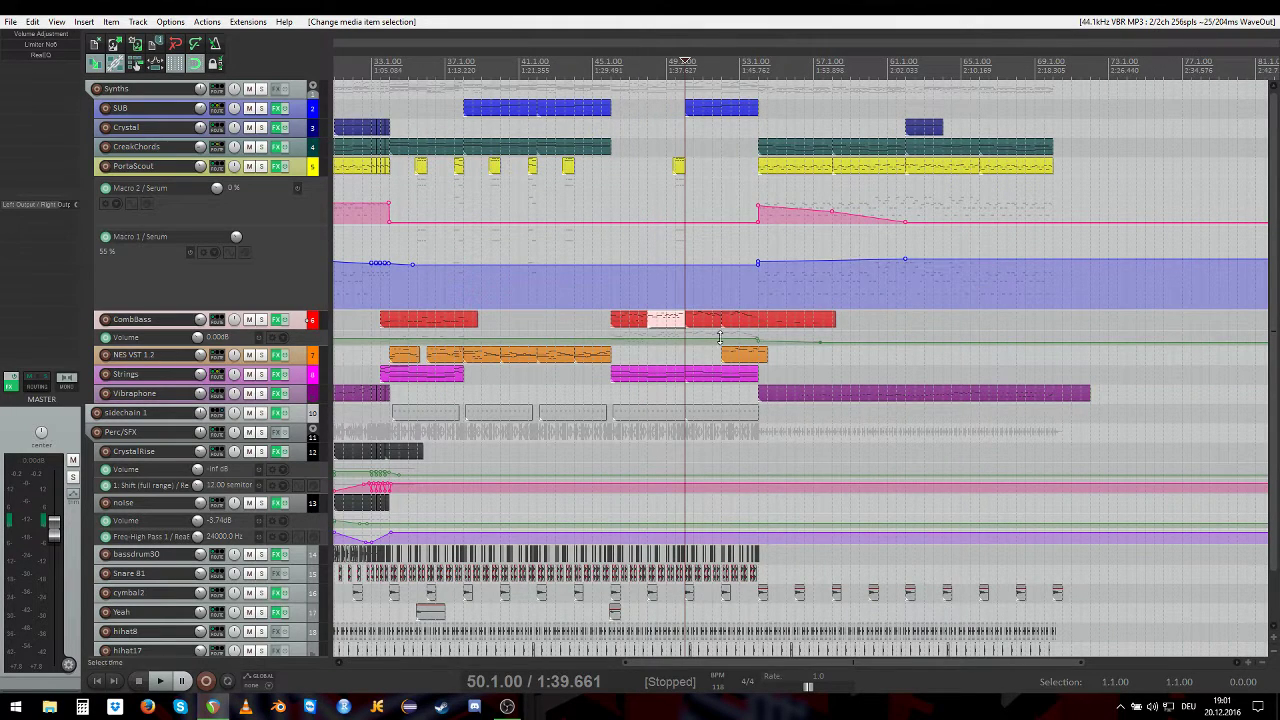
{"action": "scroll", "coordinate": [740, 378], "scroll_direction": "up", "scroll_amount": 1}
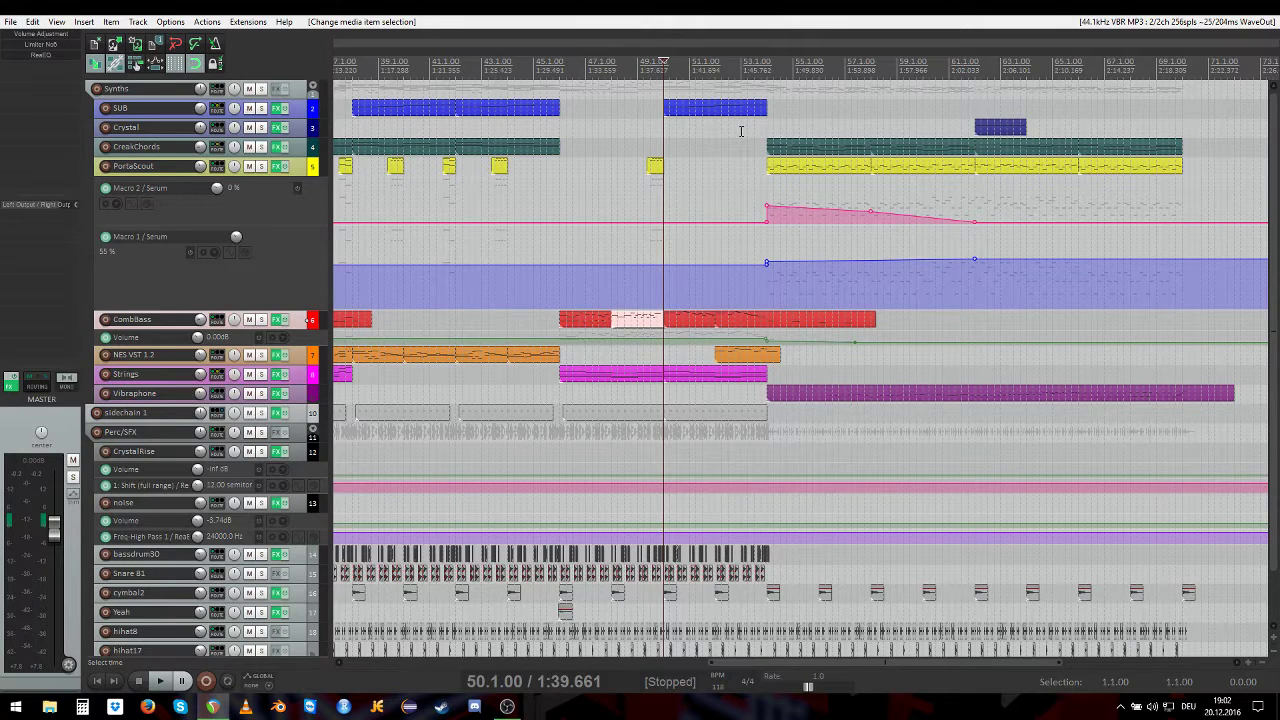
{"action": "left_click", "coordinate": [766, 68]}
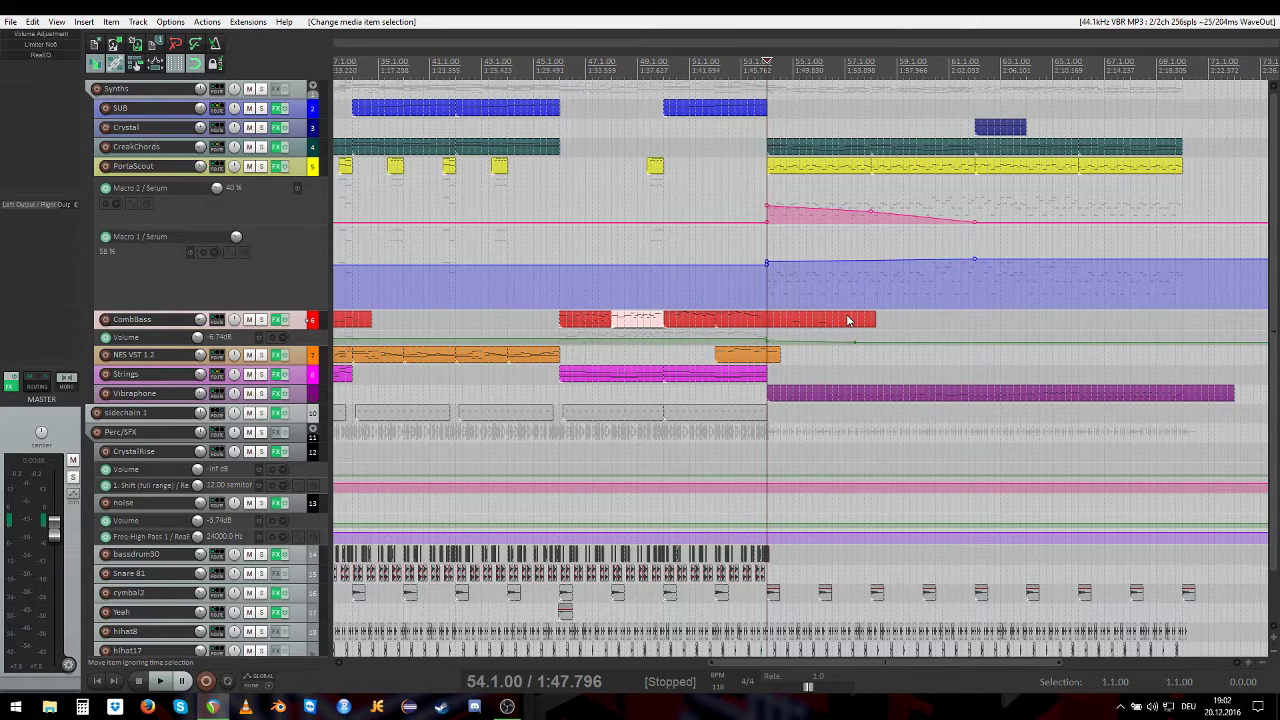
Step: Place the edit position at 12.4.25 (0:24.026), the start of the first Vibraphone part
{"action": "scroll", "coordinate": [847, 320], "scroll_direction": "down", "scroll_amount": 4}
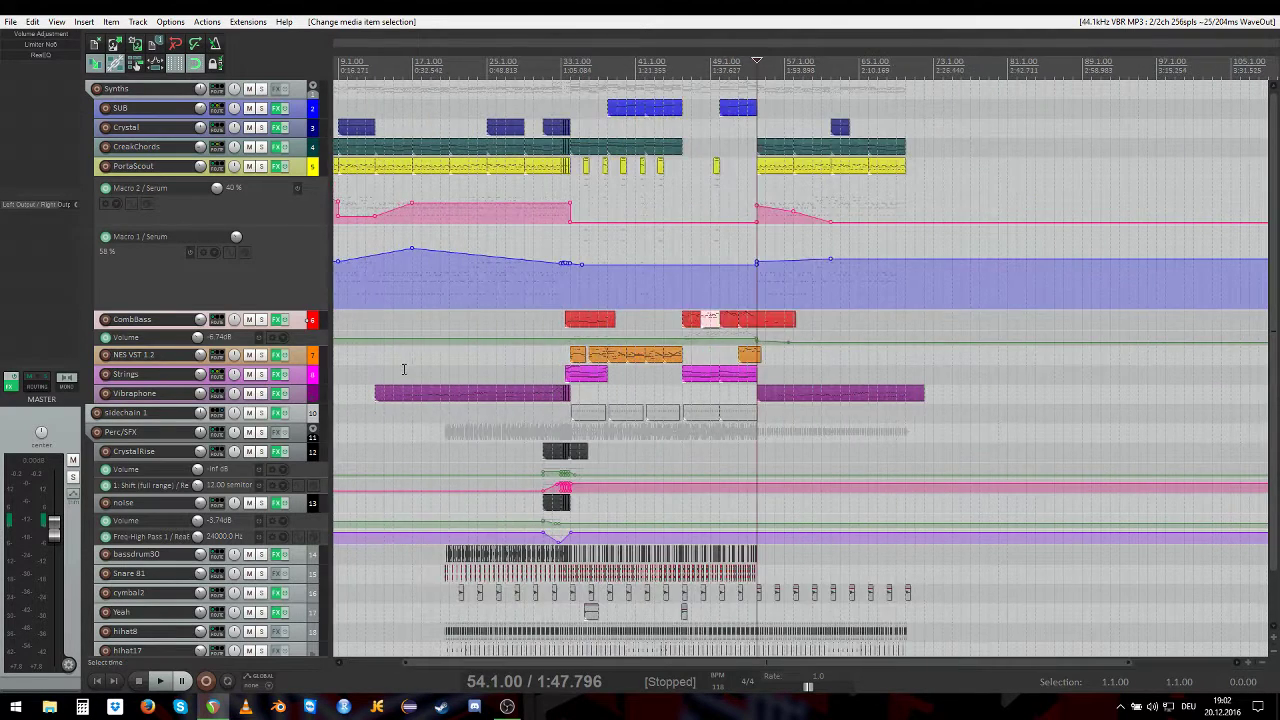
{"action": "left_click", "coordinate": [387, 97]}
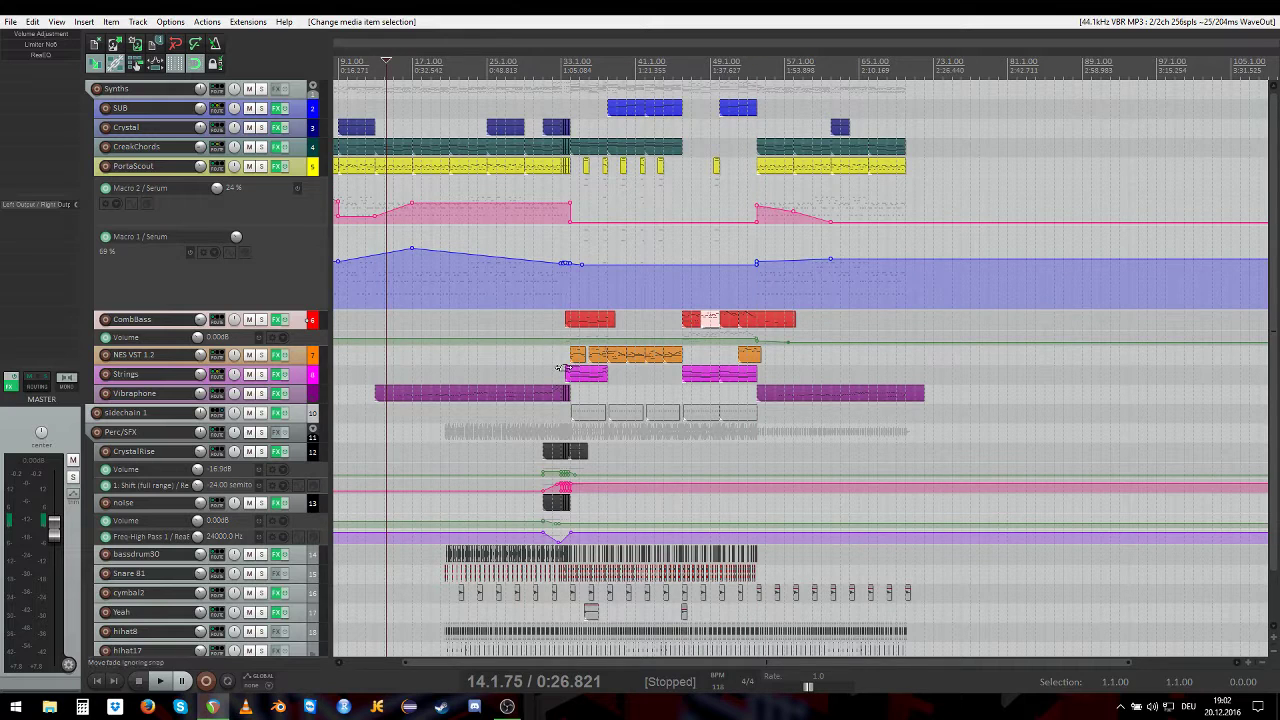
{"action": "scroll", "coordinate": [369, 281], "scroll_direction": "up", "scroll_amount": 1}
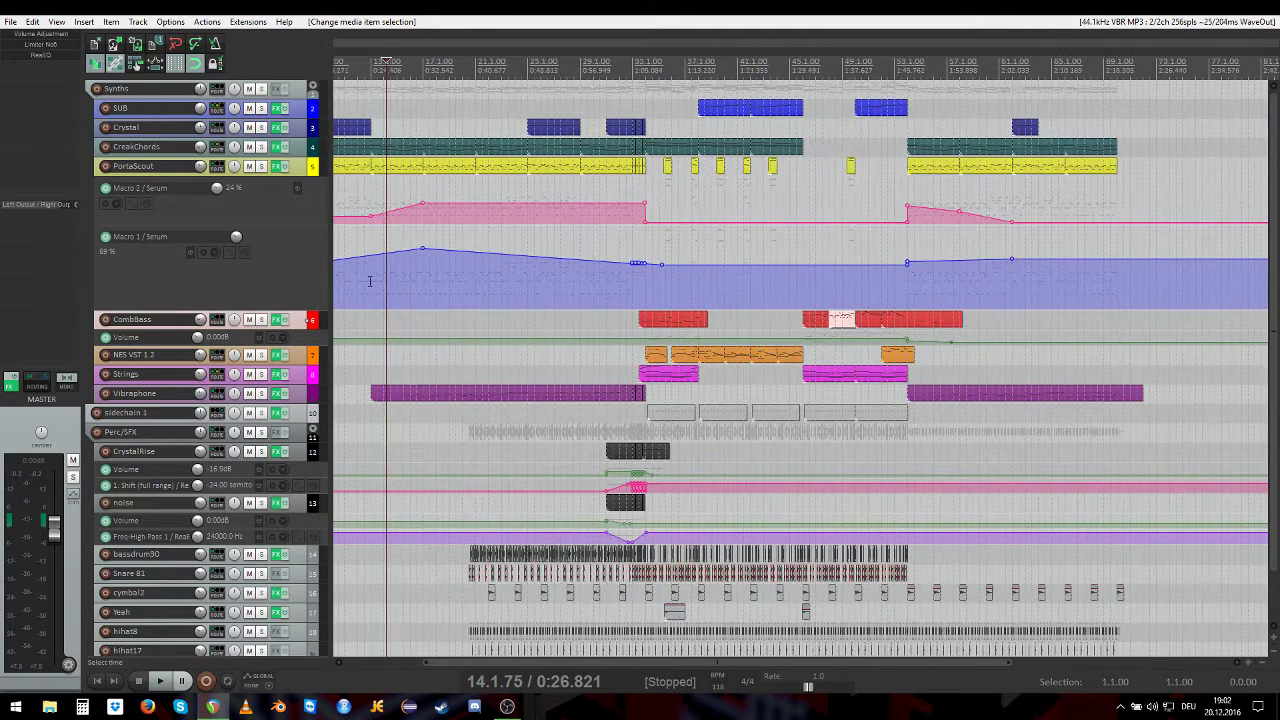
{"action": "left_click", "coordinate": [369, 66]}
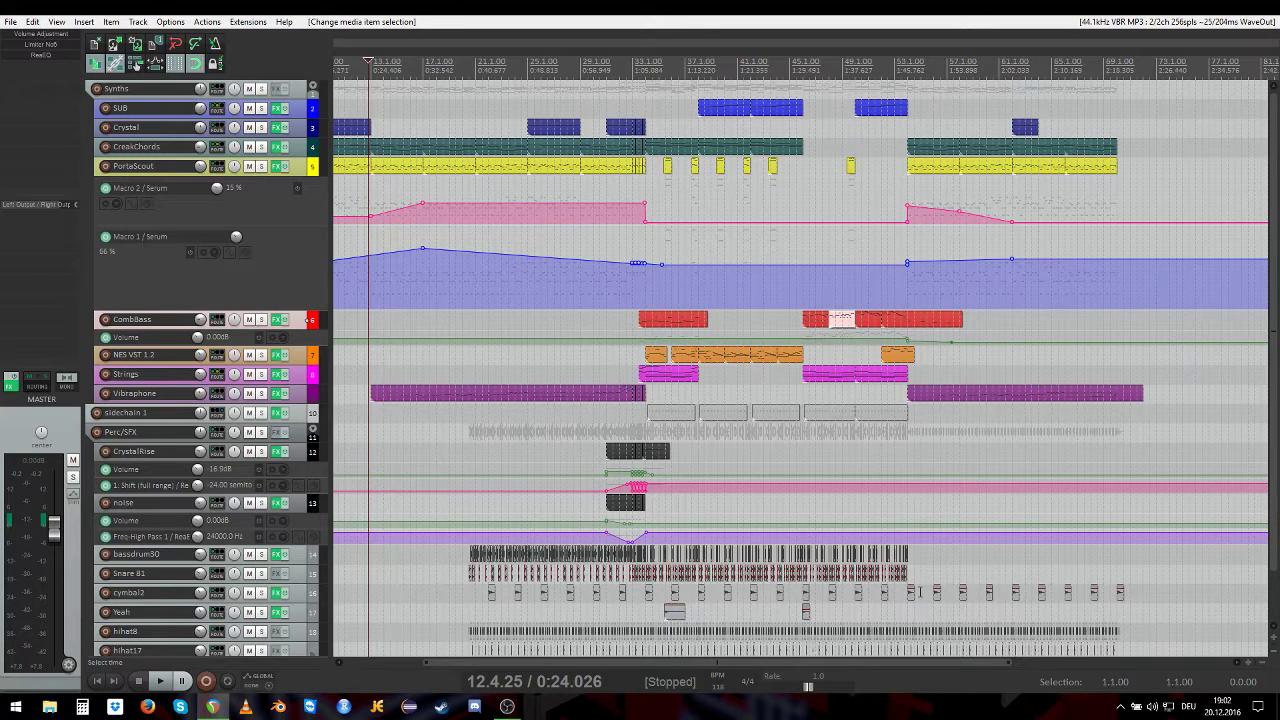
{"action": "scroll", "coordinate": [1274, 578], "scroll_direction": "down", "scroll_amount": 2}
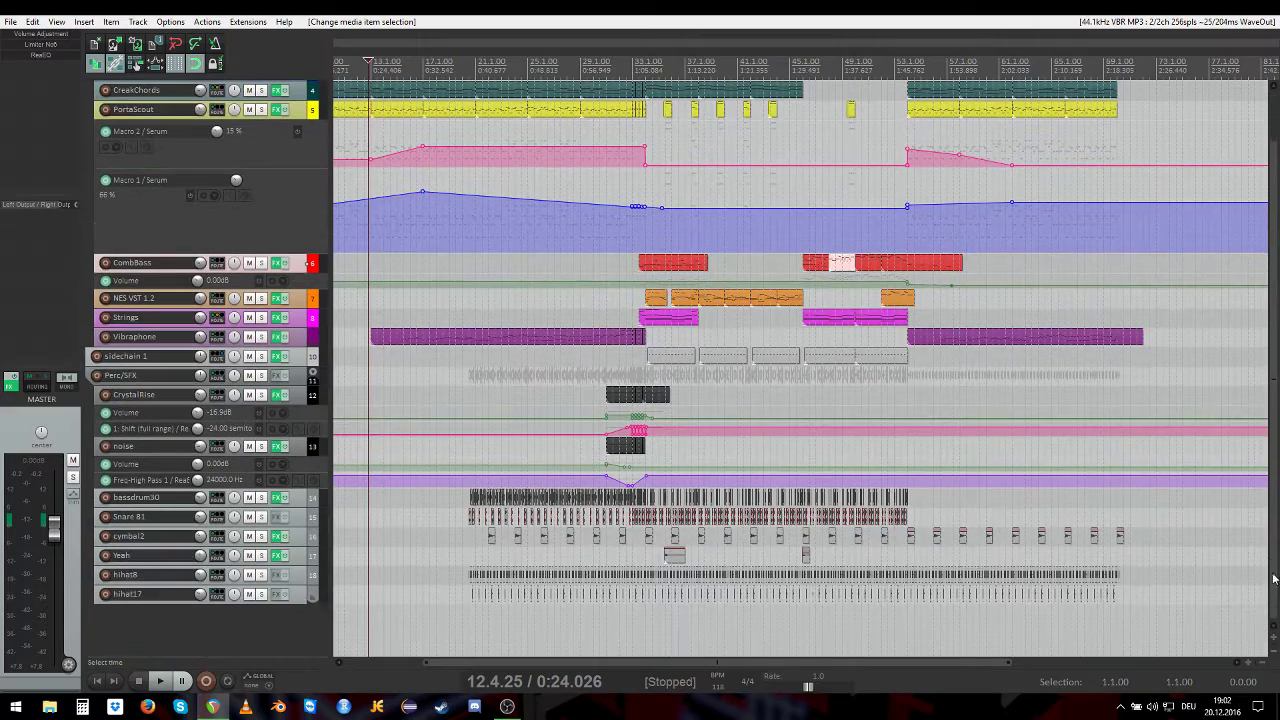
{"action": "scroll", "coordinate": [947, 573], "scroll_direction": "up", "scroll_amount": 4}
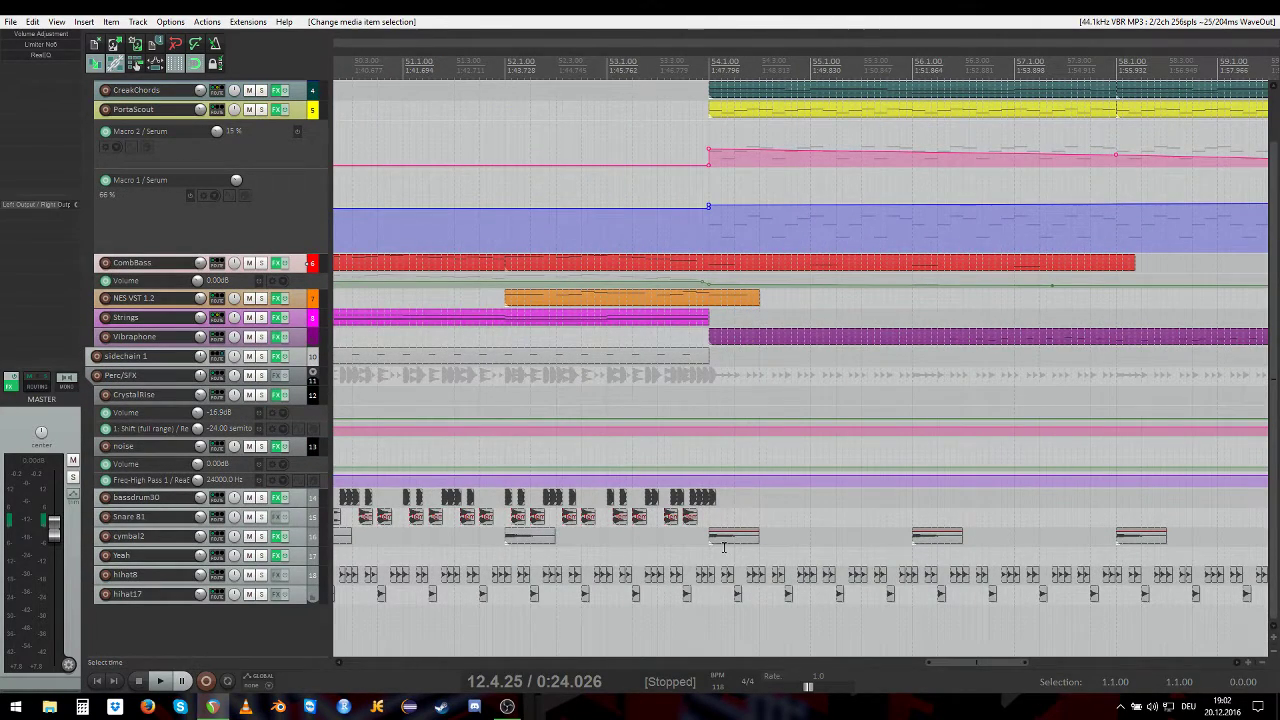
{"action": "scroll", "coordinate": [730, 546], "scroll_direction": "down", "scroll_amount": 4}
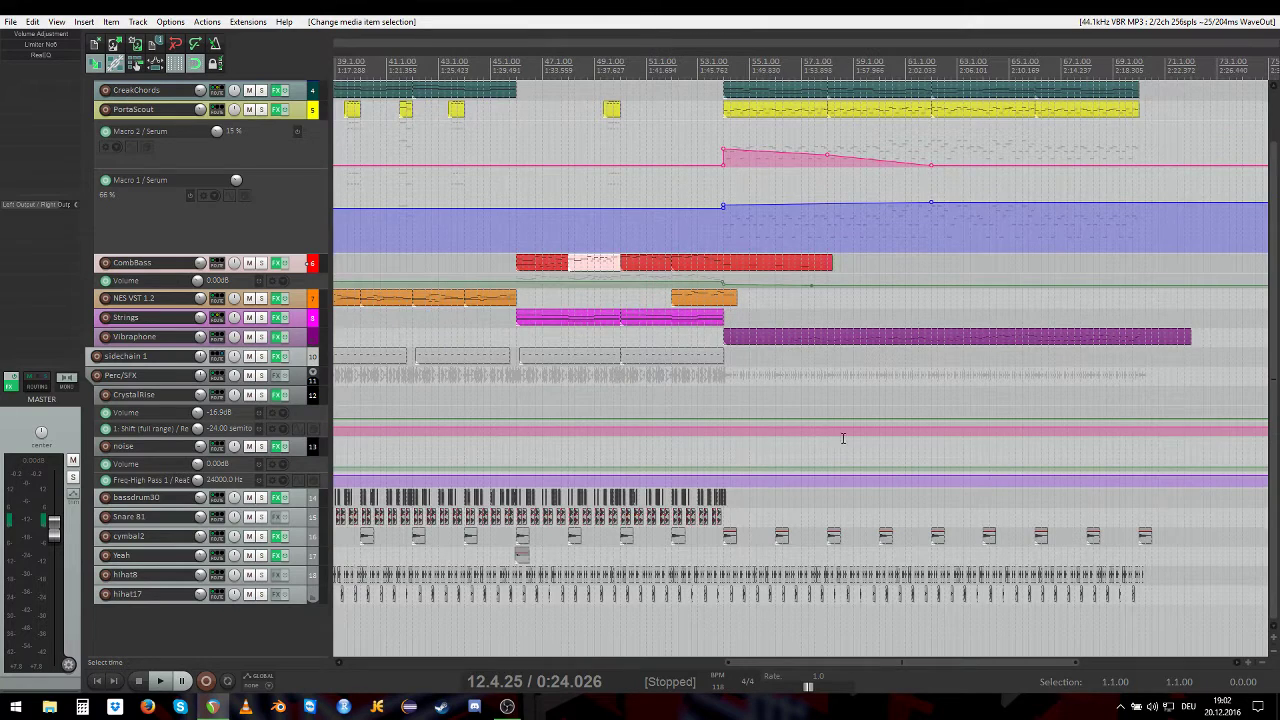
{"action": "scroll", "coordinate": [1274, 463], "scroll_direction": "up", "scroll_amount": 2}
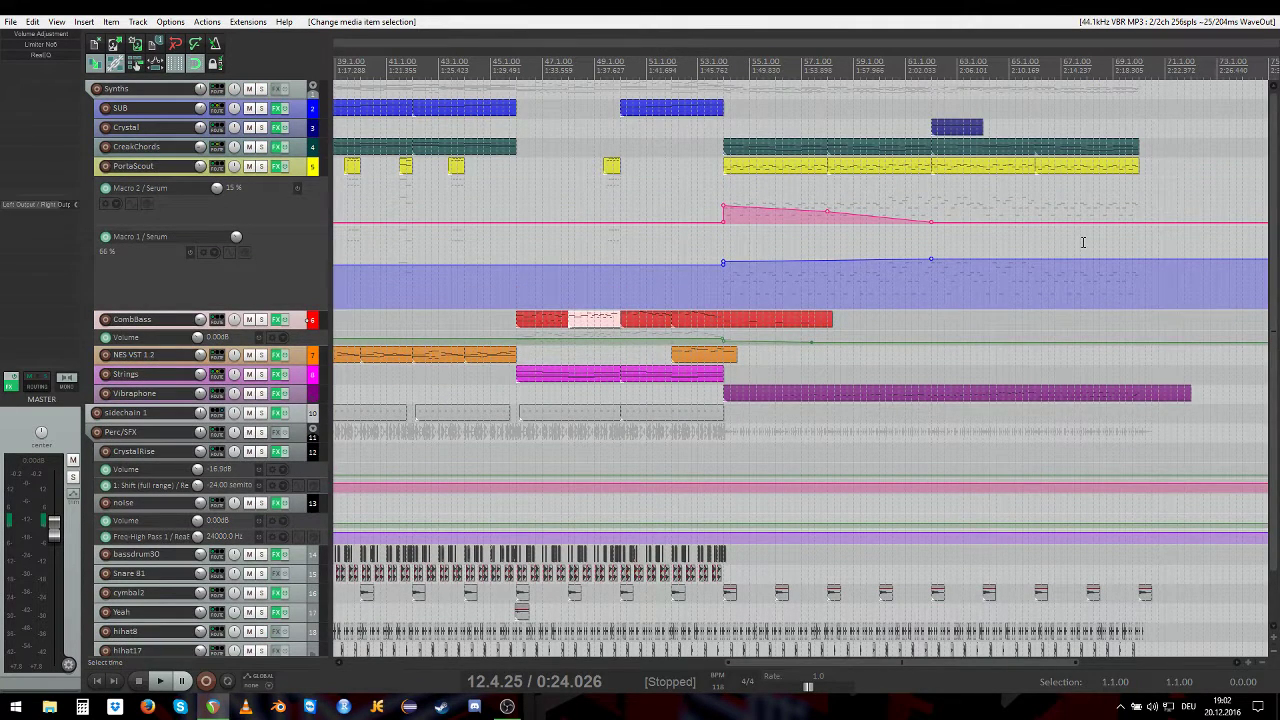
Step: Enlarge the CombBass Volume envelope lane to show its drop after bar 53
{"action": "left_click", "coordinate": [721, 318]}
{"action": "scroll", "coordinate": [818, 347], "scroll_direction": "up", "scroll_amount": 3}
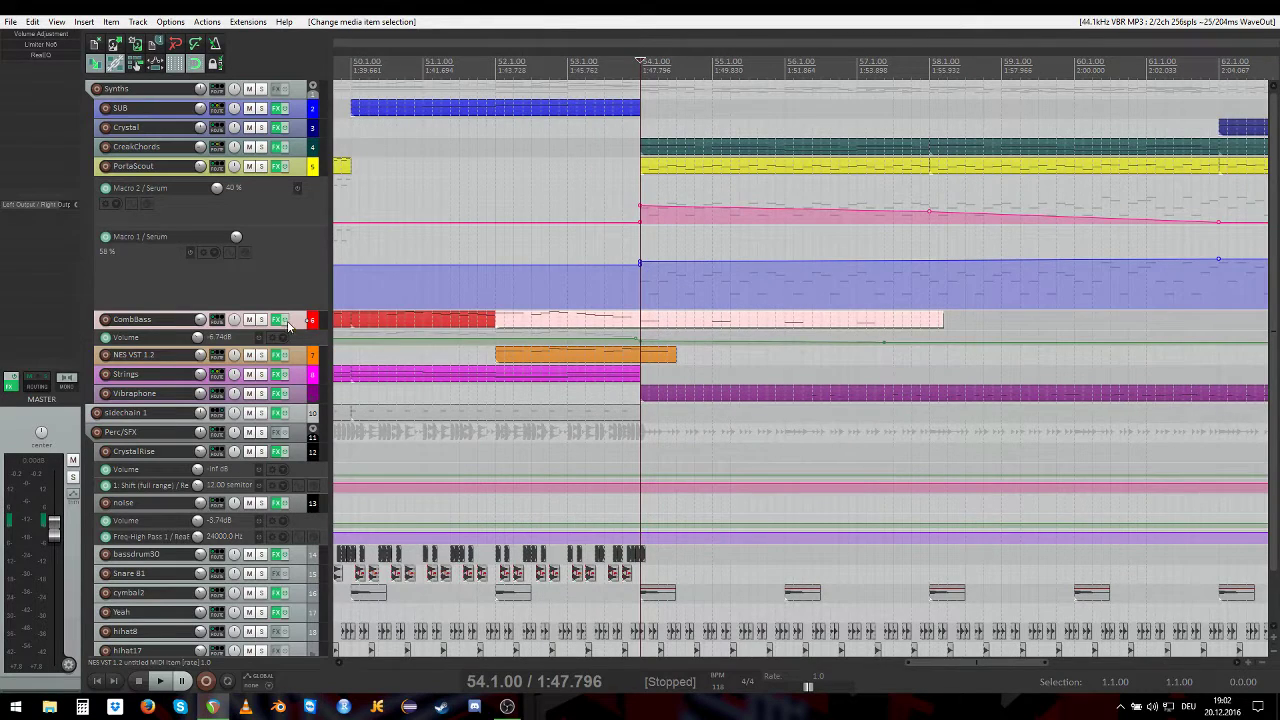
{"action": "left_click_drag", "start_coordinate": [303, 340], "coordinate": [303, 528]}
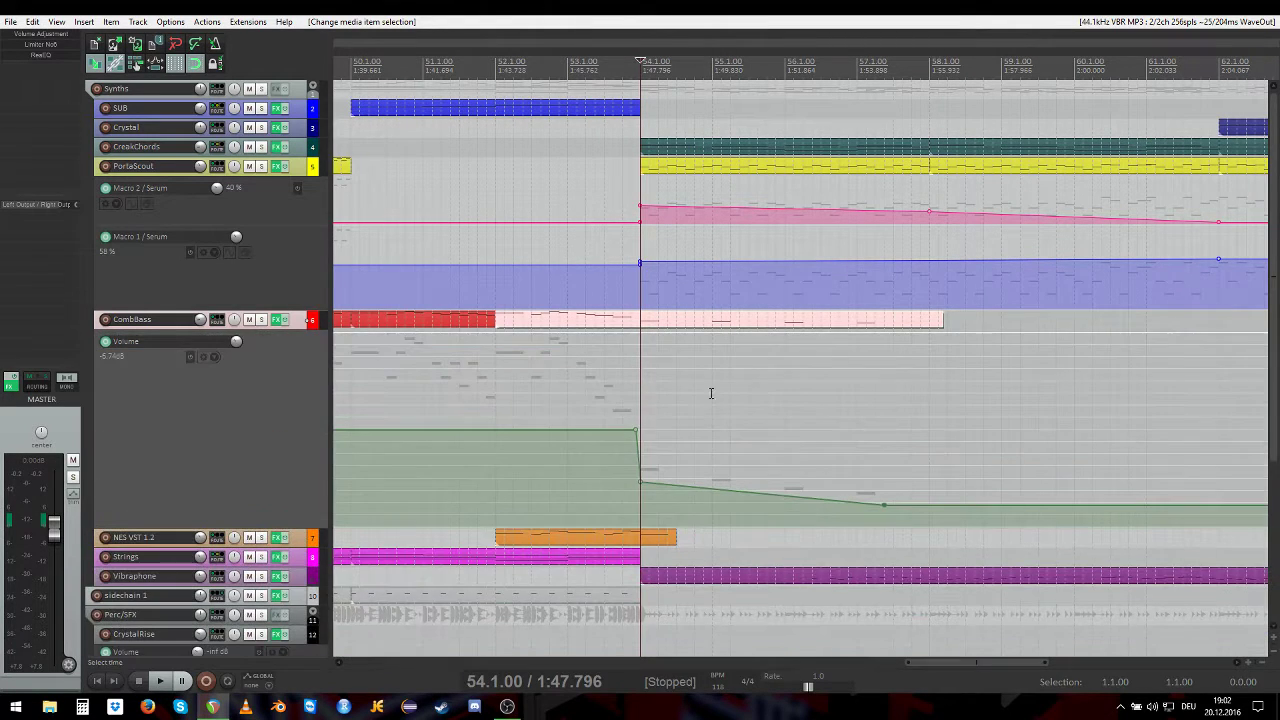
{"action": "scroll", "coordinate": [698, 207], "scroll_direction": "down", "scroll_amount": 3}
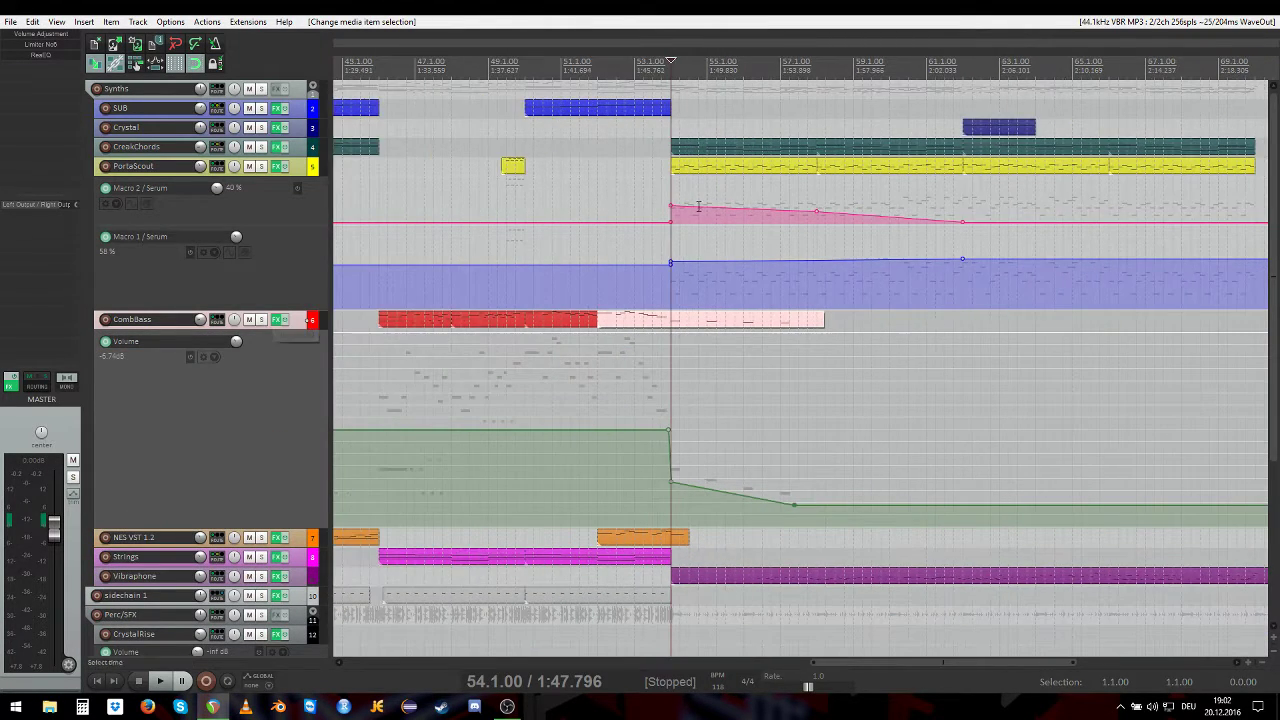
Step: Play the section from bar 50 through about bar 57
{"action": "left_click", "coordinate": [526, 65]}
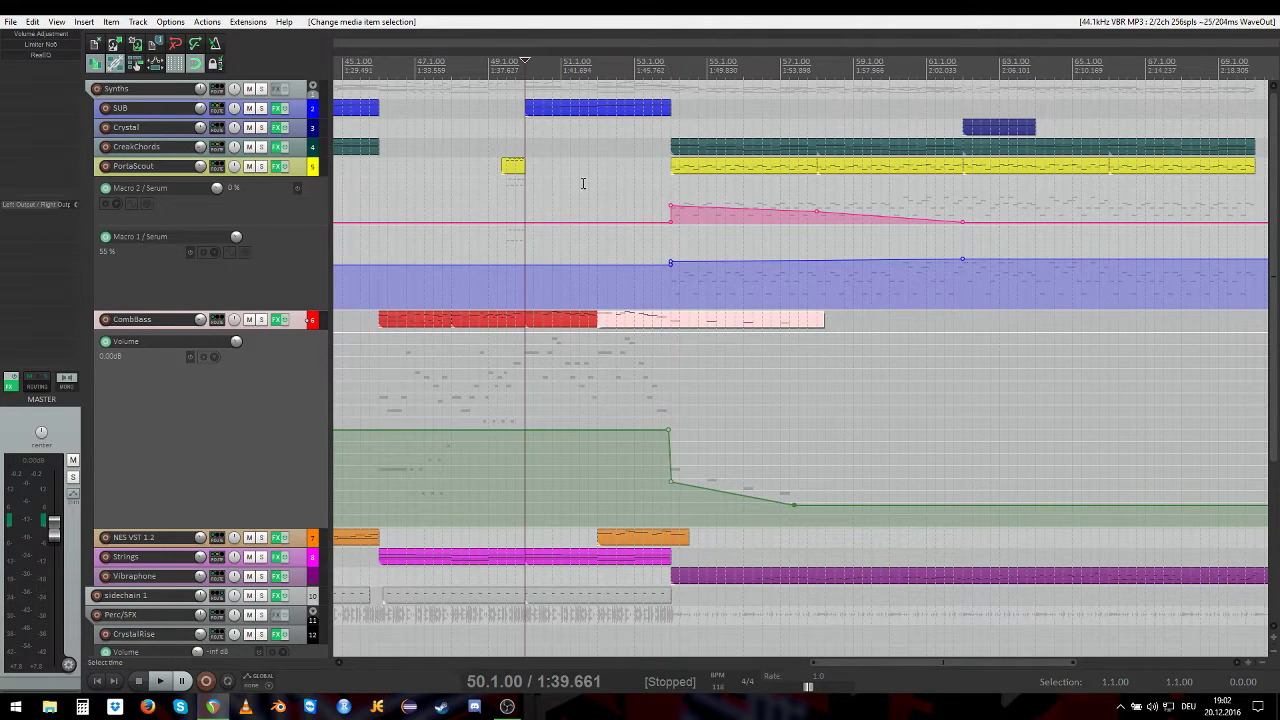
{"action": "key", "text": "space"}
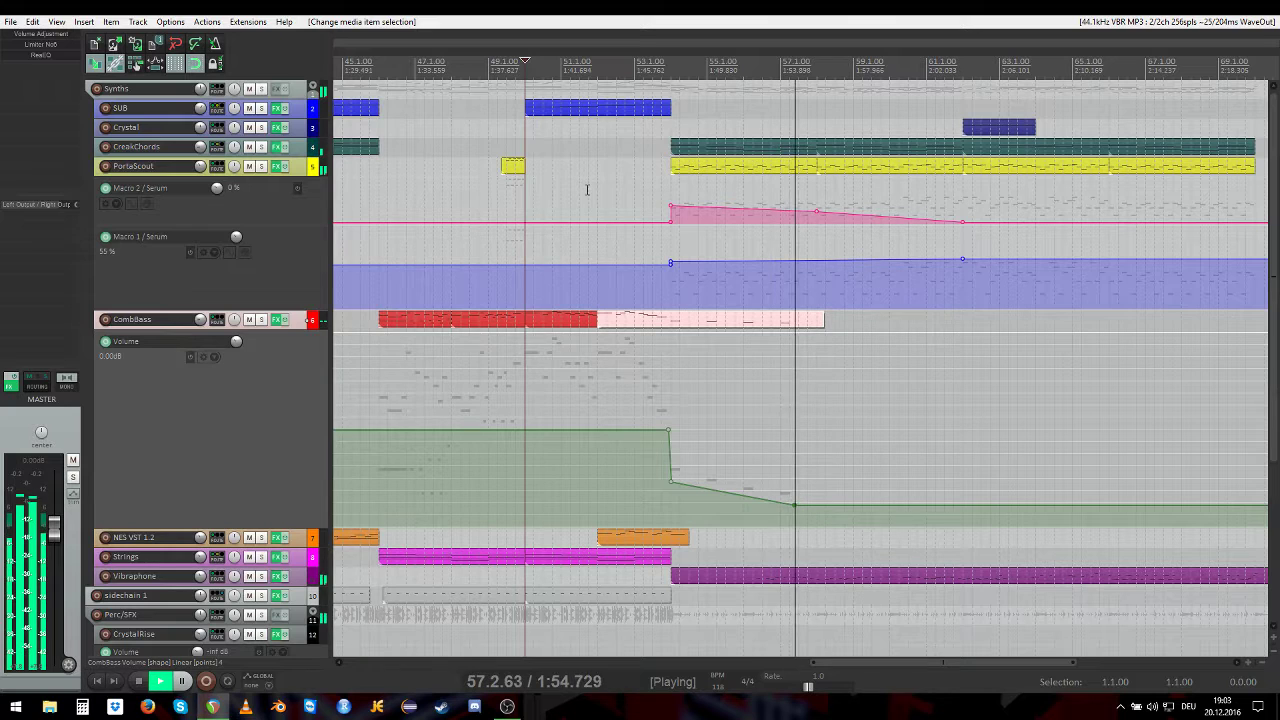
{"action": "scroll", "coordinate": [587, 189], "scroll_direction": "down", "scroll_amount": 2}
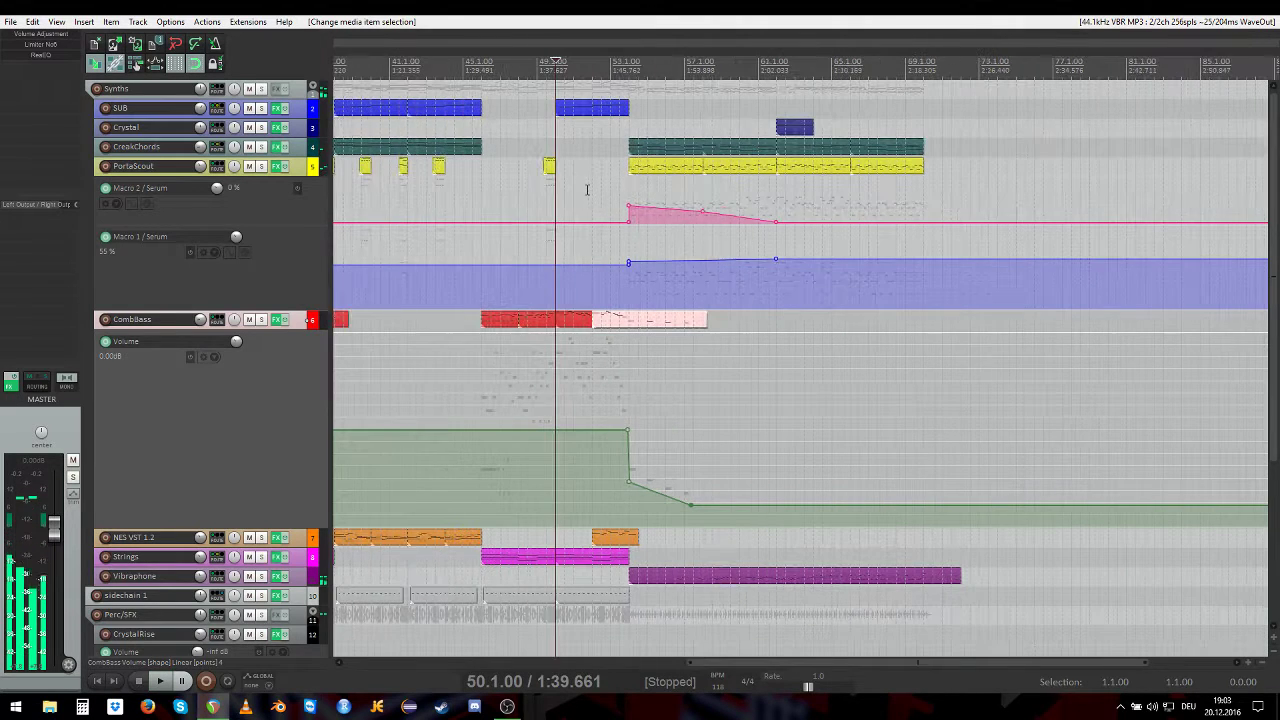
{"action": "scroll", "coordinate": [1040, 500], "scroll_direction": "down", "scroll_amount": 2}
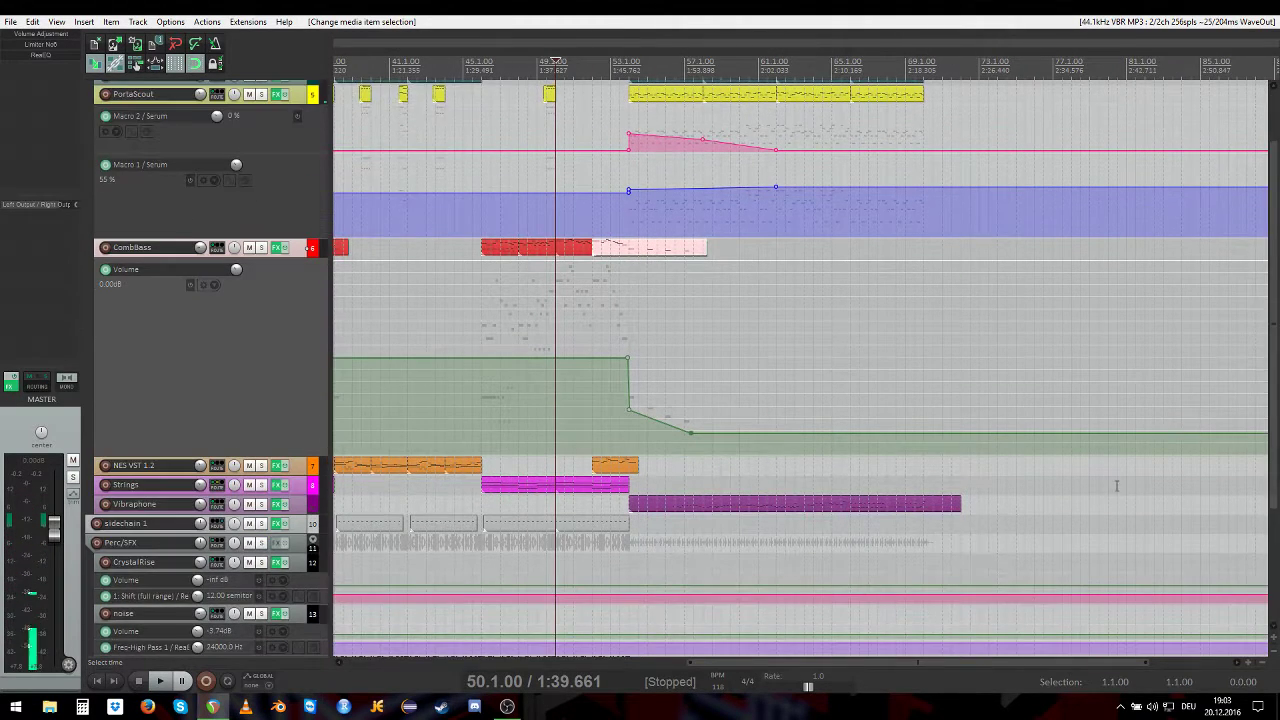
Step: Open the Vibraphone item in the MIDI editor and play its notes from near bar 66
{"action": "scroll", "coordinate": [1021, 523], "scroll_direction": "up", "scroll_amount": 1}
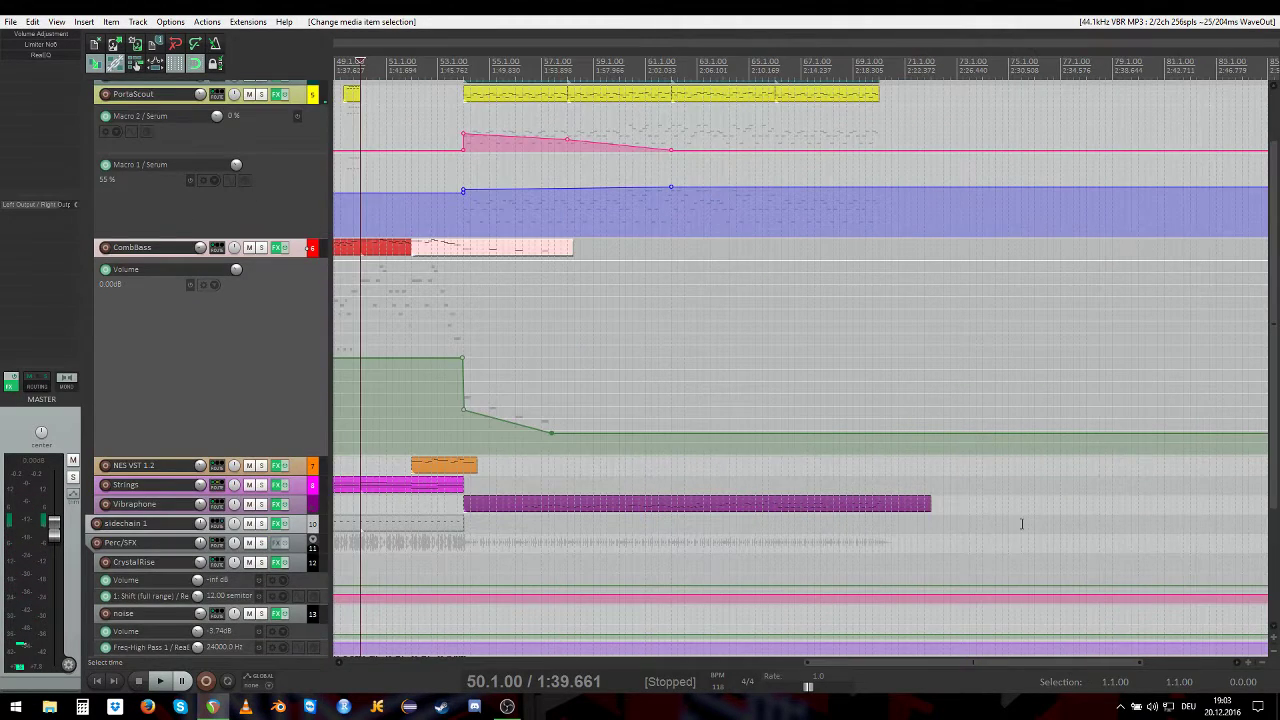
{"action": "double_click", "coordinate": [780, 511]}
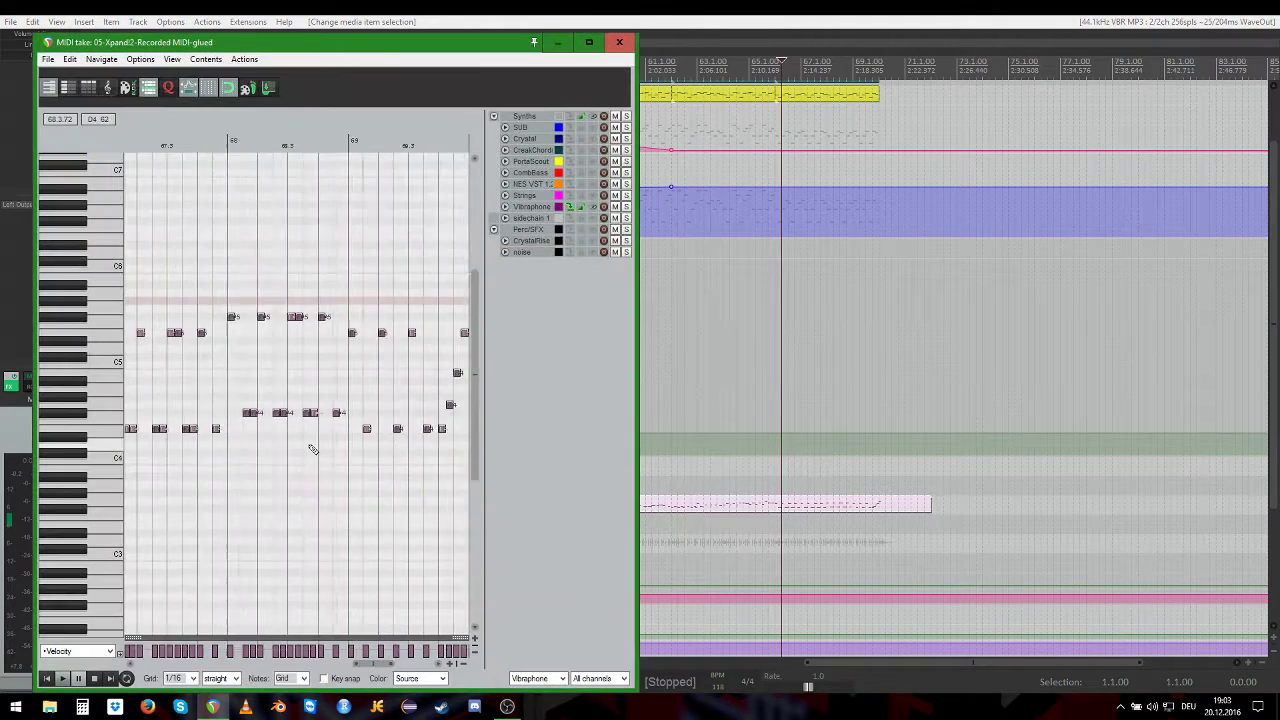
{"action": "scroll", "coordinate": [226, 479], "scroll_direction": "down", "scroll_amount": 4}
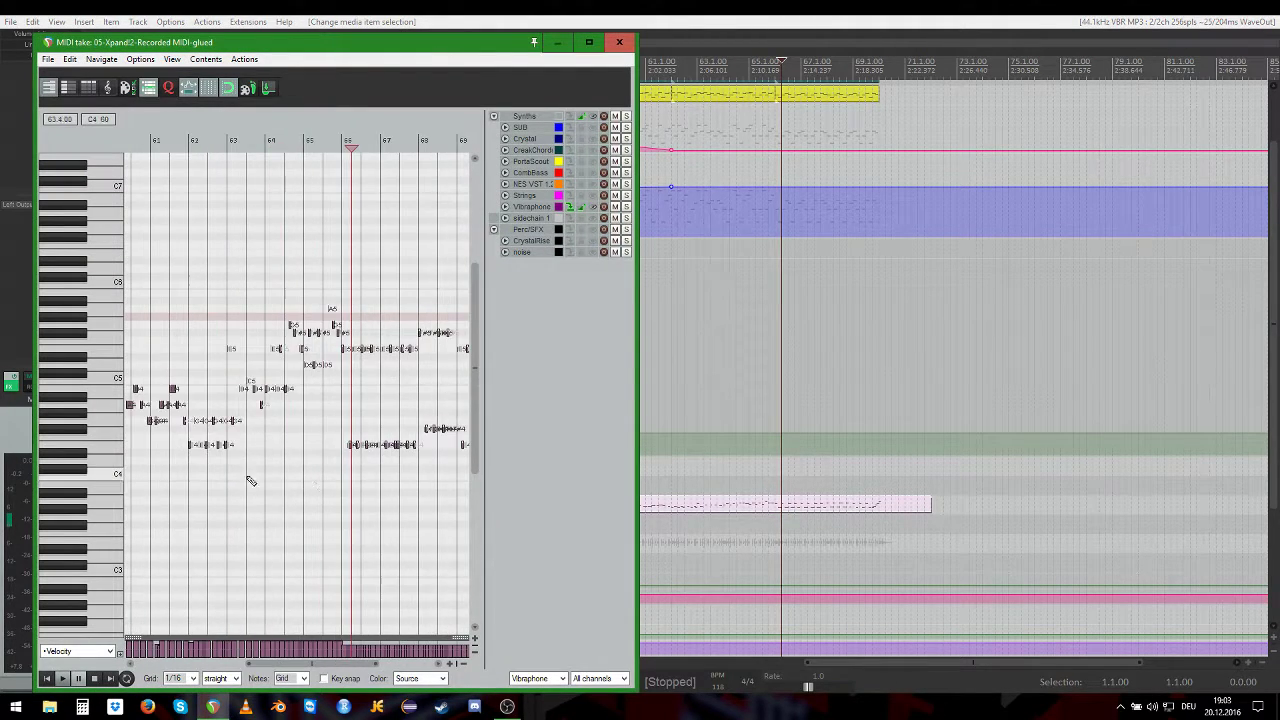
{"action": "scroll", "coordinate": [189, 400], "scroll_direction": "up", "scroll_amount": 2}
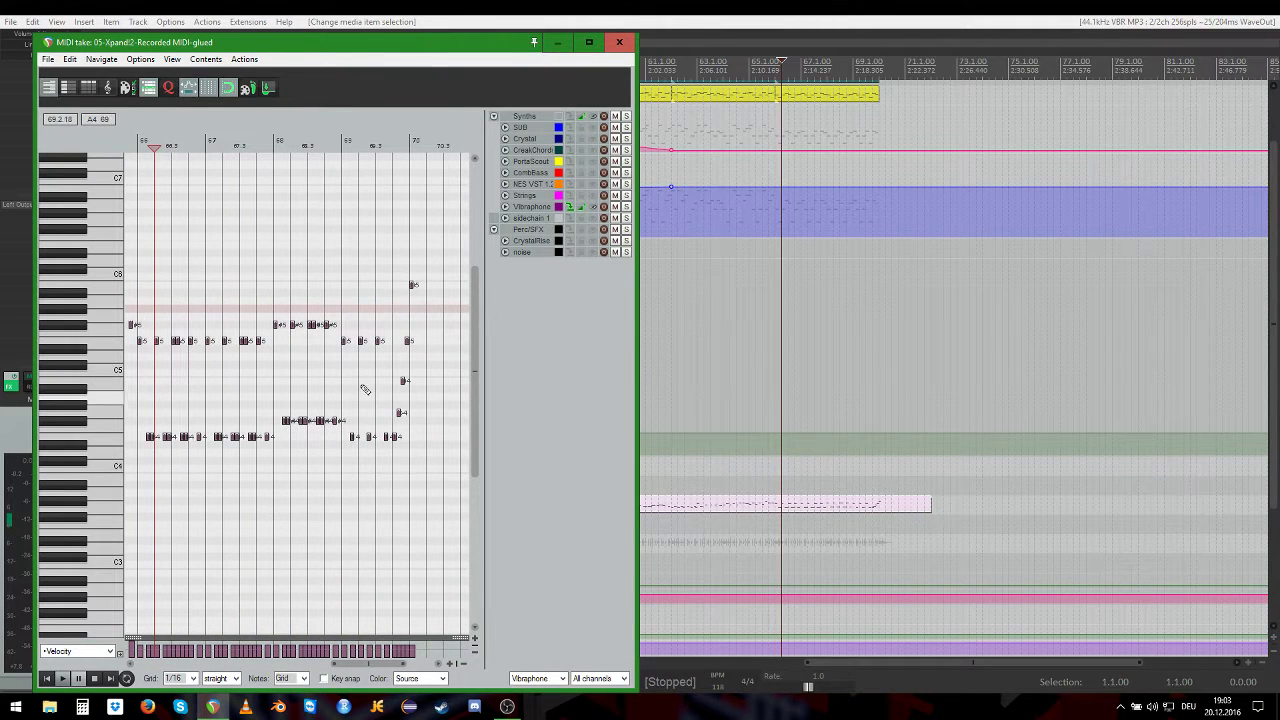
{"action": "left_click", "coordinate": [140, 147]}
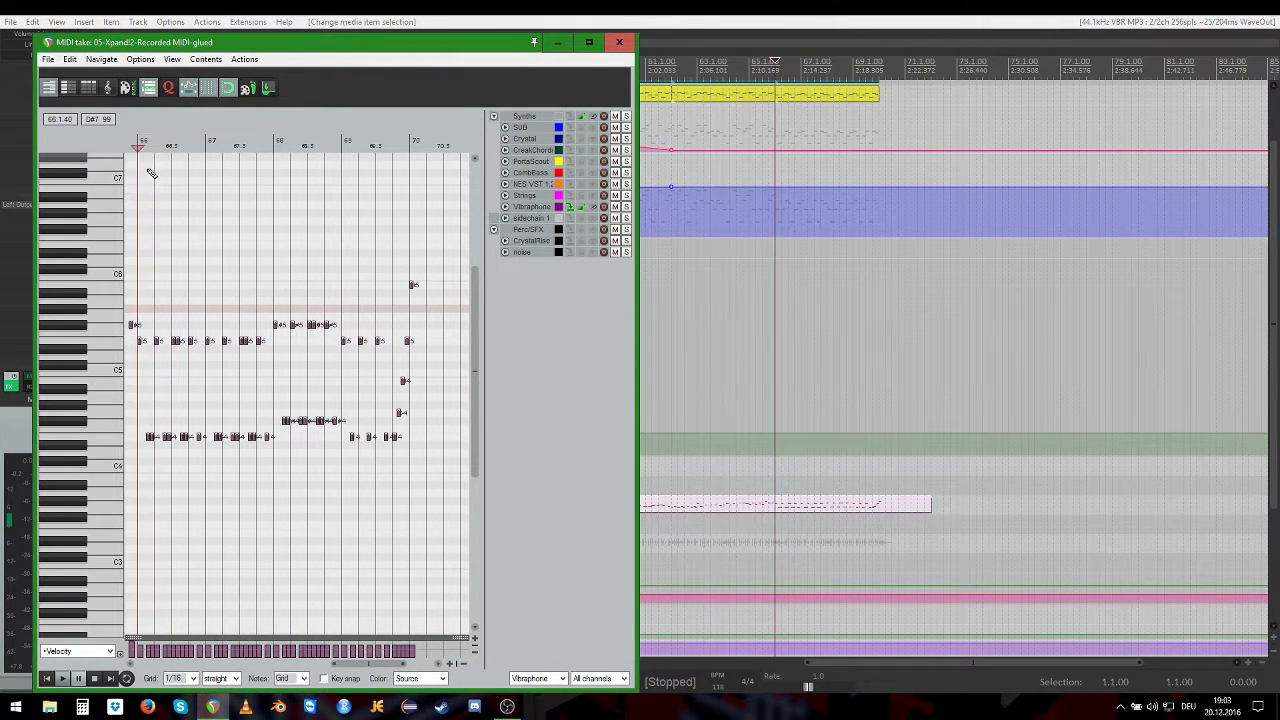
{"action": "key", "text": "space"}
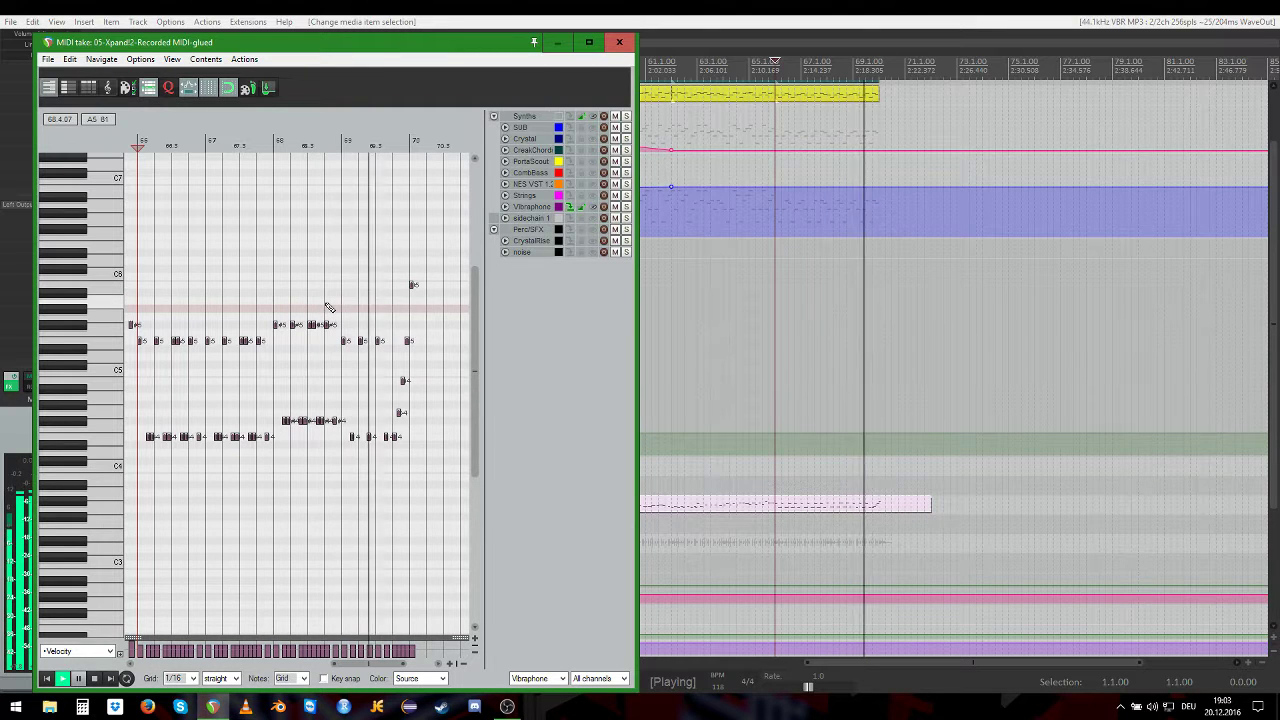
{"action": "key", "text": "space"}
Step: Lower a selected group of Vibraphone notes by two semitones and play them back
{"action": "scroll", "coordinate": [329, 307], "scroll_direction": "up", "scroll_amount": 4}
{"action": "left_click_drag", "start_coordinate": [177, 317], "coordinate": [386, 436]}
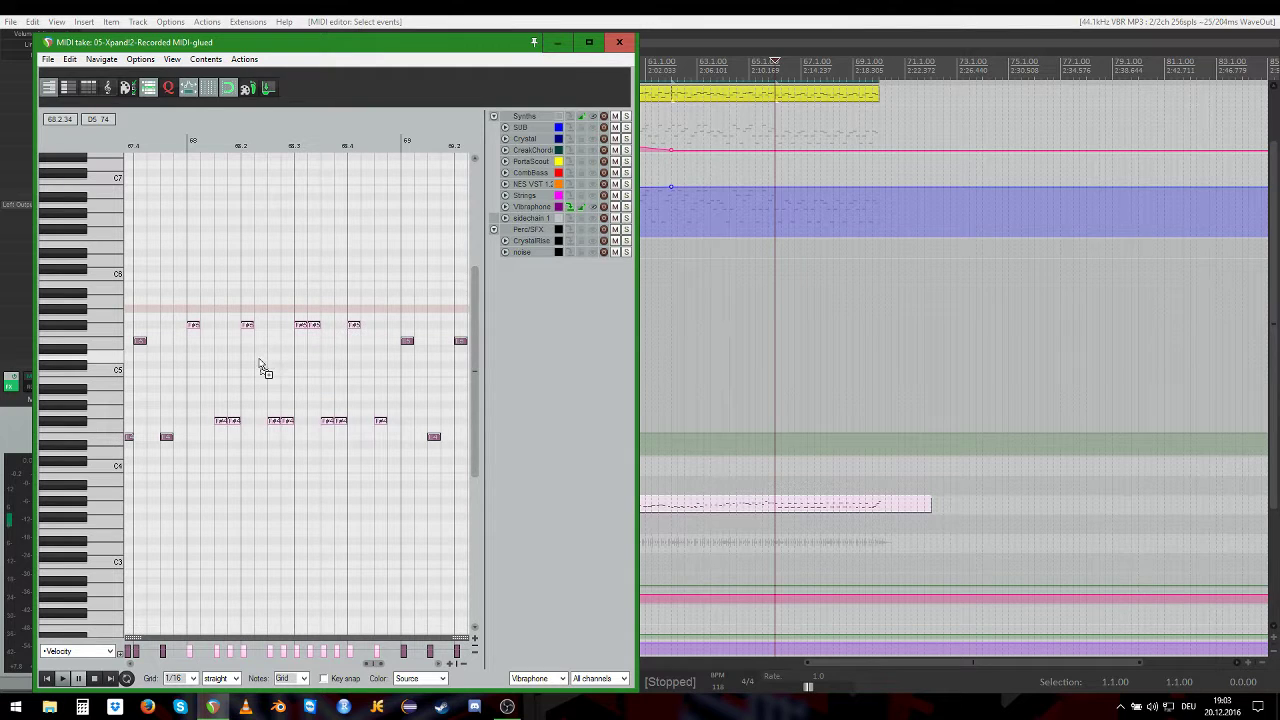
{"action": "key", "text": "Down"}
{"action": "key", "text": "Down"}
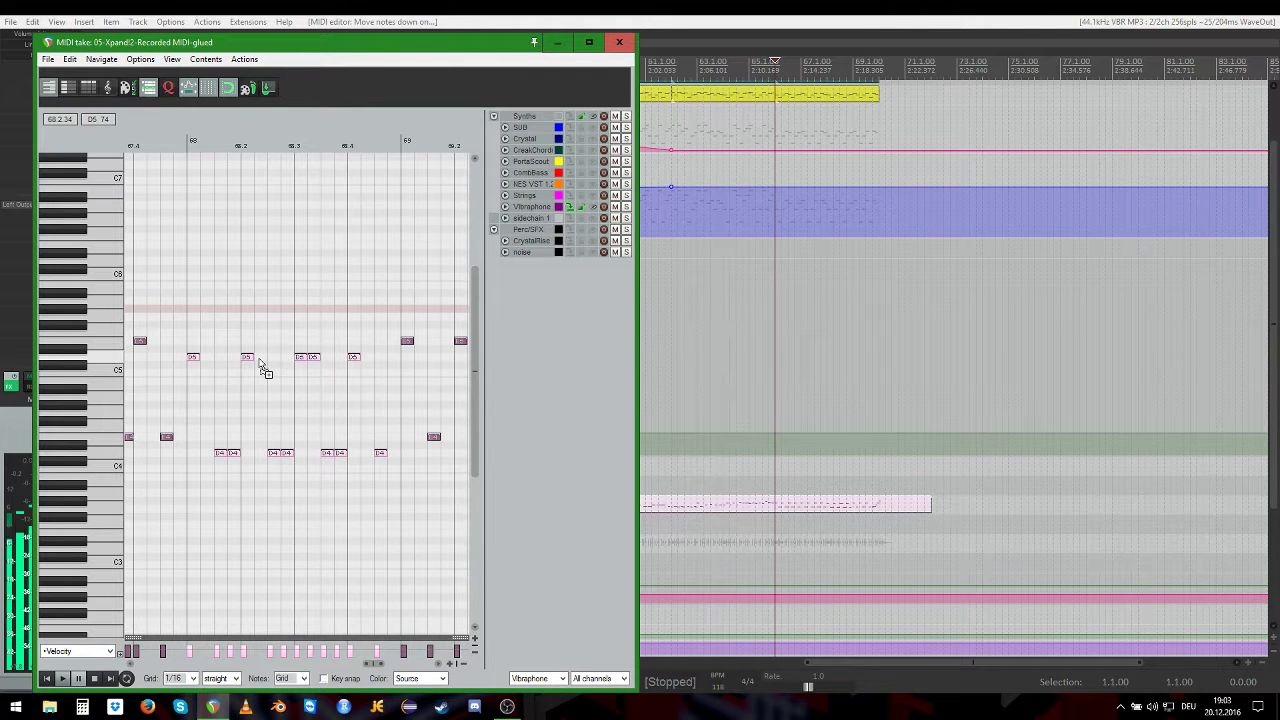
{"action": "scroll", "coordinate": [174, 203], "scroll_direction": "down", "scroll_amount": 4}
{"action": "scroll", "coordinate": [174, 203], "scroll_direction": "up", "scroll_amount": 4}
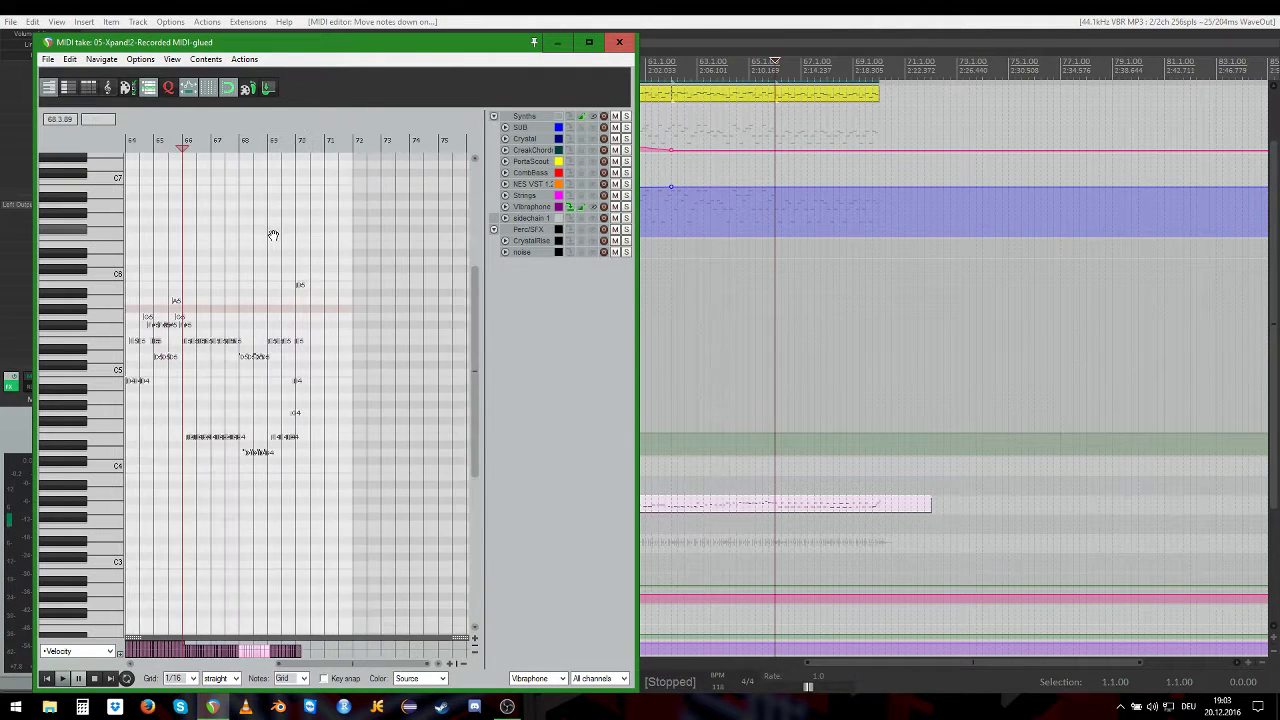
{"action": "key", "text": "space"}
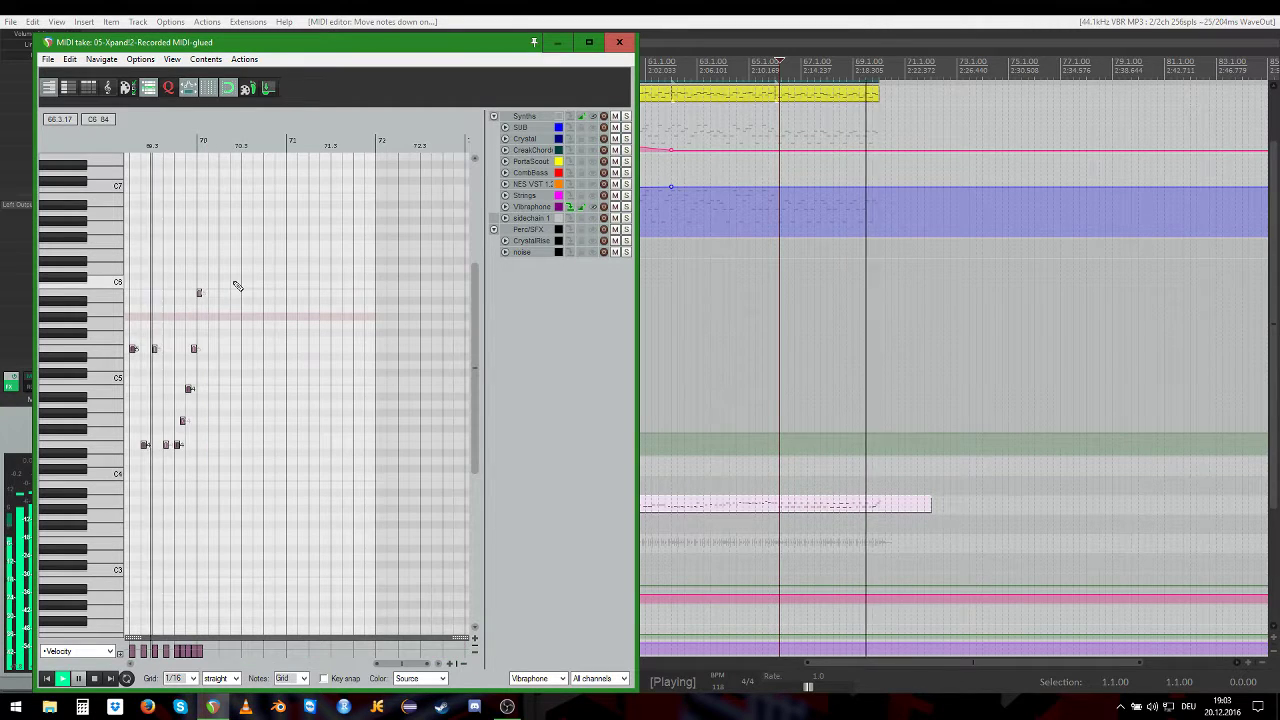
Step: Stop playback and close the MIDI editor
{"action": "key", "text": "space"}
{"action": "left_click", "coordinate": [620, 44]}
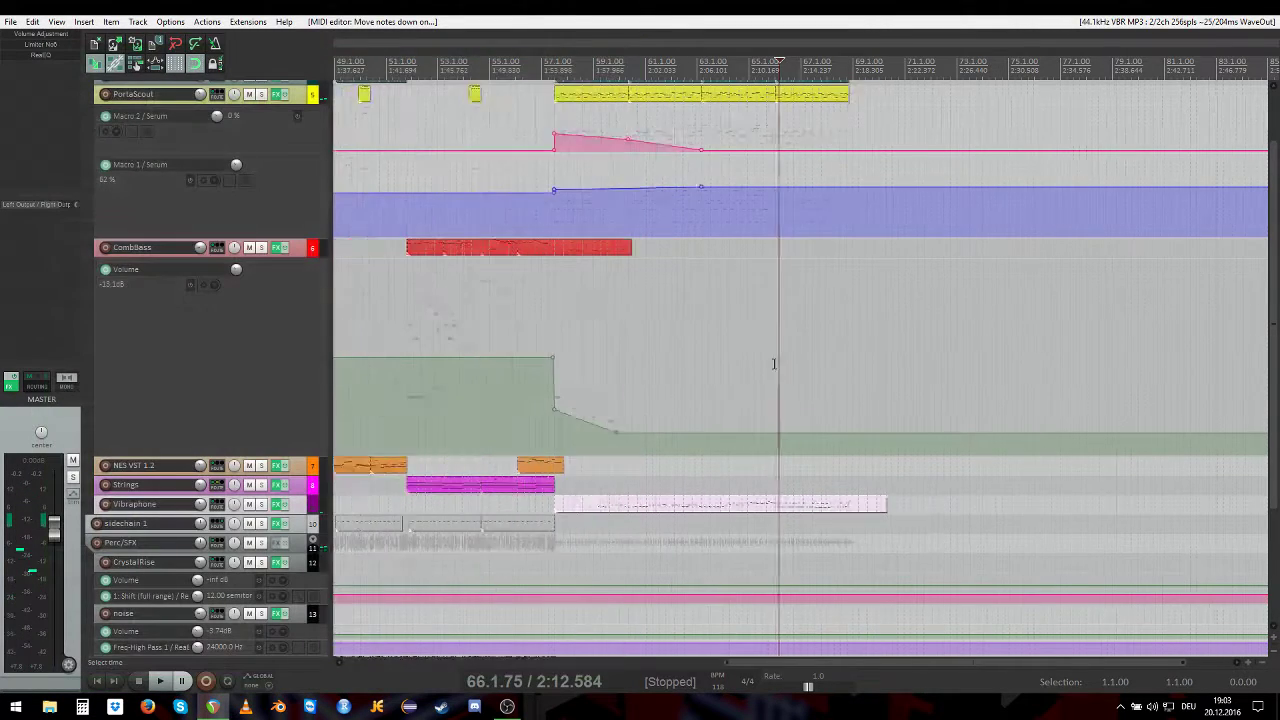
{"action": "left_click_drag", "start_coordinate": [865, 660], "coordinate": [597, 664]}
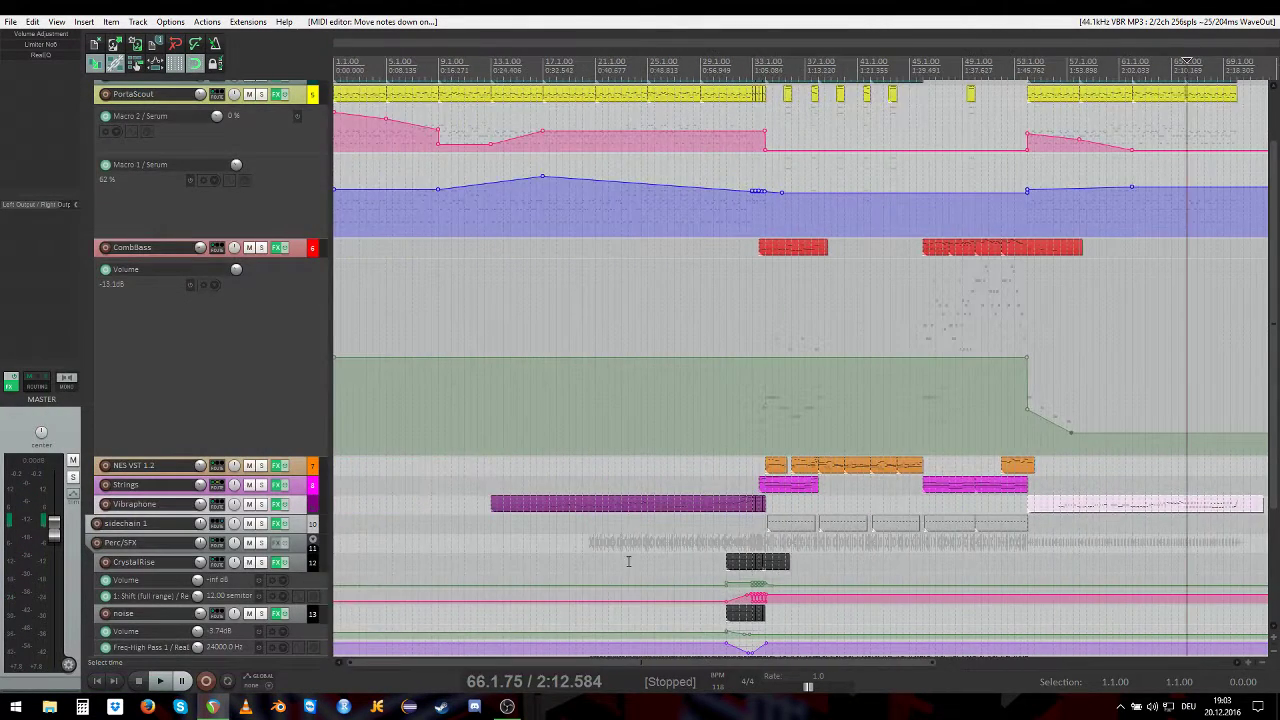
Step: Open the earlier Vibraphone item in the MIDI editor and play from near bar 26
{"action": "double_click", "coordinate": [685, 506]}
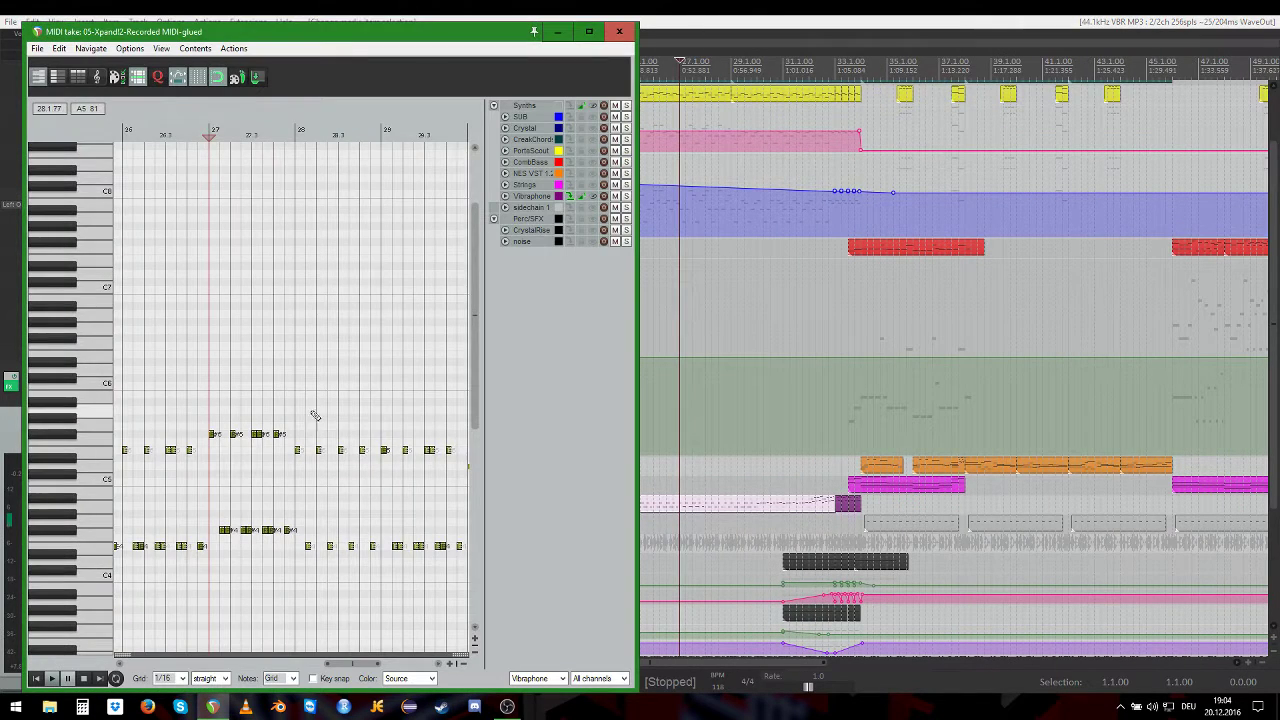
{"action": "left_click_drag", "start_coordinate": [226, 328], "coordinate": [226, 224]}
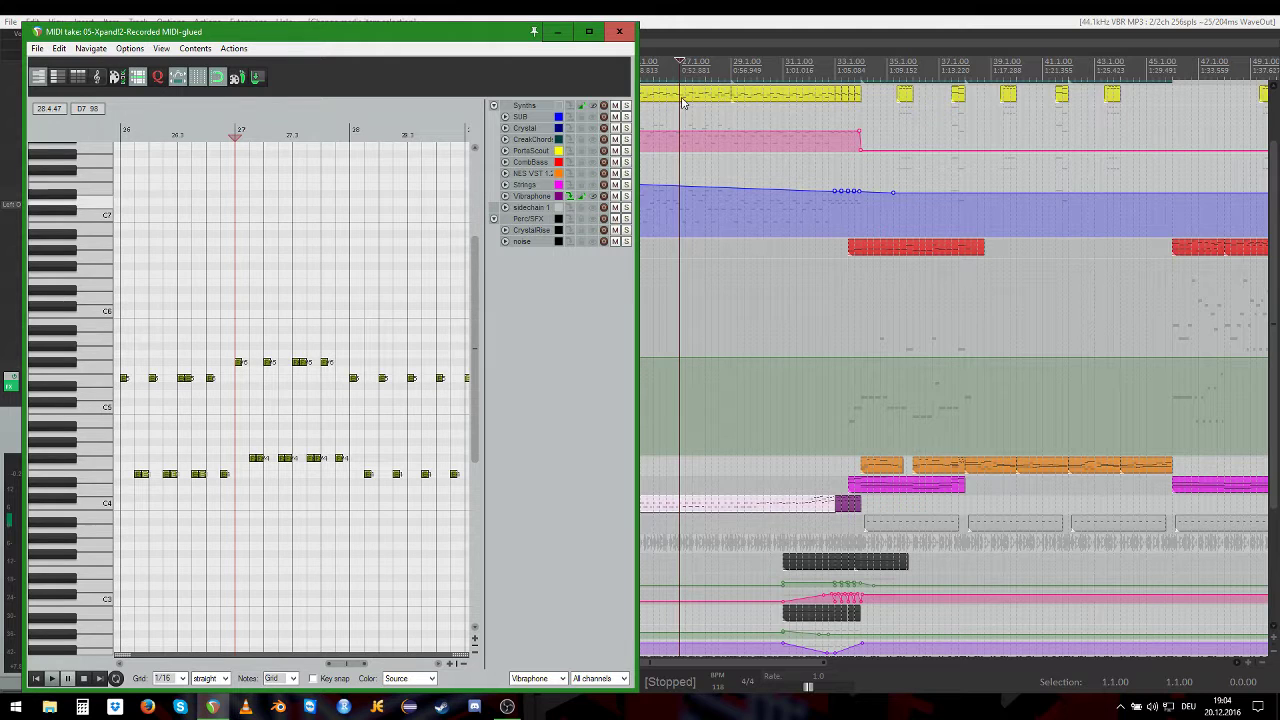
{"action": "left_click", "coordinate": [155, 132]}
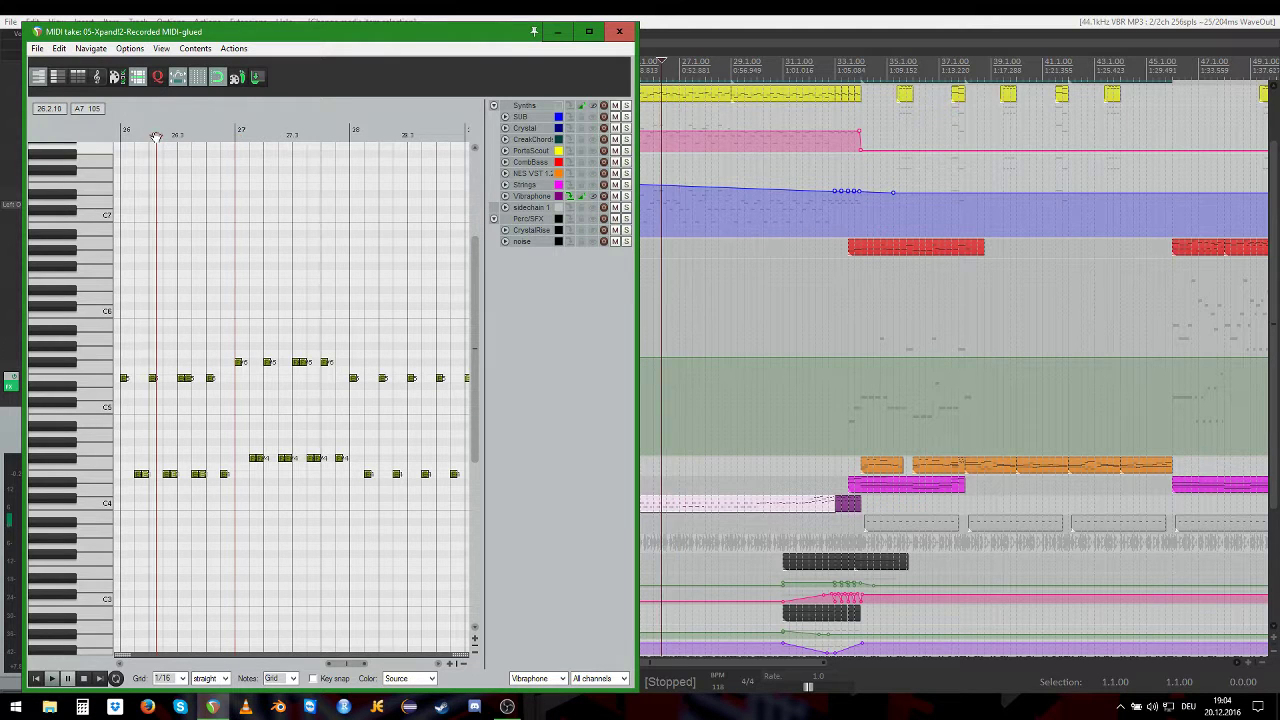
{"action": "key", "text": "space"}
{"action": "scroll", "coordinate": [233, 248], "scroll_direction": "down", "scroll_amount": 2}
{"action": "scroll", "coordinate": [329, 294], "scroll_direction": "up", "scroll_amount": 2}
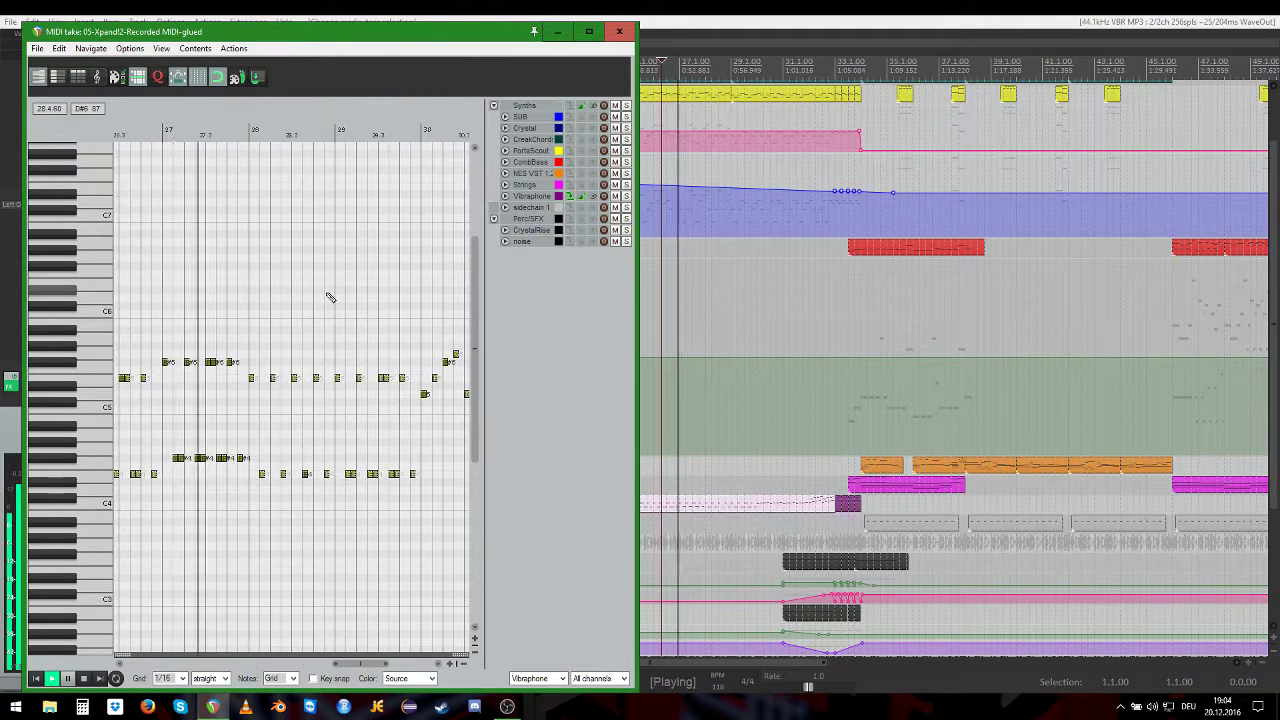
{"action": "scroll", "coordinate": [291, 329], "scroll_direction": "up", "scroll_amount": 2}
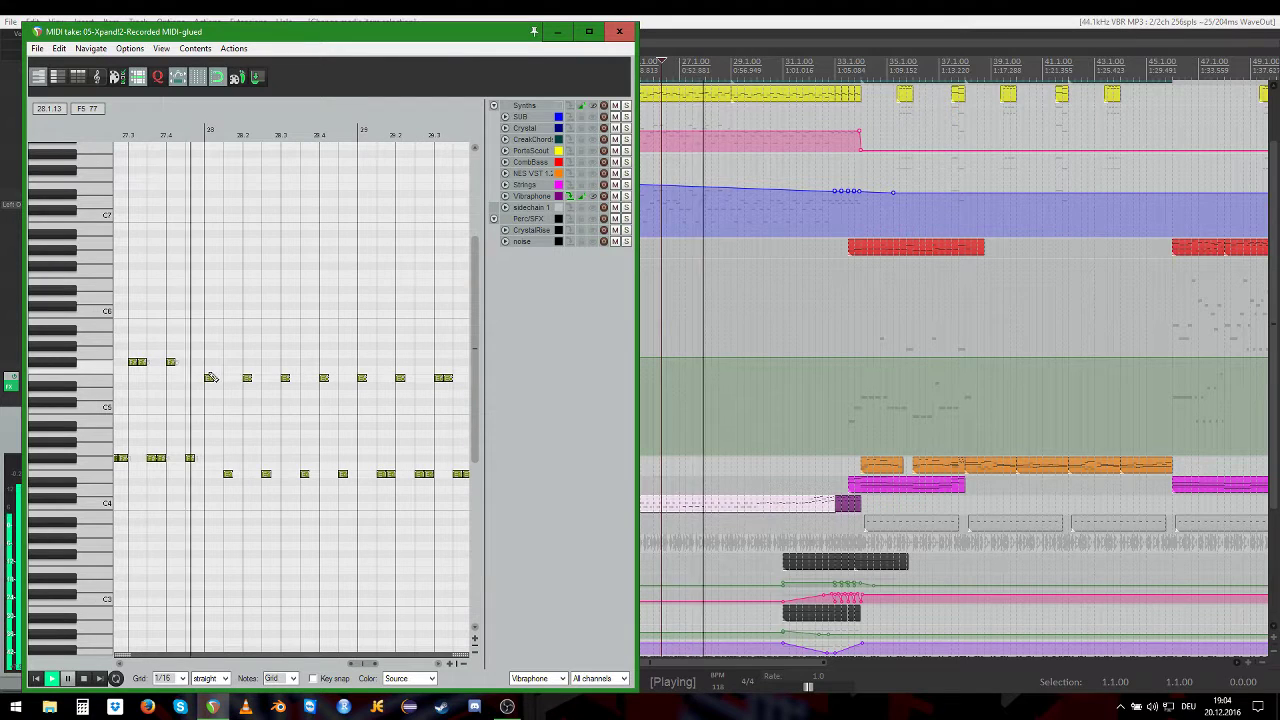
Step: Raise the E5 and E4 notes near bar 28 to F5 and F4, then close the editor
{"action": "left_click_drag", "start_coordinate": [205, 371], "coordinate": [346, 509]}
{"action": "key", "text": "space"}
{"action": "key", "text": "Up"}
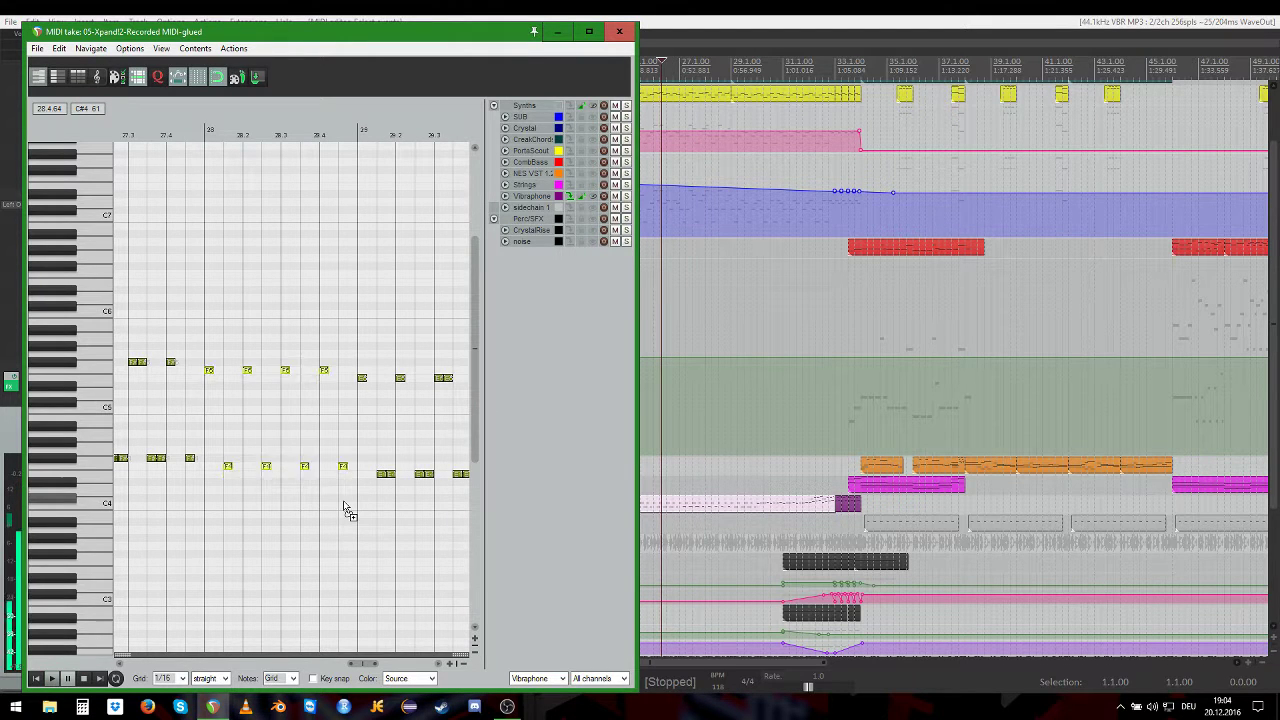
{"action": "scroll", "coordinate": [315, 430], "scroll_direction": "down", "scroll_amount": 5}
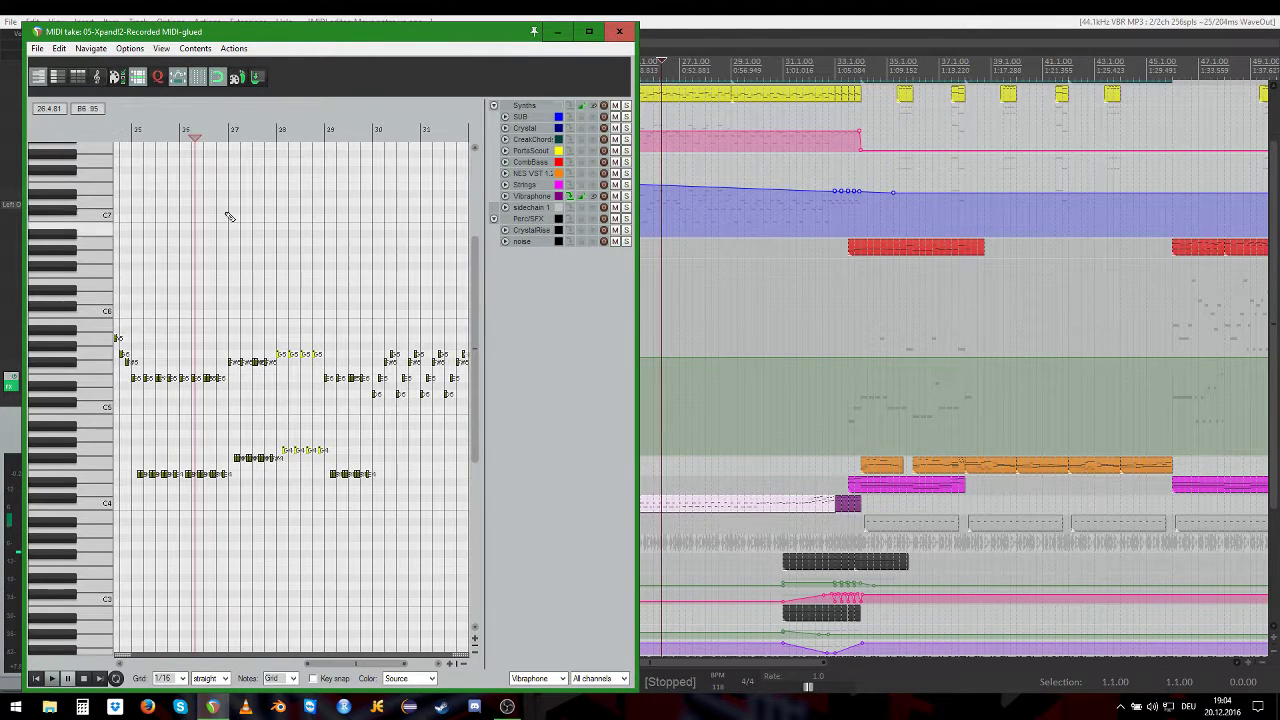
{"action": "key", "text": "space"}
{"action": "scroll", "coordinate": [269, 294], "scroll_direction": "up", "scroll_amount": 2}
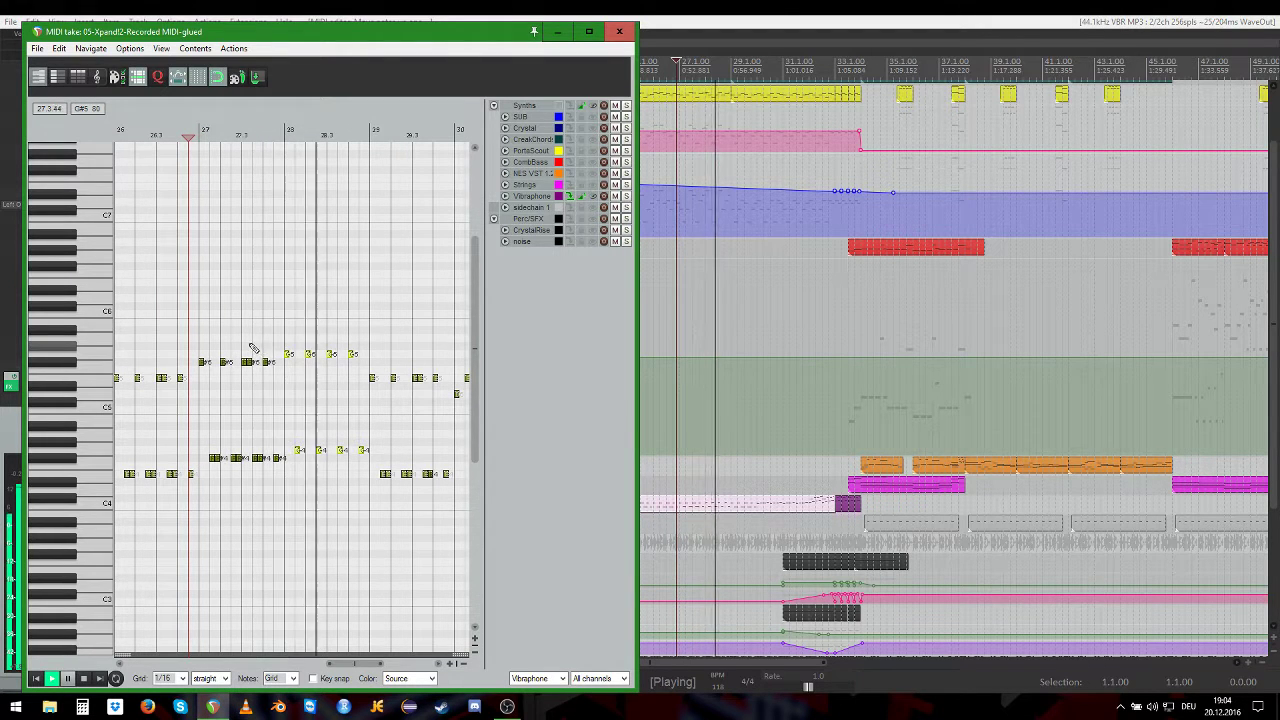
{"action": "scroll", "coordinate": [240, 351], "scroll_direction": "down", "scroll_amount": 2}
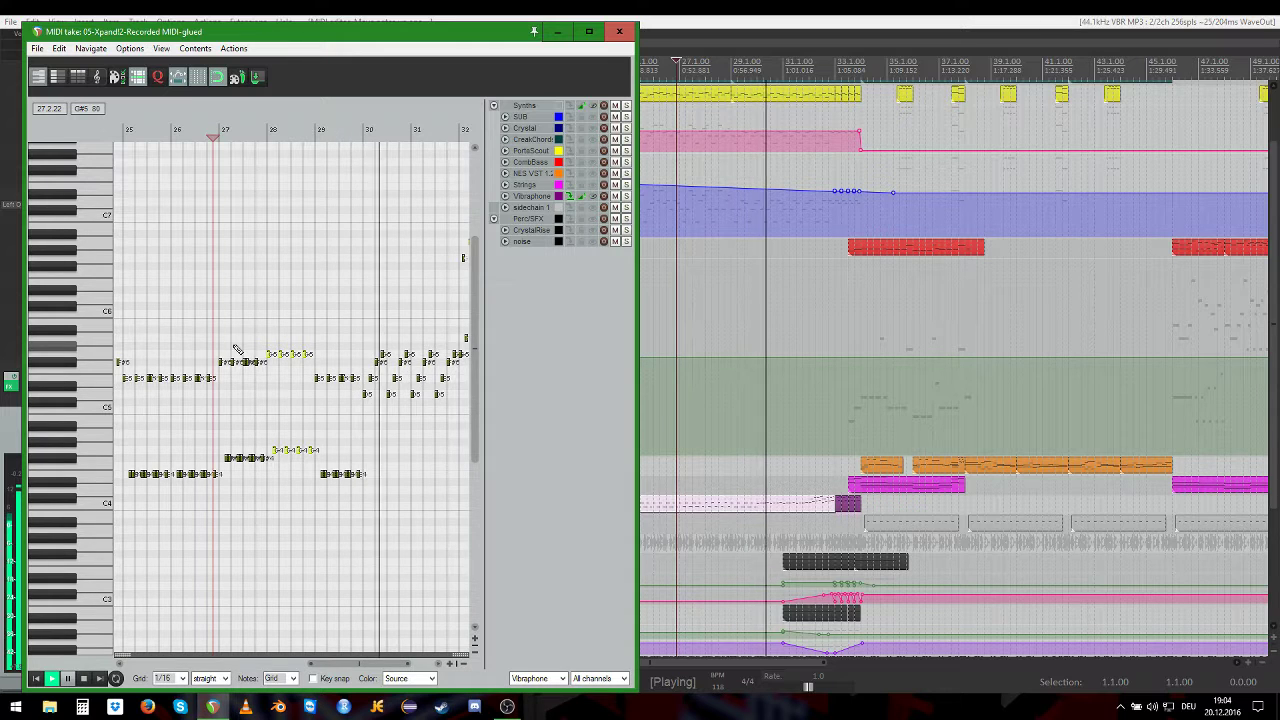
{"action": "scroll", "coordinate": [332, 358], "scroll_direction": "down", "scroll_amount": 2}
{"action": "scroll", "coordinate": [423, 355], "scroll_direction": "up", "scroll_amount": 2}
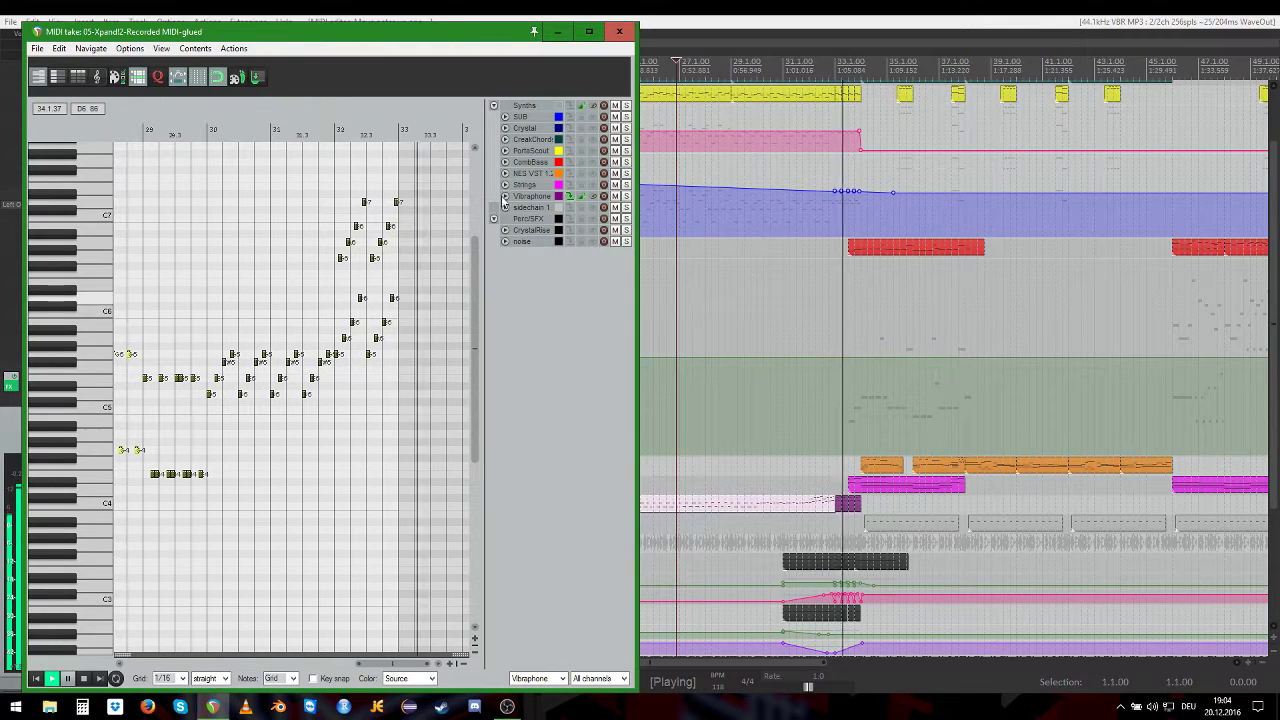
{"action": "left_click", "coordinate": [619, 32]}
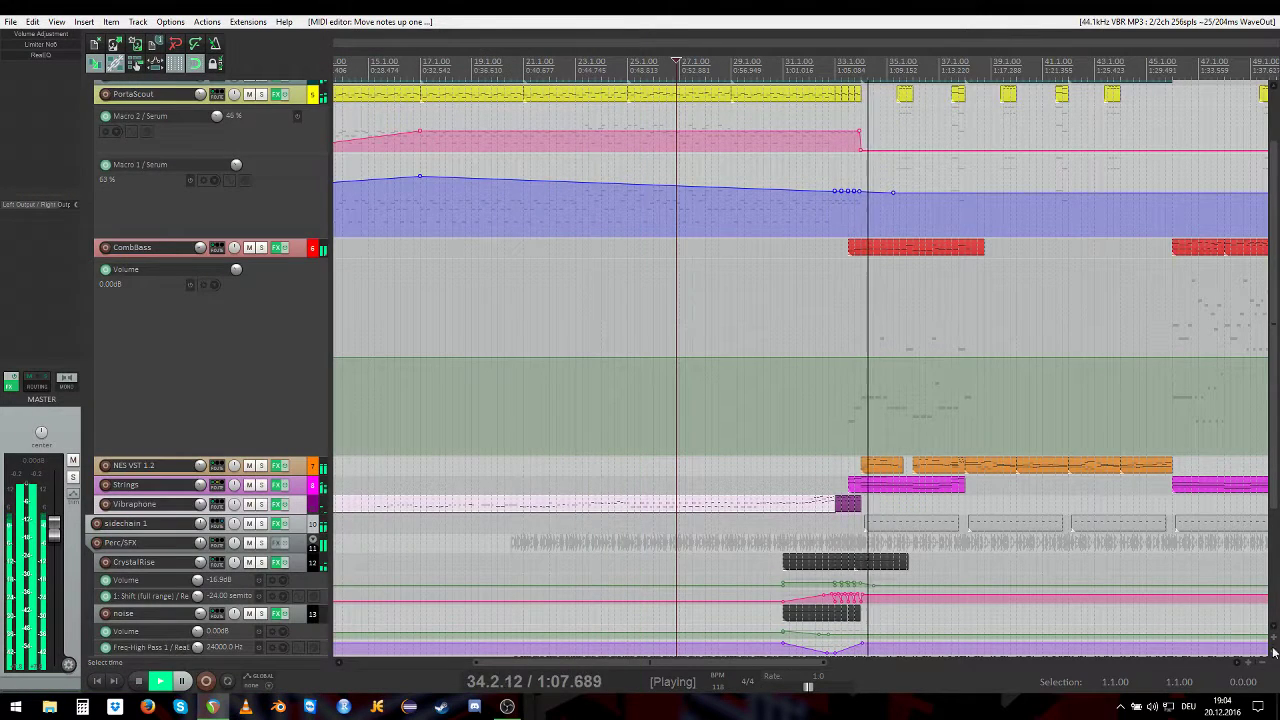
Step: Shrink track heights so all tracks fit on screen and stop playback
{"action": "key", "text": "Page_Down"}
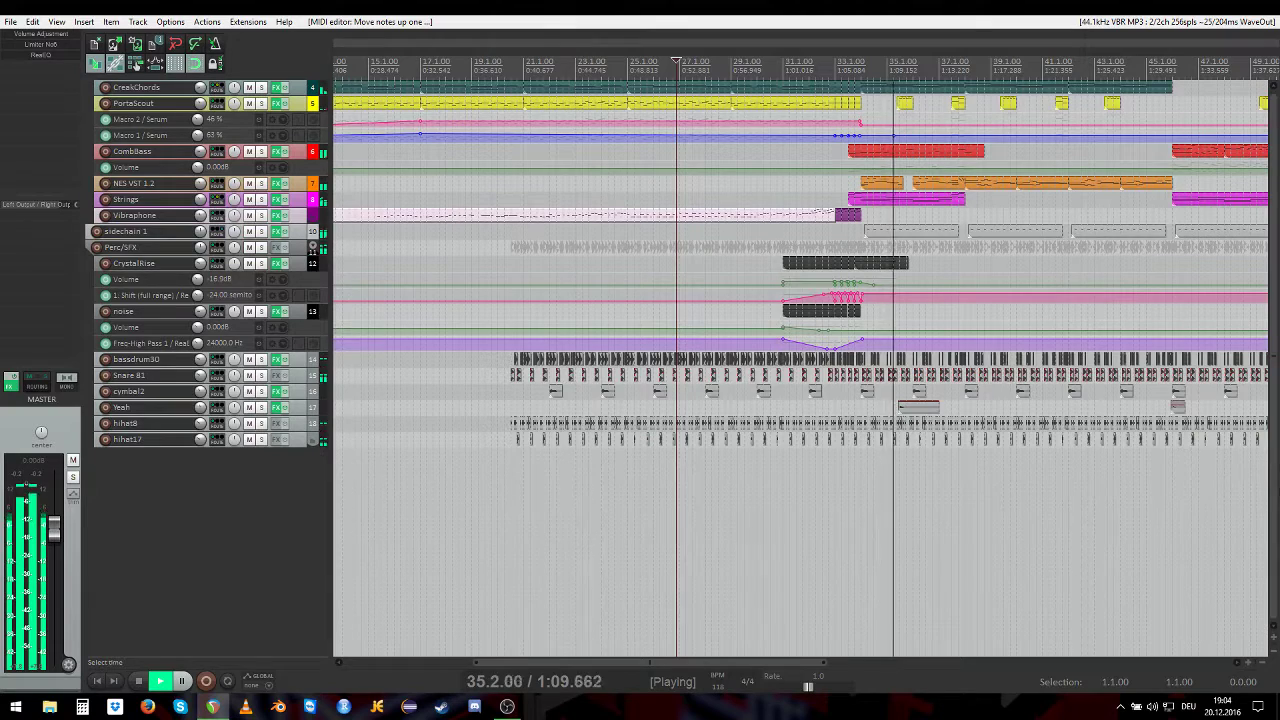
{"action": "scroll", "coordinate": [1200, 430], "scroll_direction": "up", "scroll_amount": 1}
{"action": "scroll", "coordinate": [1000, 370], "scroll_direction": "right", "scroll_amount": 4}
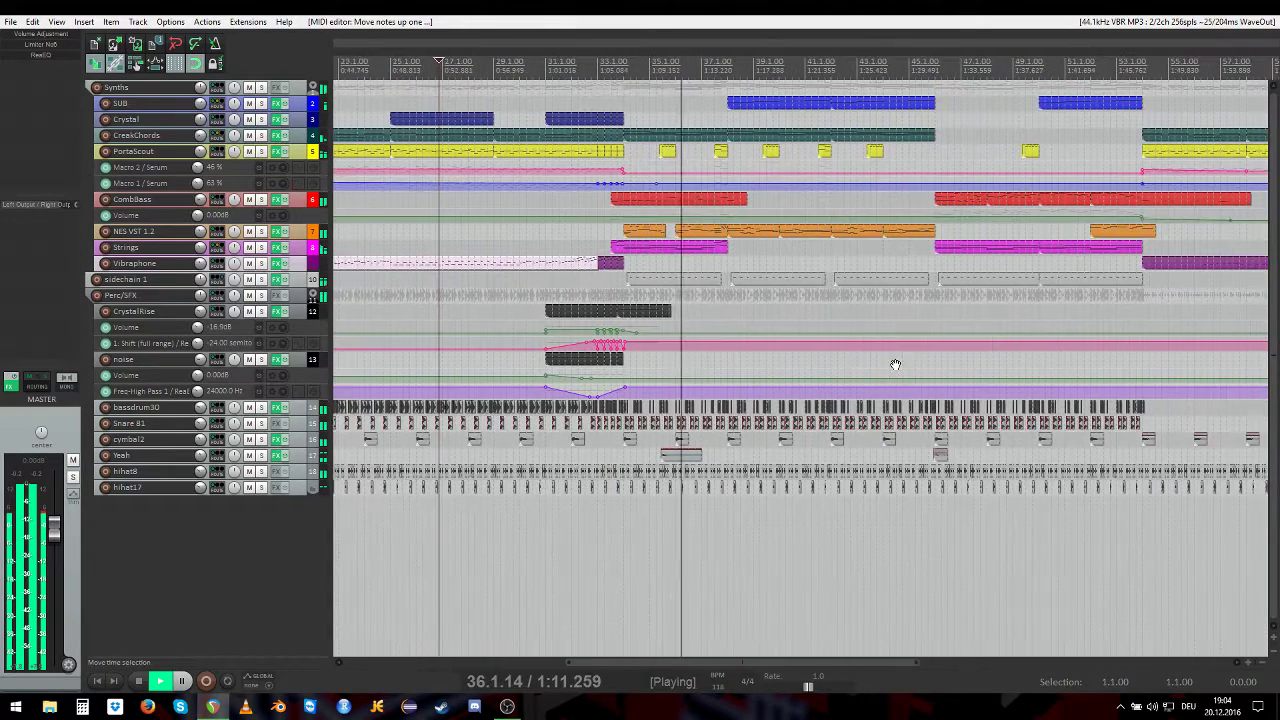
{"action": "key", "text": "space"}
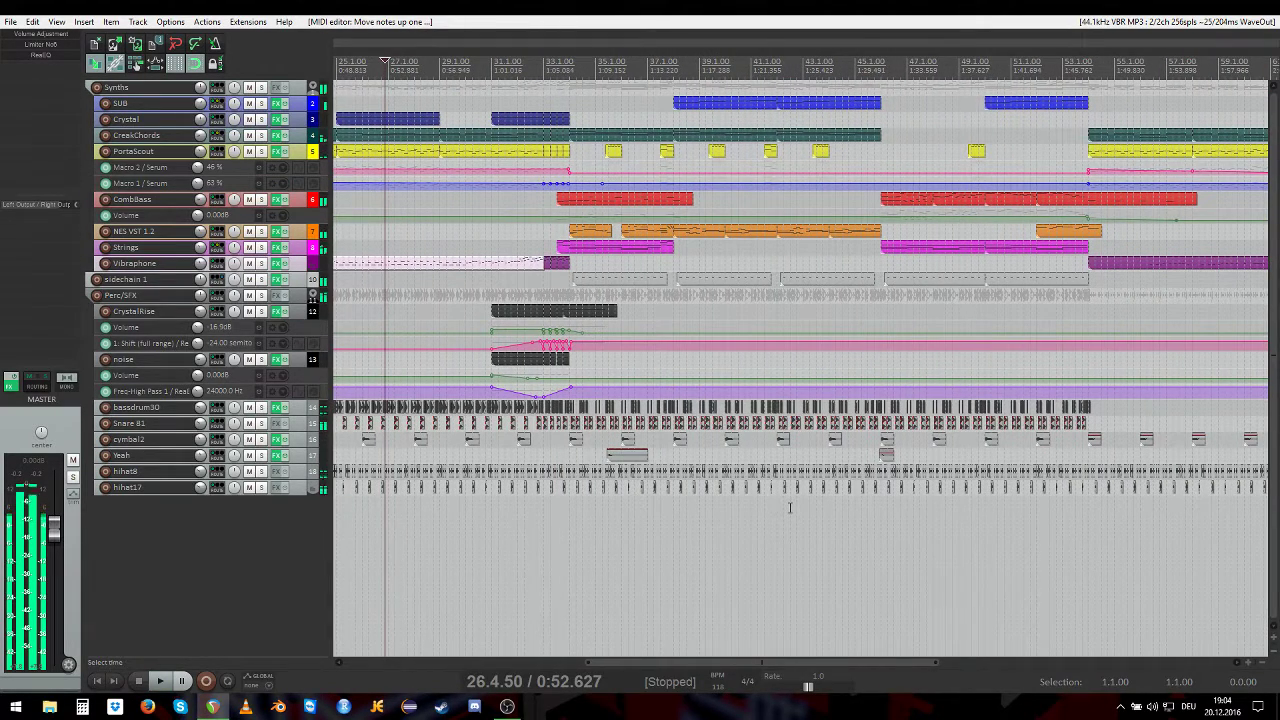
Step: Select and solo the Yeah track, then show its FX chain
{"action": "scroll", "coordinate": [700, 488], "scroll_direction": "up", "scroll_amount": 3}
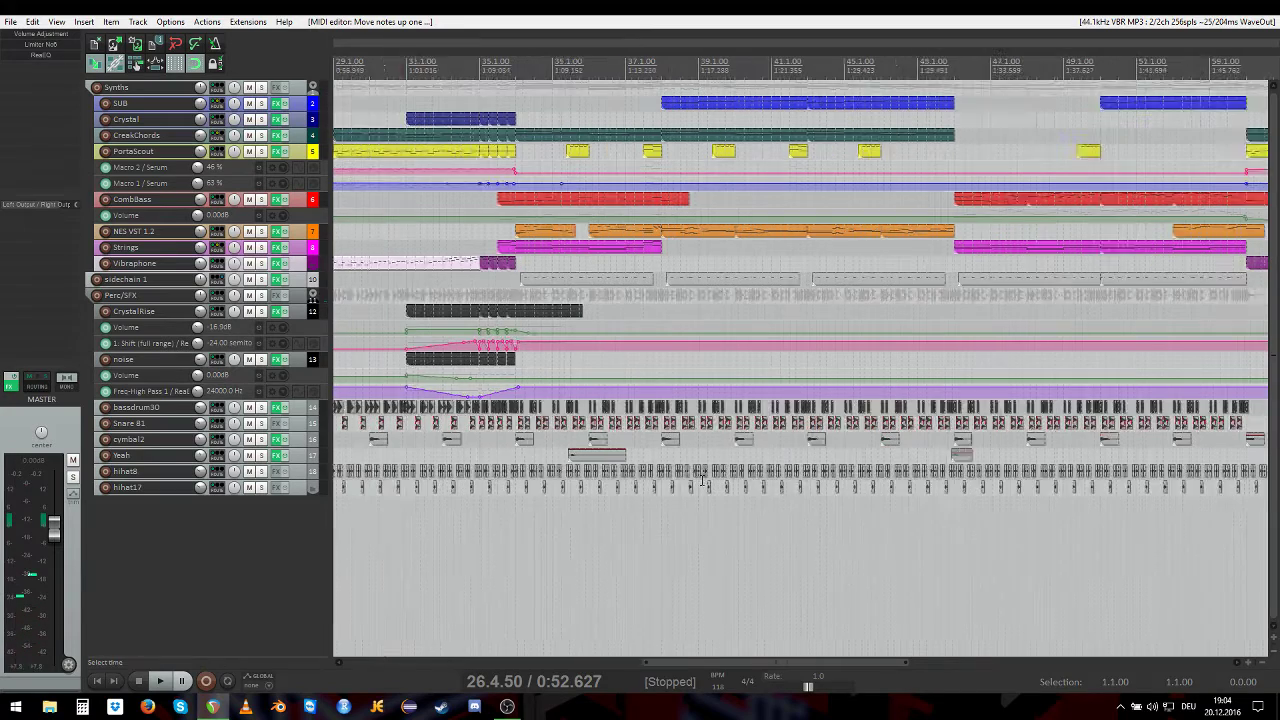
{"action": "left_click", "coordinate": [505, 455]}
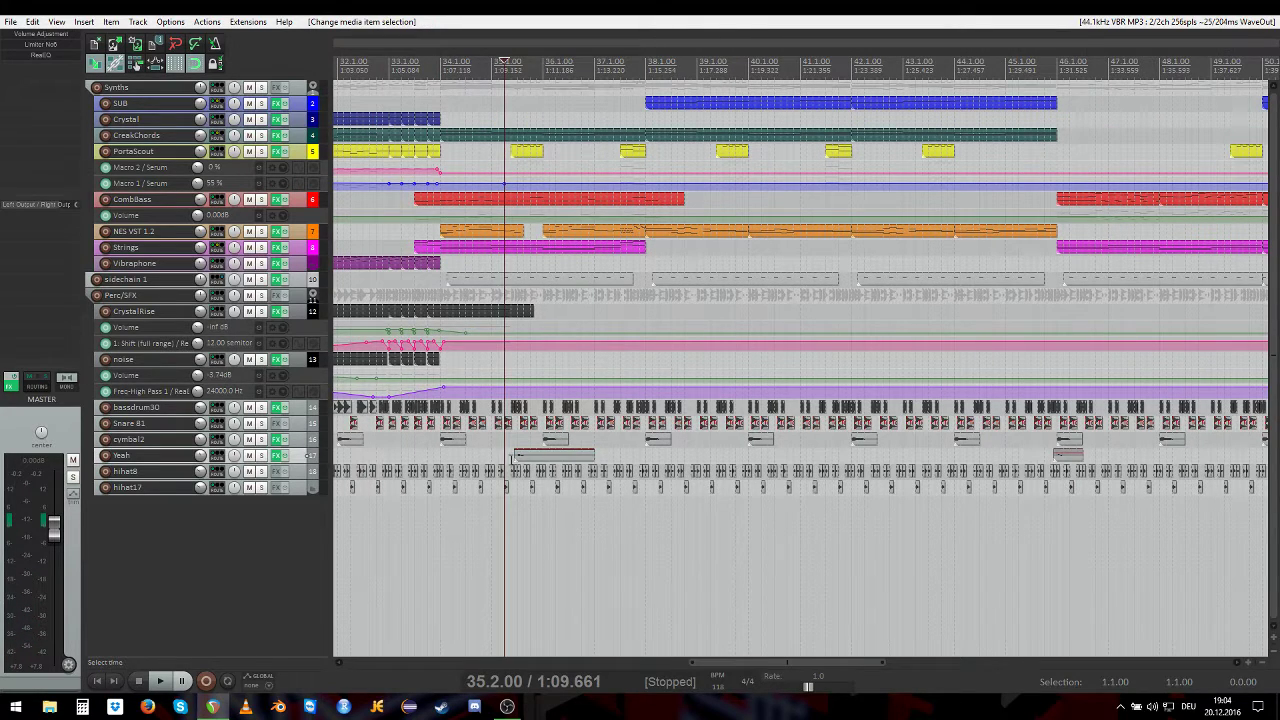
{"action": "left_click", "coordinate": [260, 455]}
{"action": "scroll", "coordinate": [558, 484], "scroll_direction": "up", "scroll_amount": 1}
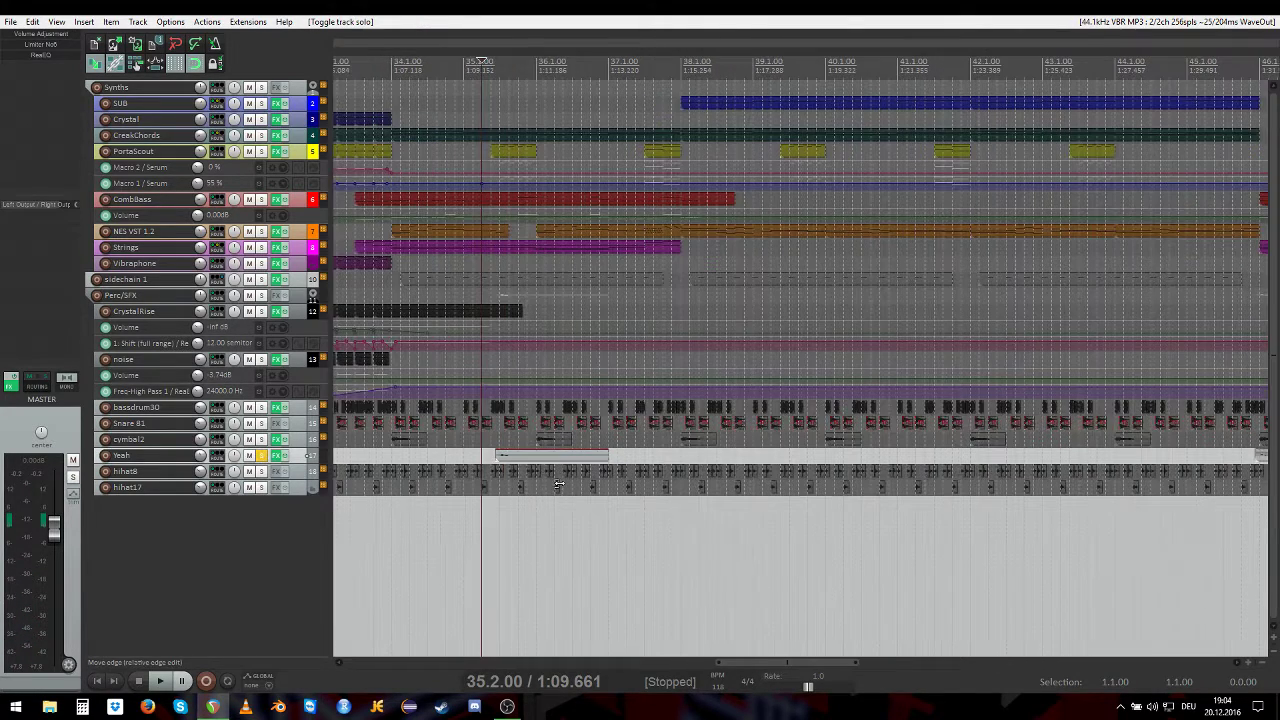
{"action": "left_click", "coordinate": [277, 457]}
Step: Inspect the Yeah track's ReaComp, ReaPitch, Bitcrusher and ReaDelay settings in turn
{"action": "left_click", "coordinate": [196, 38]}
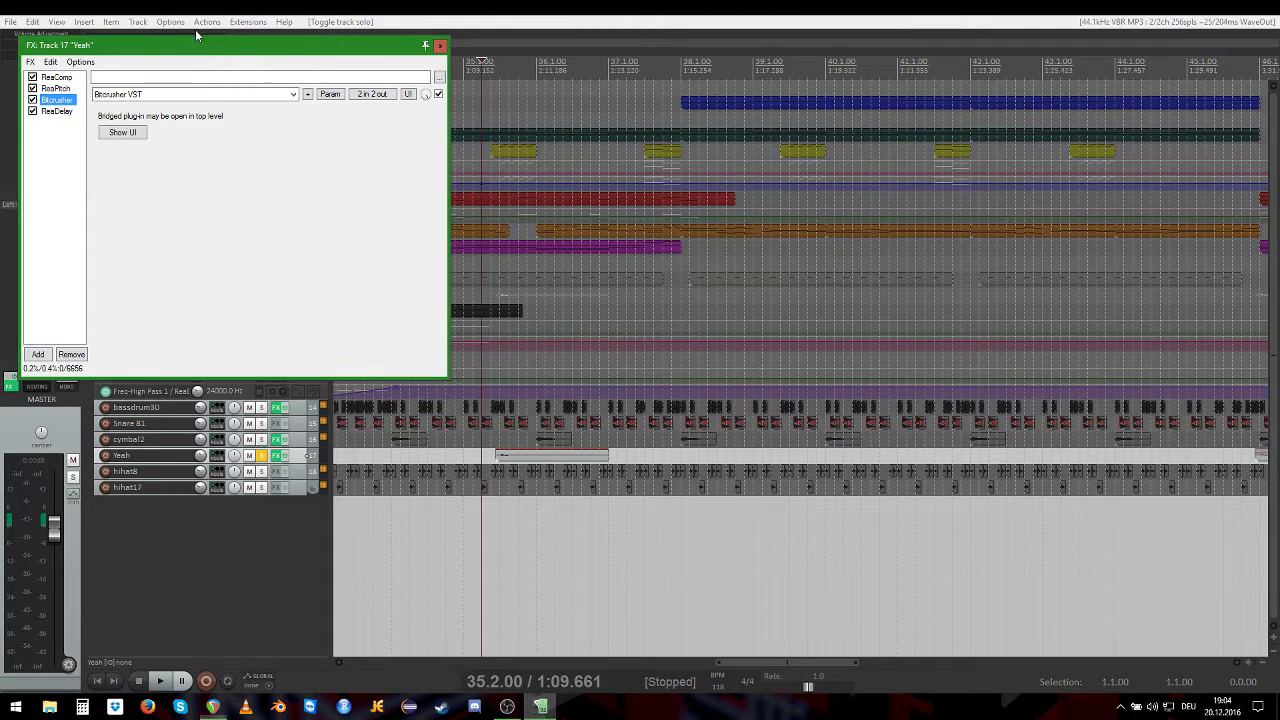
{"action": "left_click", "coordinate": [66, 78]}
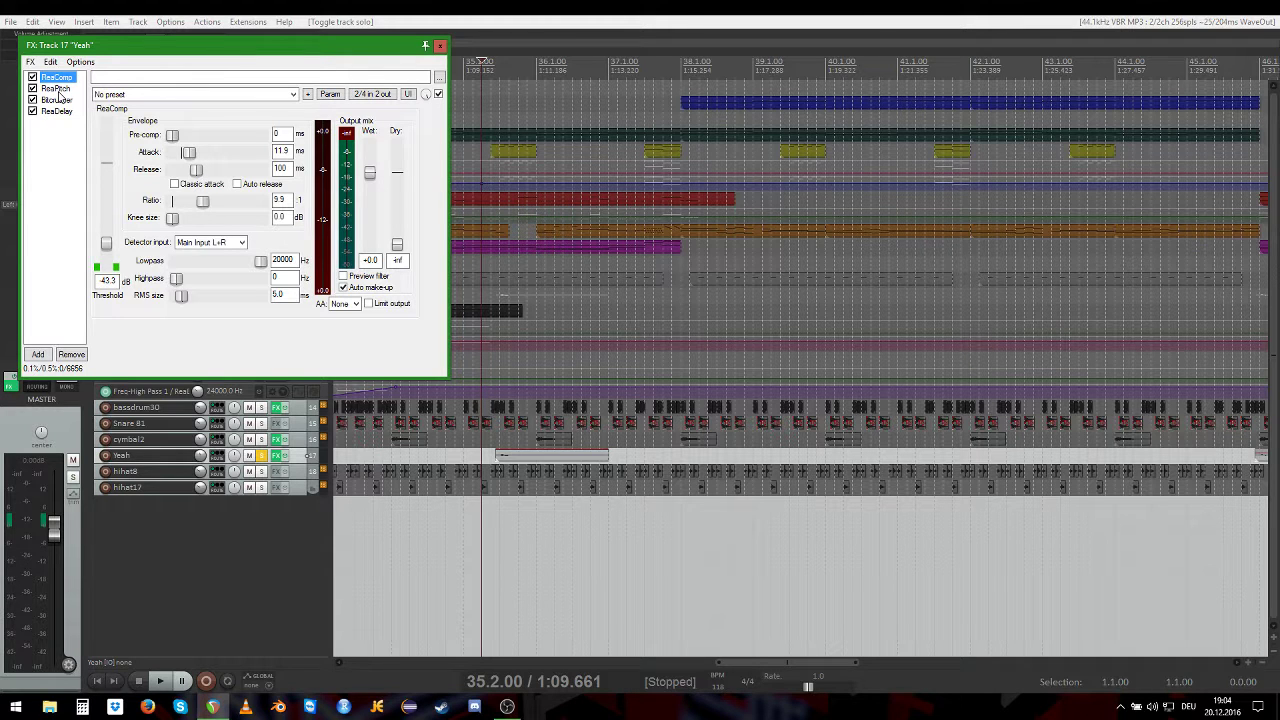
{"action": "left_click", "coordinate": [58, 89]}
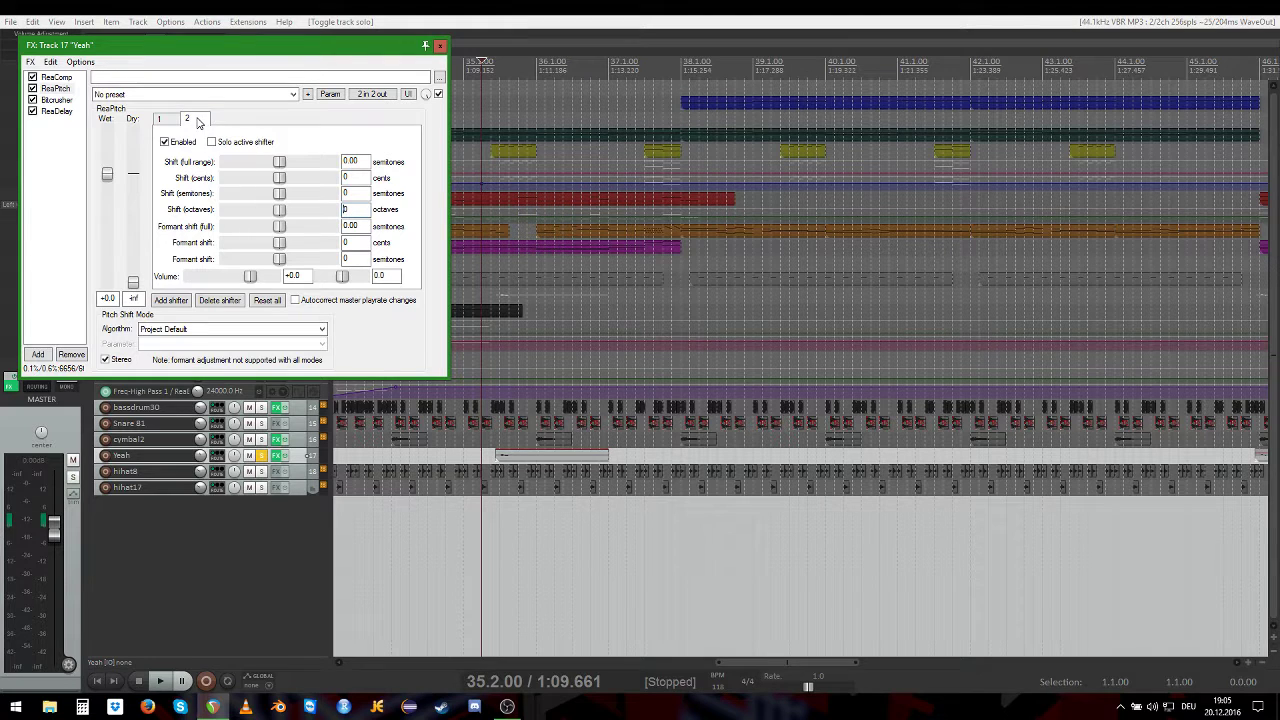
{"action": "left_click", "coordinate": [56, 100]}
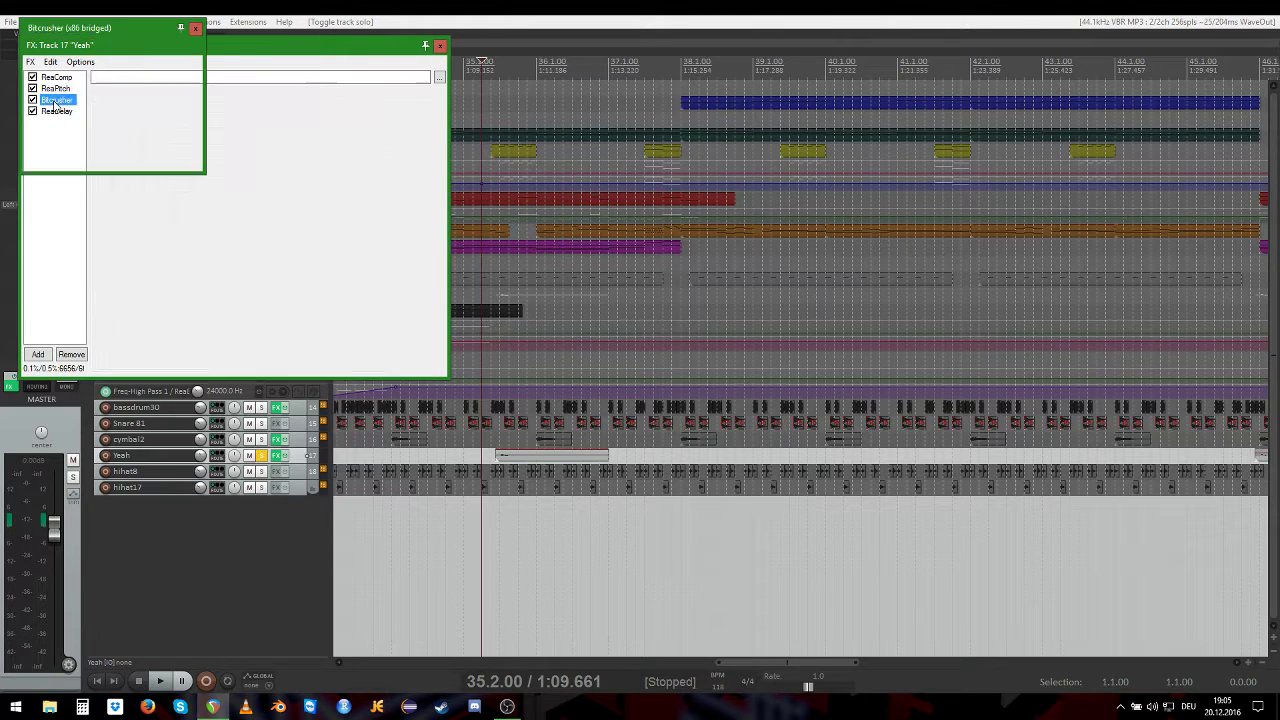
{"action": "left_click", "coordinate": [195, 30]}
{"action": "left_click", "coordinate": [60, 111]}
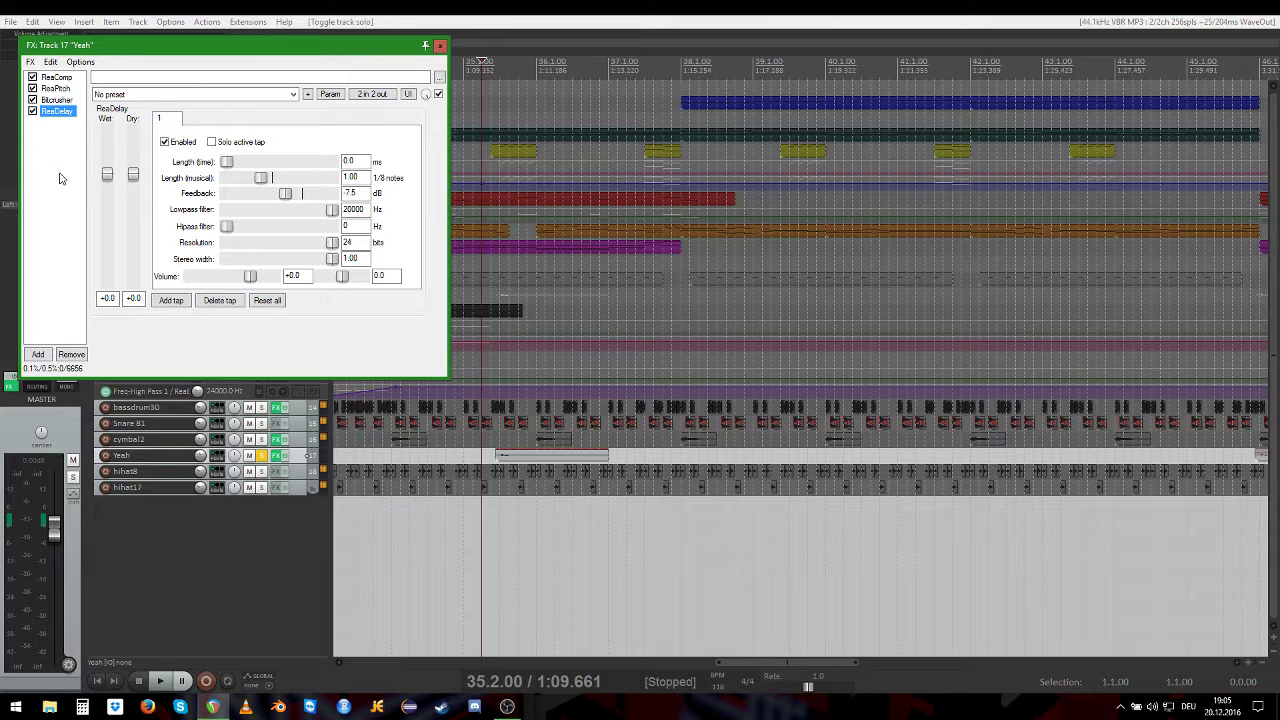
Step: Close the Yeah FX chain, briefly audition the soloed vocal, then unsolo the Yeah track
{"action": "left_click", "coordinate": [440, 50]}
{"action": "scroll", "coordinate": [487, 204], "scroll_direction": "down", "scroll_amount": 2}
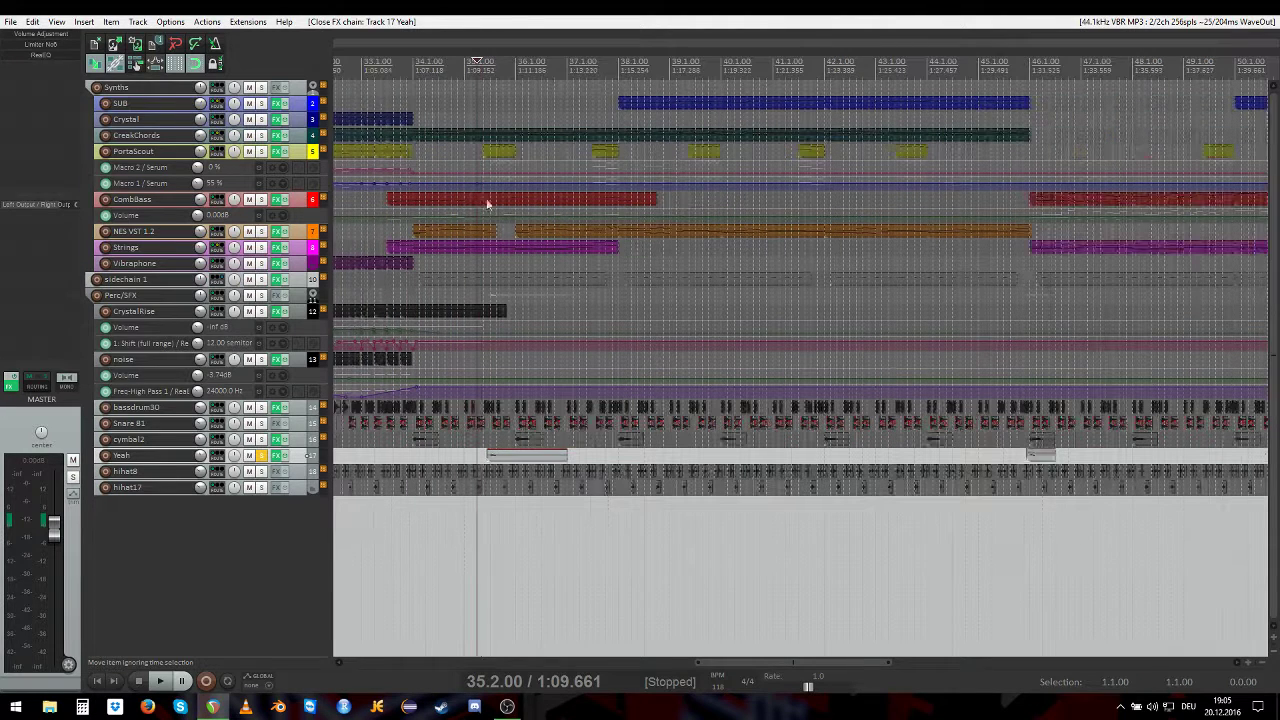
{"action": "key", "text": "space"}
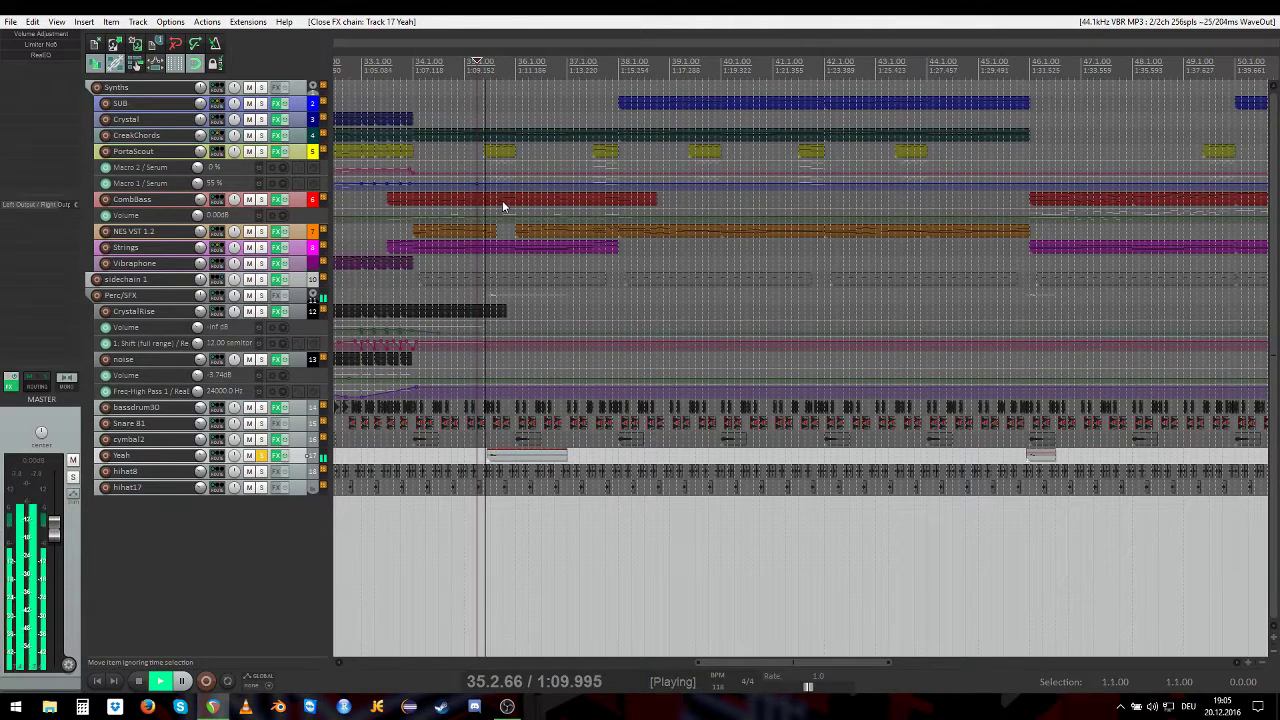
{"action": "key", "text": "space"}
{"action": "left_click", "coordinate": [261, 455]}
{"action": "scroll", "coordinate": [466, 360], "scroll_direction": "down", "scroll_amount": 3}
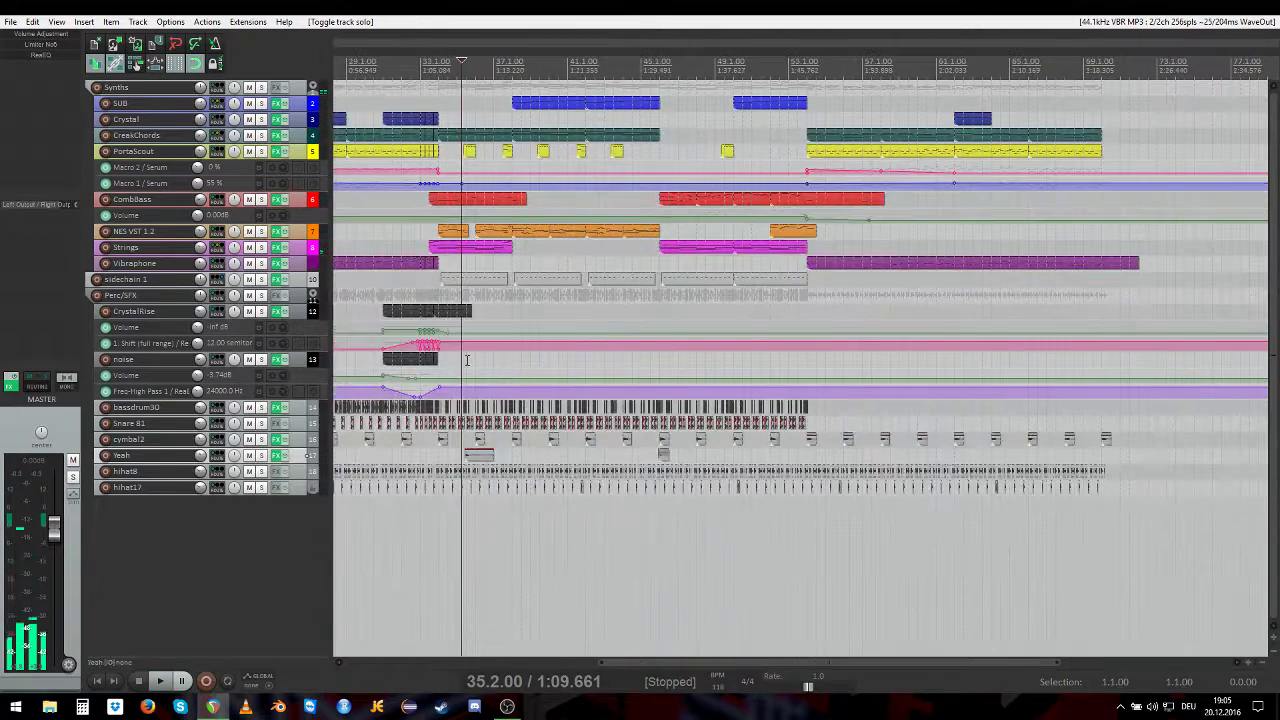